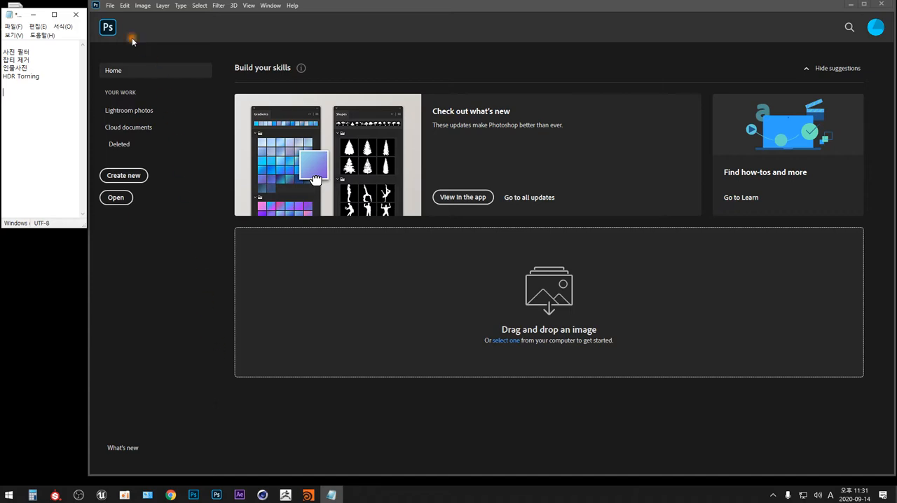
# Step: Open color-15644.jpg from the Deshine PiXimperfect Sample Images folder in the downloads
pyautogui.click(127, 197)
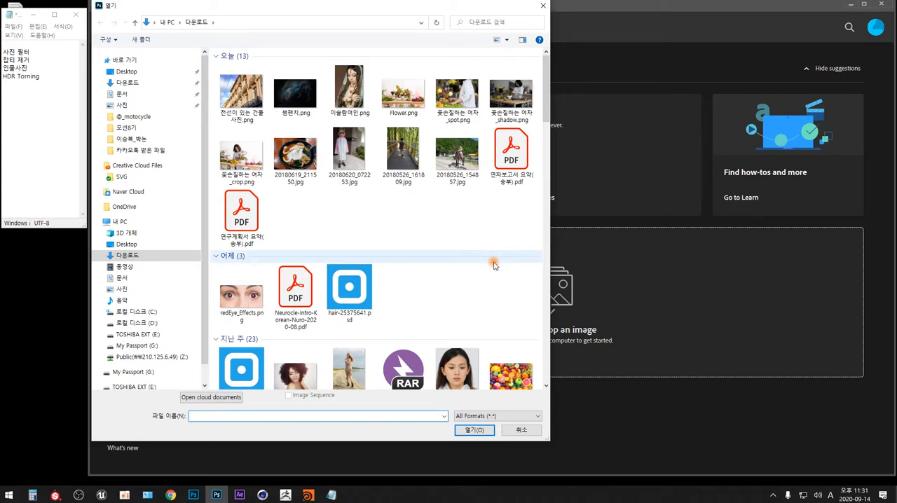
pyautogui.moveTo(494, 265); pyautogui.dragTo(537, 67)
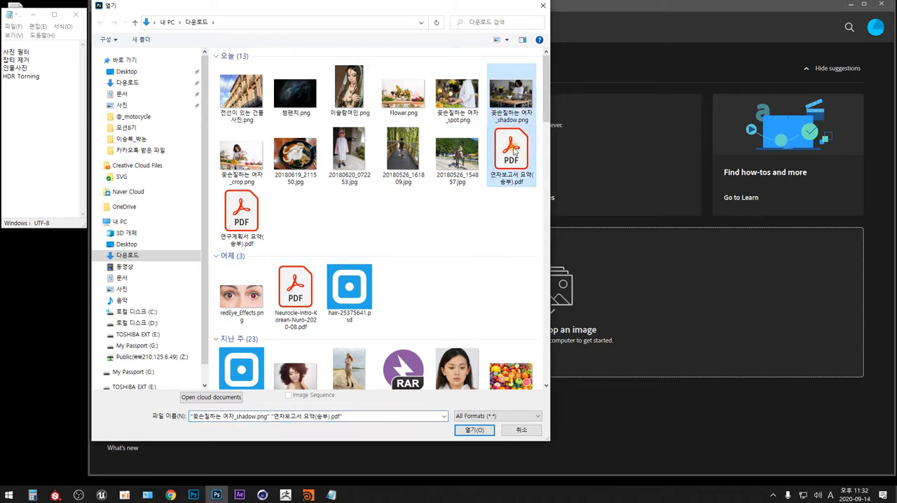
pyautogui.click(547, 187)
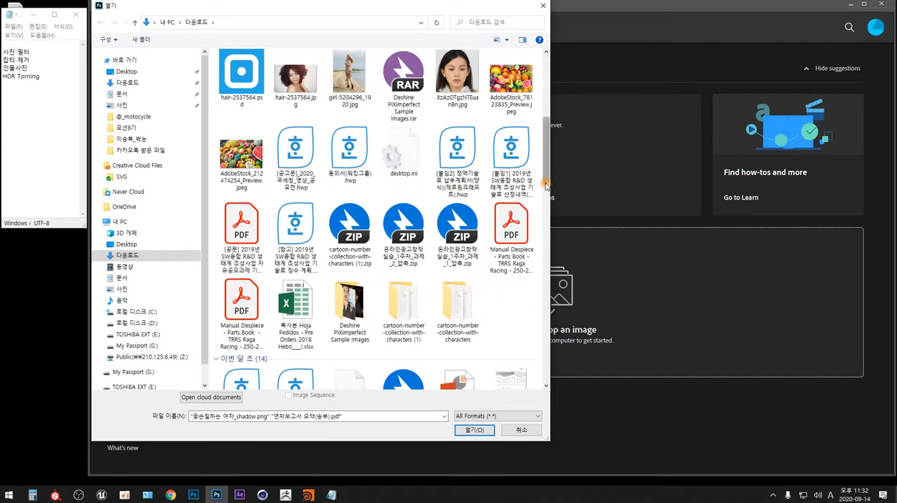
pyautogui.doubleClick(348, 303)
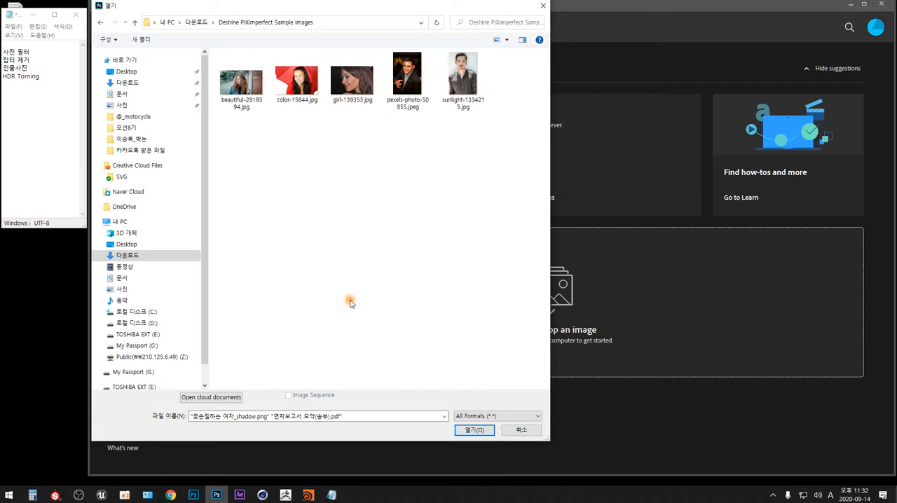
pyautogui.click(297, 80)
pyautogui.click(479, 428)
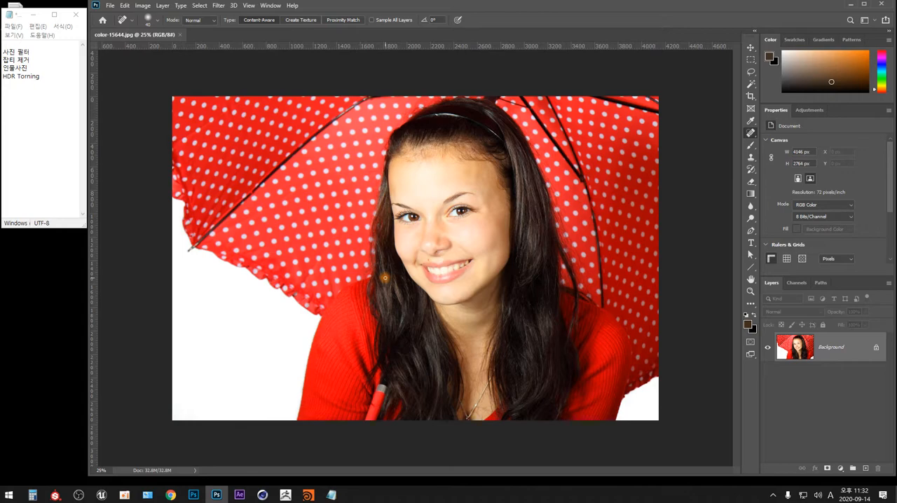
# Step: Examine the woman's face at 100% around the mouth, cheeks, eyes and forehead for skin blemishes
pyautogui.hotkey('ctrl', '+')
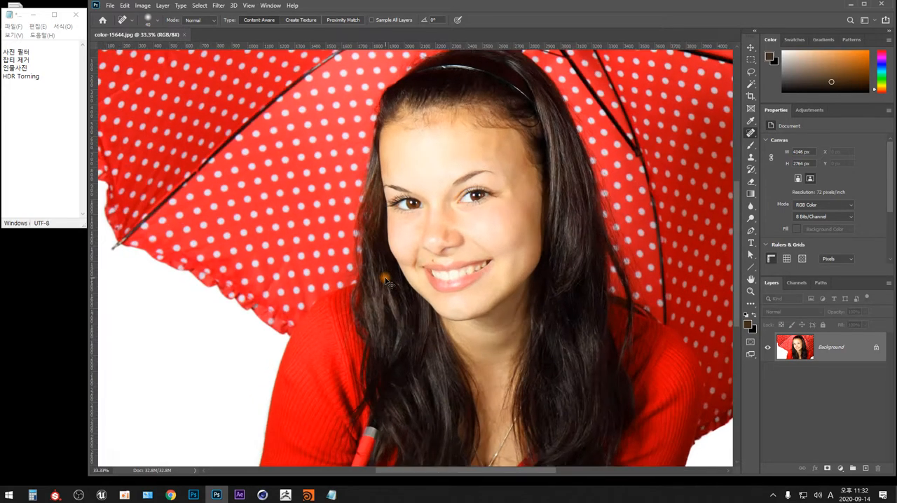
pyautogui.hotkey('ctrl', '+')
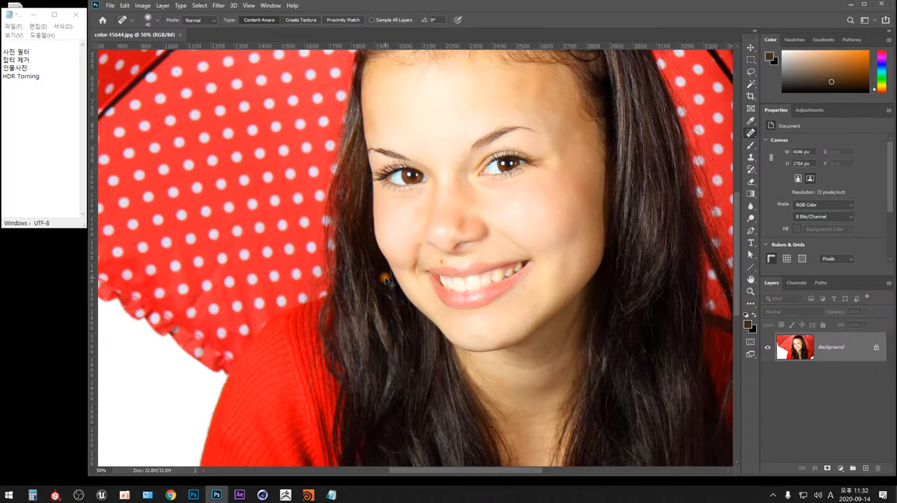
pyautogui.hotkey('ctrl', '+')
pyautogui.hotkey('ctrl', '+')
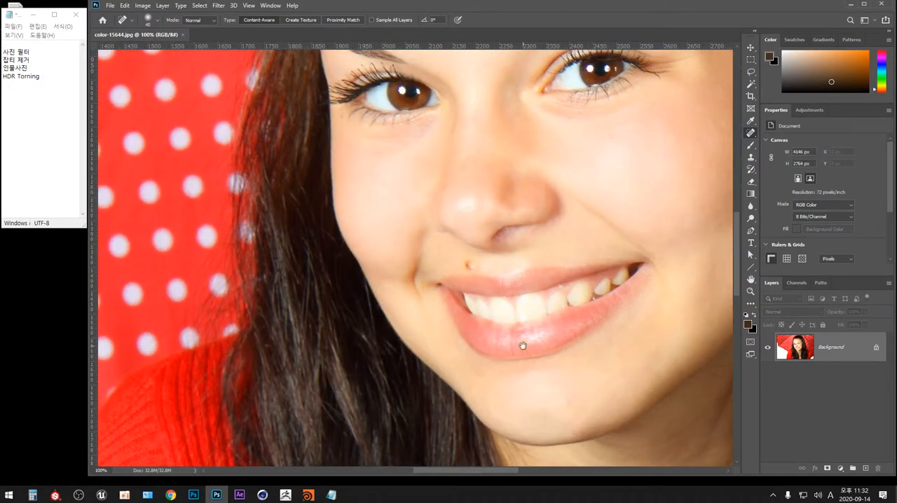
pyautogui.scroll(-3, 522, 344)
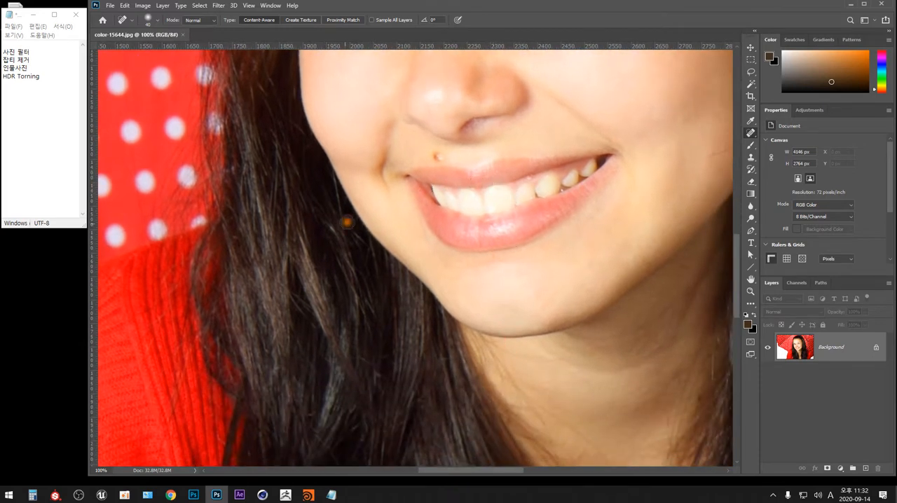
pyautogui.moveTo(364, 357); pyautogui.dragTo(246, 330)
pyautogui.moveTo(473, 158); pyautogui.dragTo(413, 424)
pyautogui.scroll(-3, 413, 424)
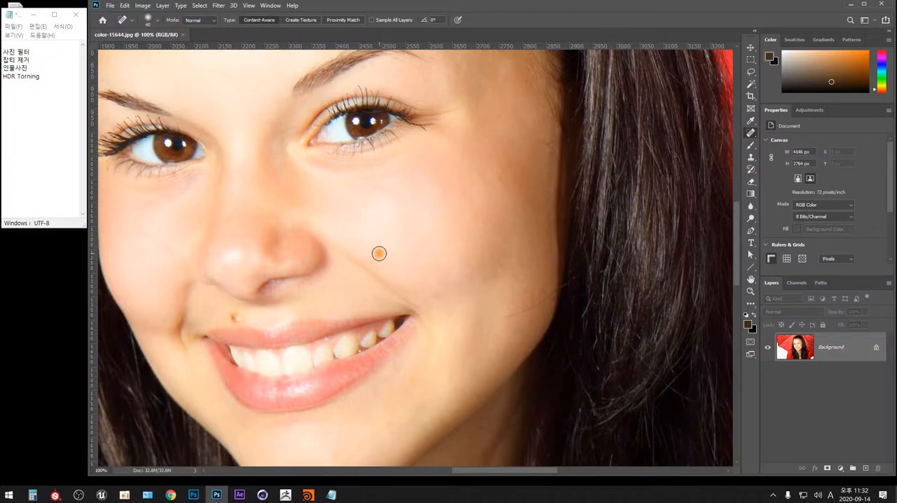
pyautogui.moveTo(333, 206); pyautogui.dragTo(488, 280)
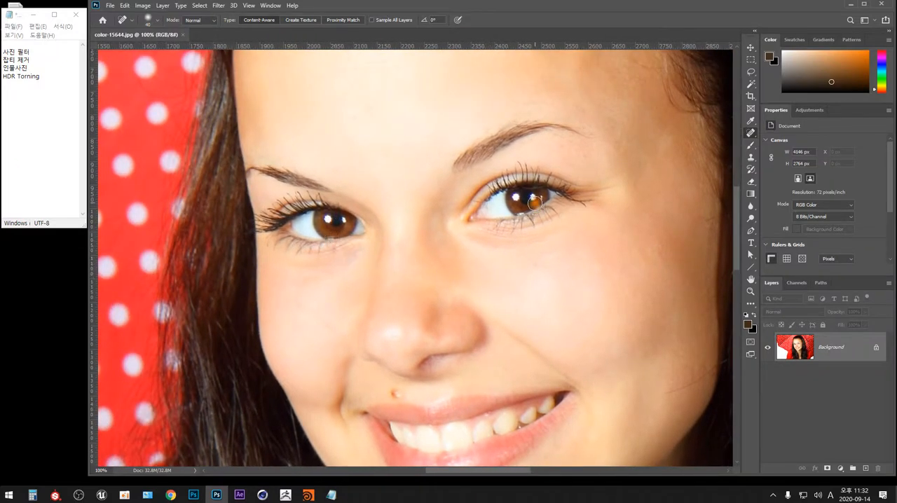
pyautogui.moveTo(554, 175); pyautogui.dragTo(551, 221)
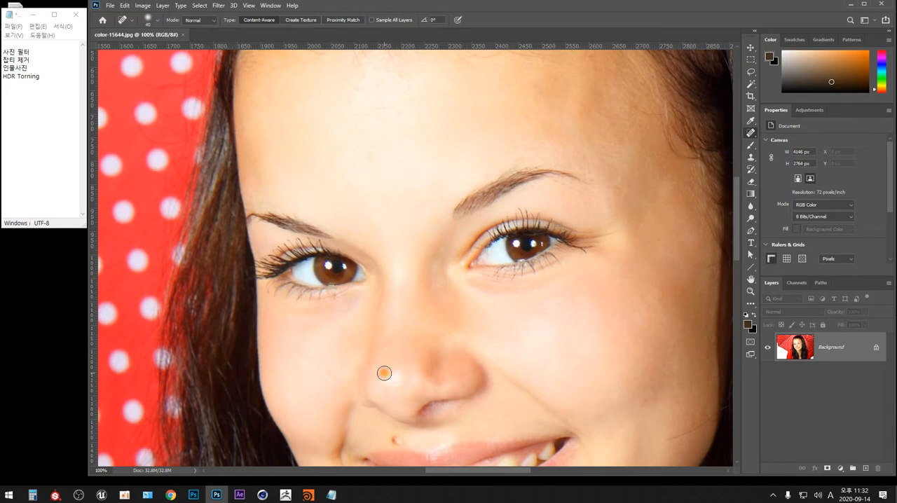
pyautogui.scroll(-4, 384, 373)
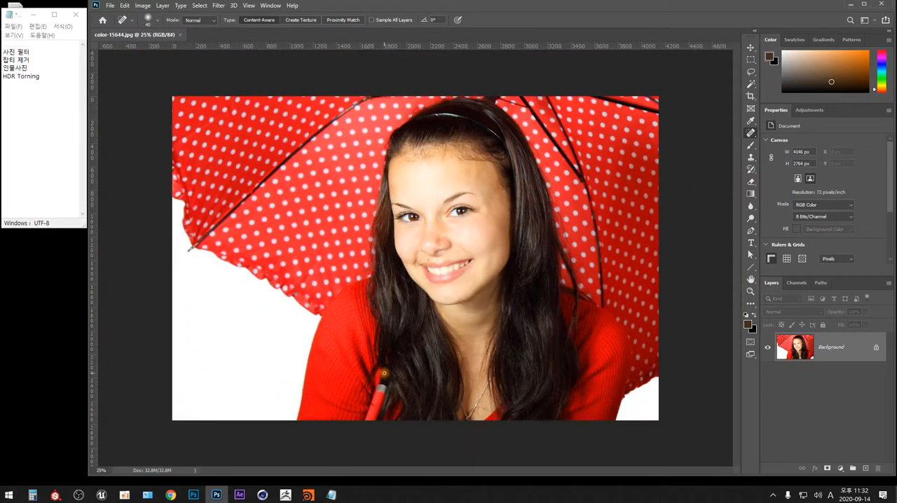
# Step: Try a Photo Filter adjustment with Warming Filter (LBA) and compare the portrait with and without the preview
pyautogui.click(143, 6)
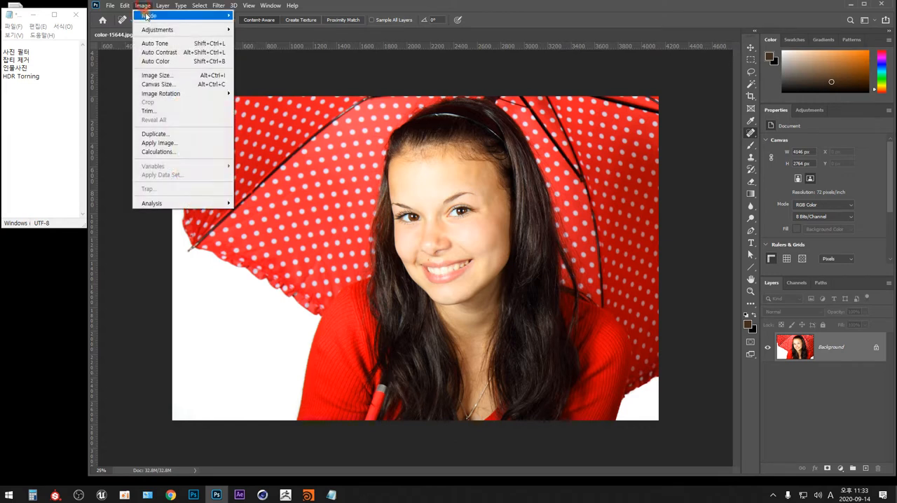
pyautogui.moveTo(165, 34)
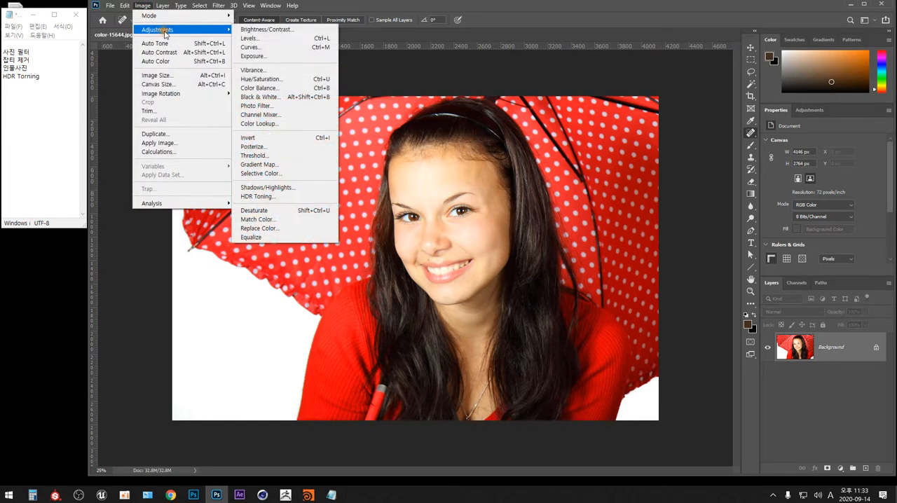
pyautogui.click(315, 107)
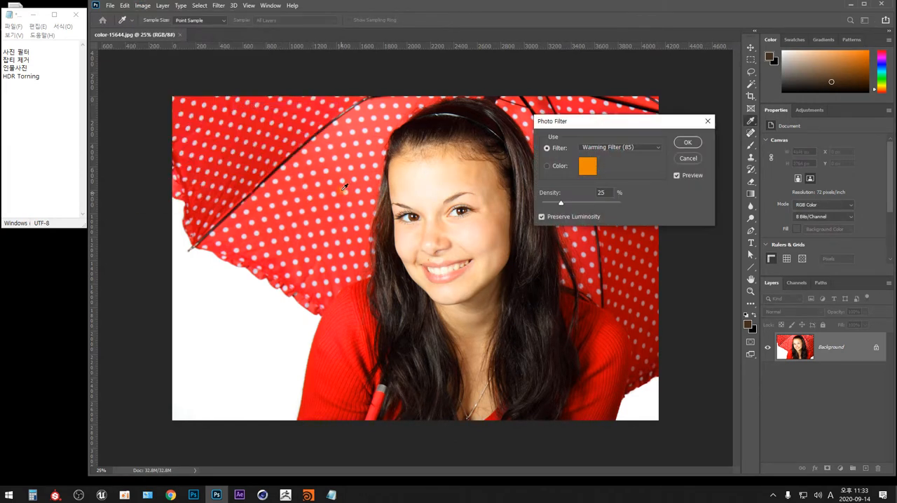
pyautogui.moveTo(673, 126); pyautogui.dragTo(677, 81)
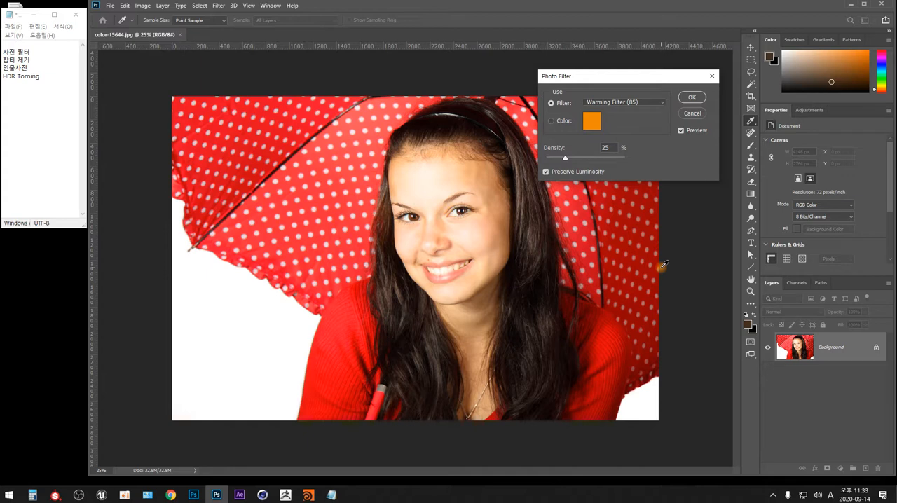
pyautogui.click(551, 121)
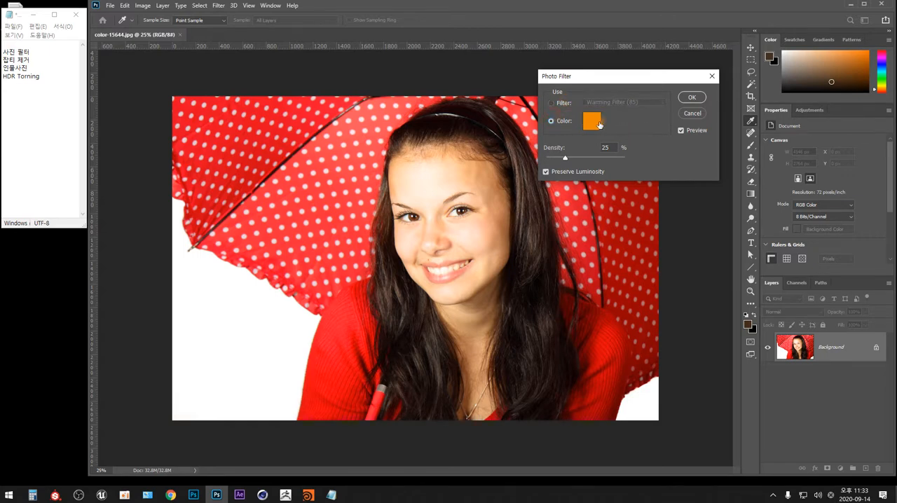
pyautogui.click(556, 104)
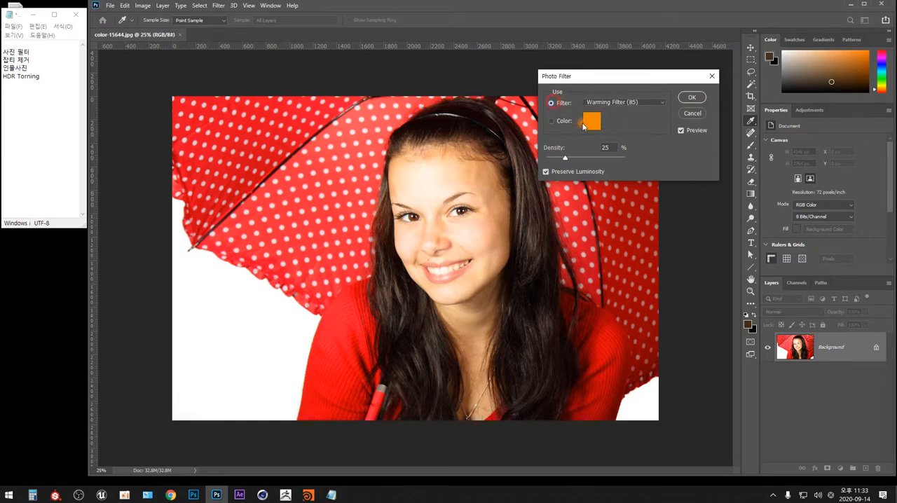
pyautogui.click(662, 103)
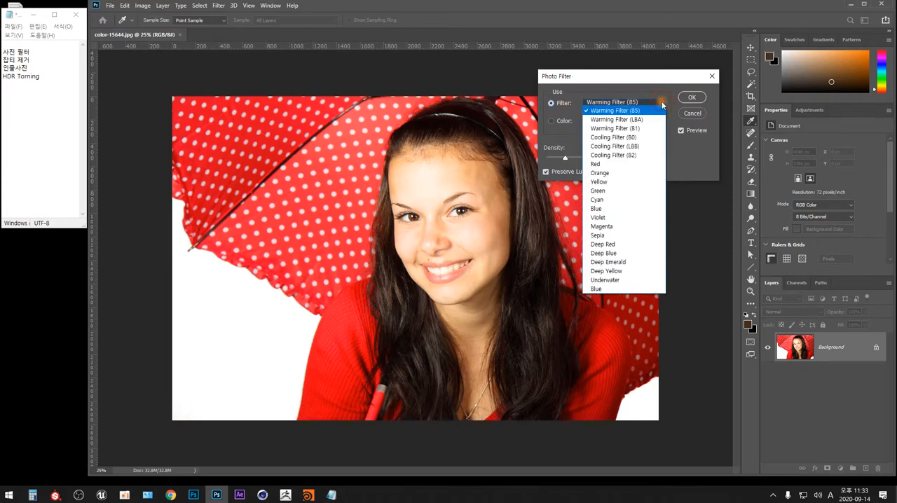
pyautogui.click(628, 121)
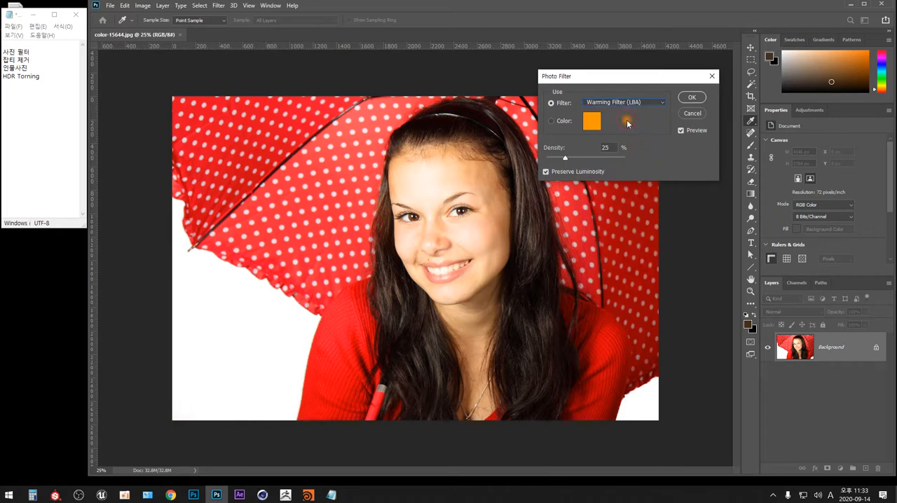
pyautogui.click(682, 131)
pyautogui.click(681, 130)
pyautogui.click(681, 131)
# Step: Try Cooling Filter (LBB), compare it with the original portrait, and raise the density to 30%
pyautogui.click(662, 102)
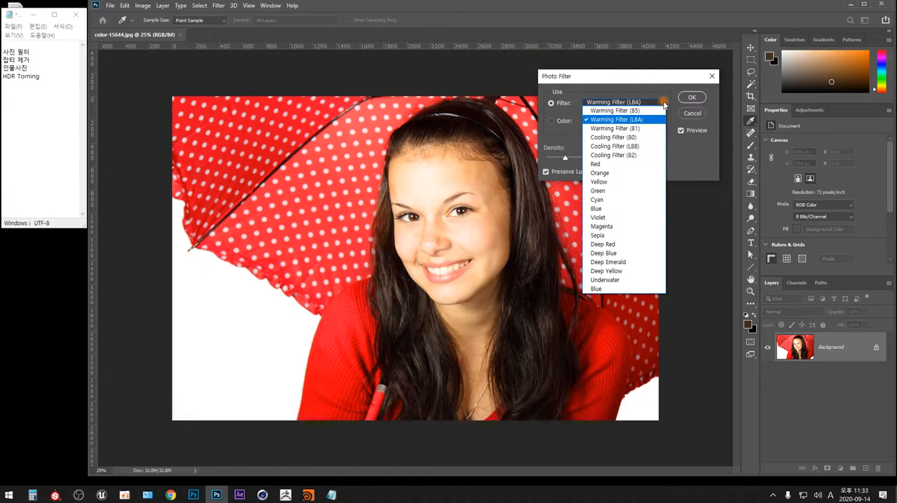
pyautogui.click(645, 146)
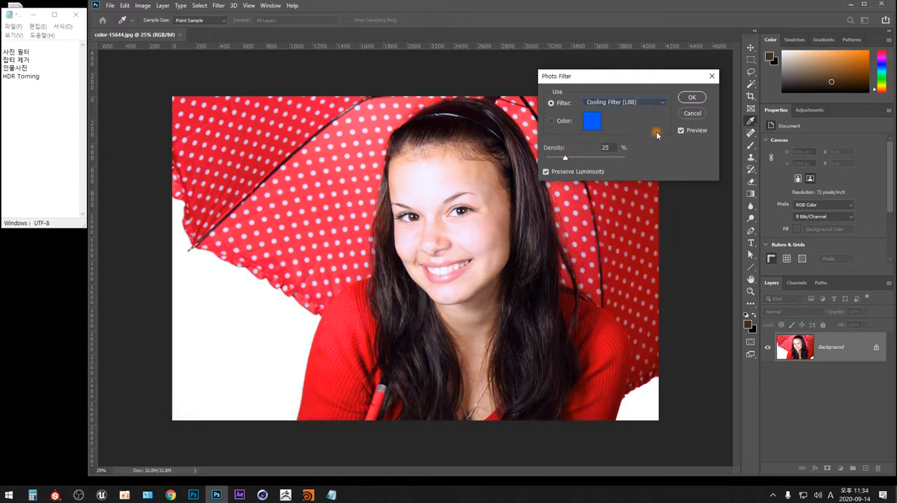
pyautogui.click(681, 131)
pyautogui.click(681, 131)
pyautogui.click(681, 131)
pyautogui.moveTo(566, 161)
pyautogui.mouseDown()
pyautogui.moveTo(621, 160)
pyautogui.moveTo(570, 160)
pyautogui.mouseUp()
# Step: Try the Yellow photo filter on the portrait and cancel the Photo Filter adjustment
pyautogui.click(662, 102)
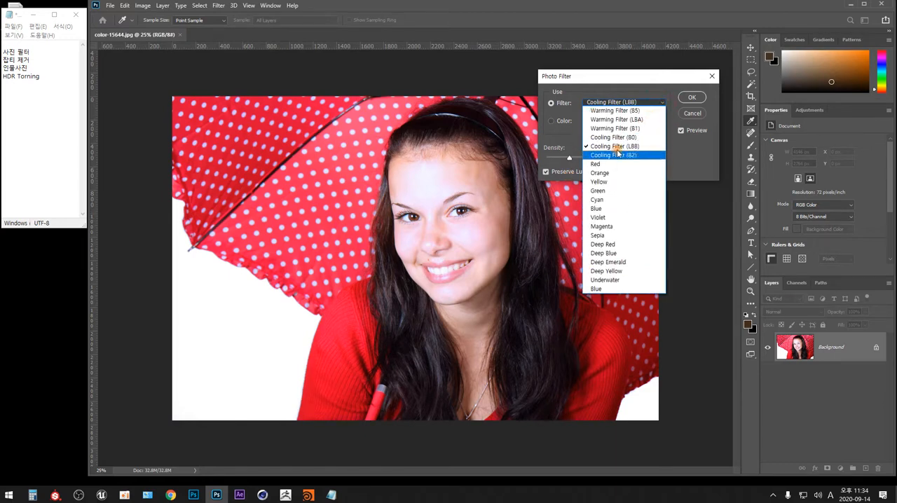
pyautogui.click(621, 182)
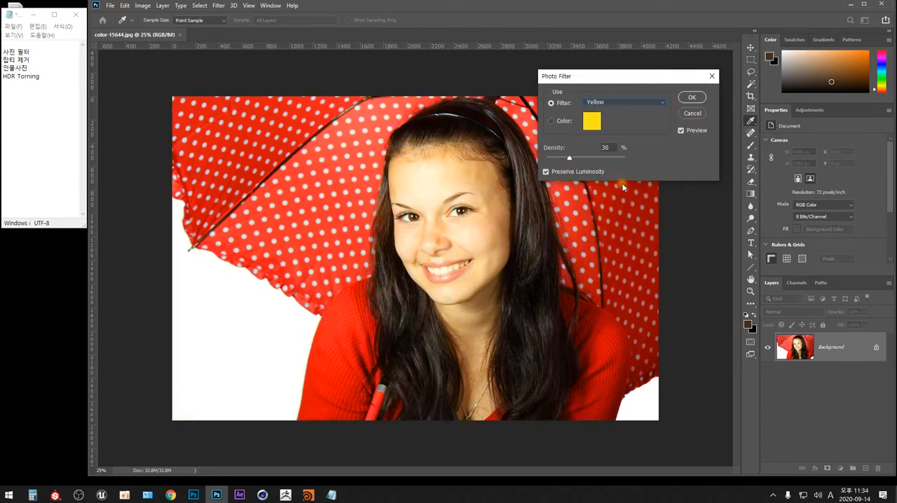
pyautogui.click(690, 110)
# Step: Try removing the mole above the upper lip and a blemish on the cheek with the Spot Healing Brush
pyautogui.press('j')
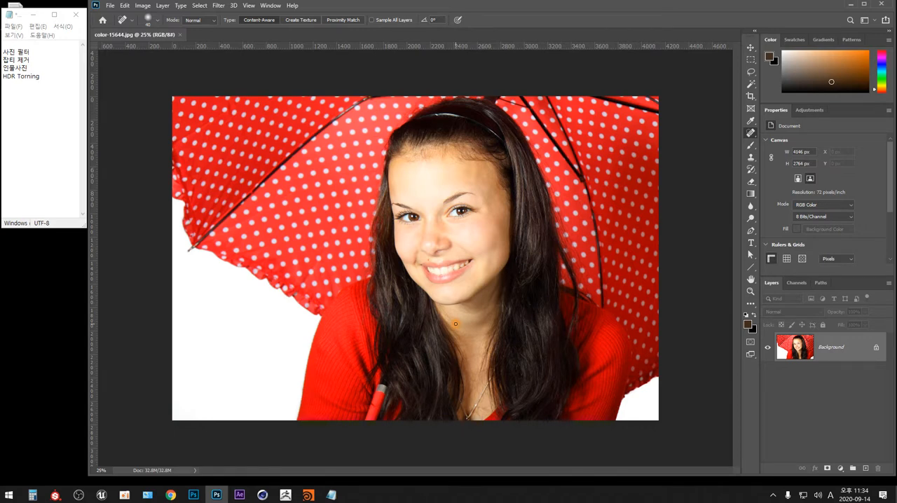
pyautogui.hotkey('ctrl', '+')
pyautogui.hotkey('ctrl', '+')
pyautogui.hotkey('ctrl', '+')
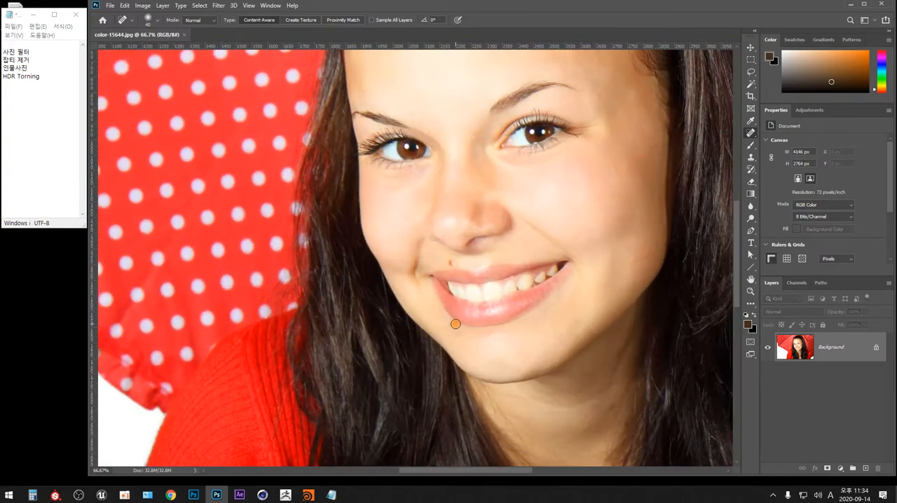
pyautogui.moveTo(538, 283); pyautogui.dragTo(462, 245)
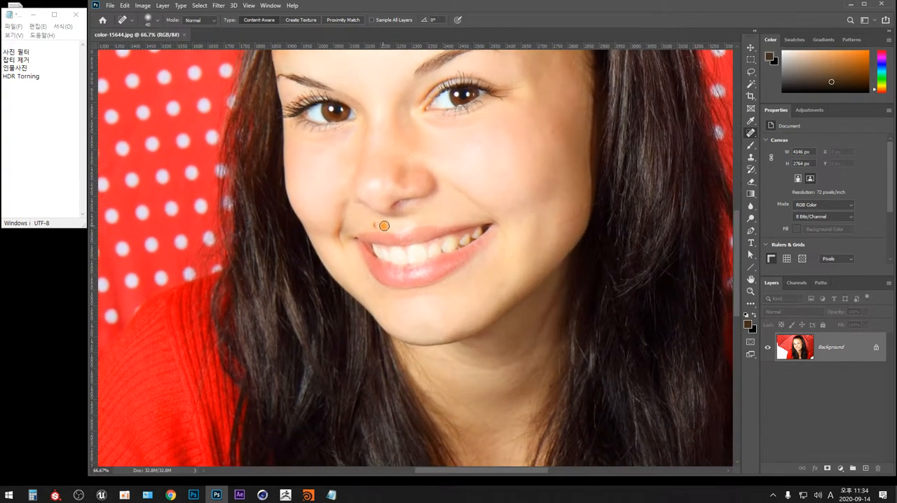
pyautogui.rightClick(752, 132)
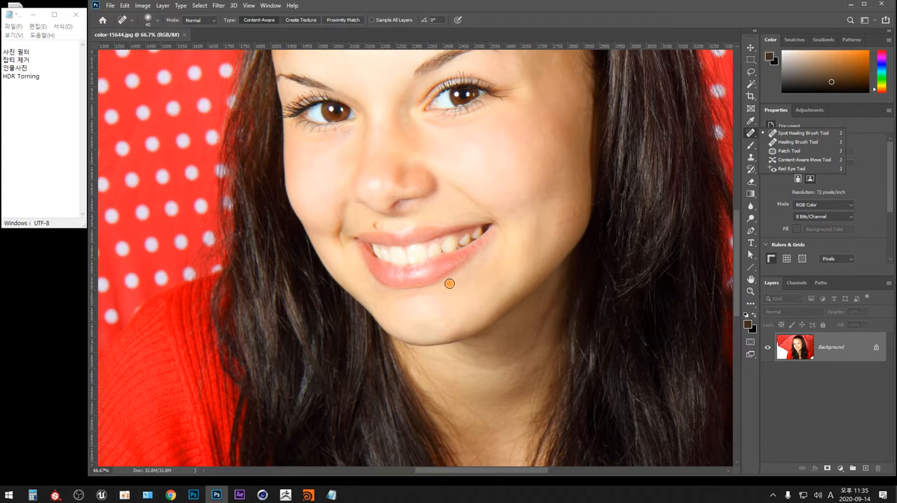
pyautogui.click(376, 232)
pyautogui.moveTo(377, 225); pyautogui.dragTo(376, 223)
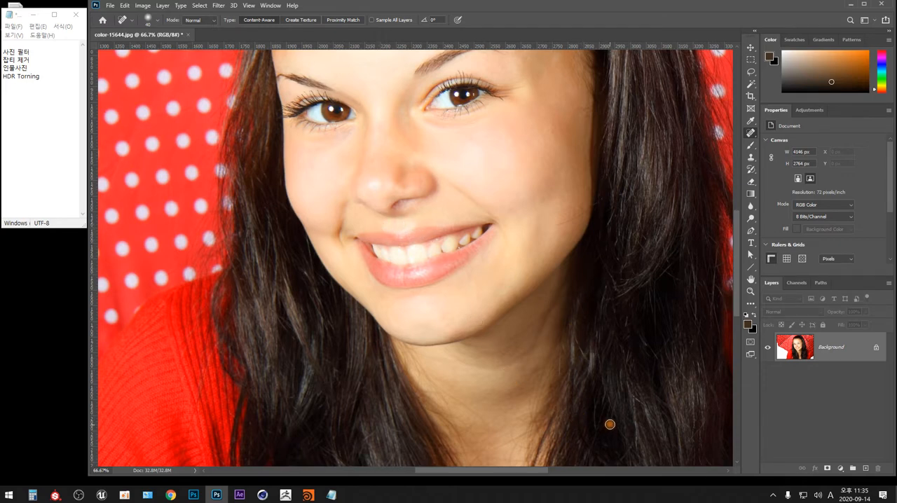
pyautogui.moveTo(537, 191)
pyautogui.mouseDown()
pyautogui.moveTo(531, 348)
pyautogui.moveTo(493, 296)
pyautogui.mouseUp()
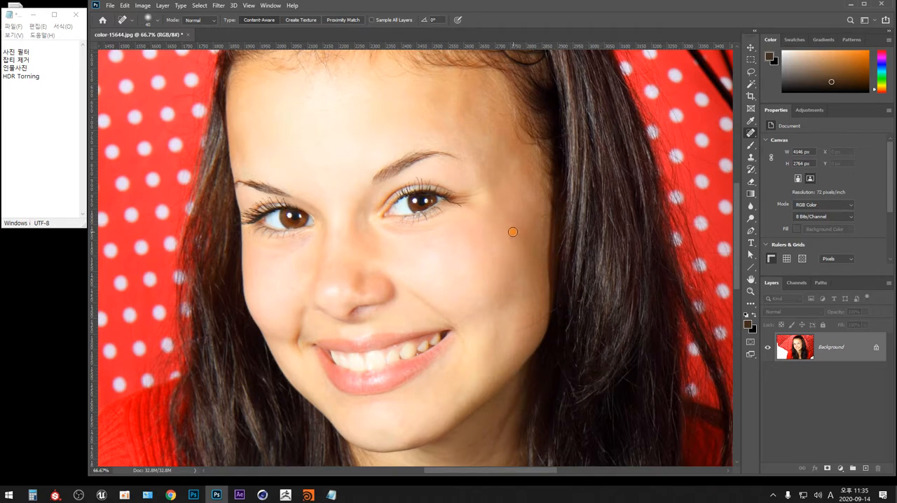
pyautogui.moveTo(515, 228); pyautogui.dragTo(512, 242)
# Step: Switch to the Healing Brush Tool and try to retouch the cheek without defining a source point
pyautogui.rightClick(750, 133)
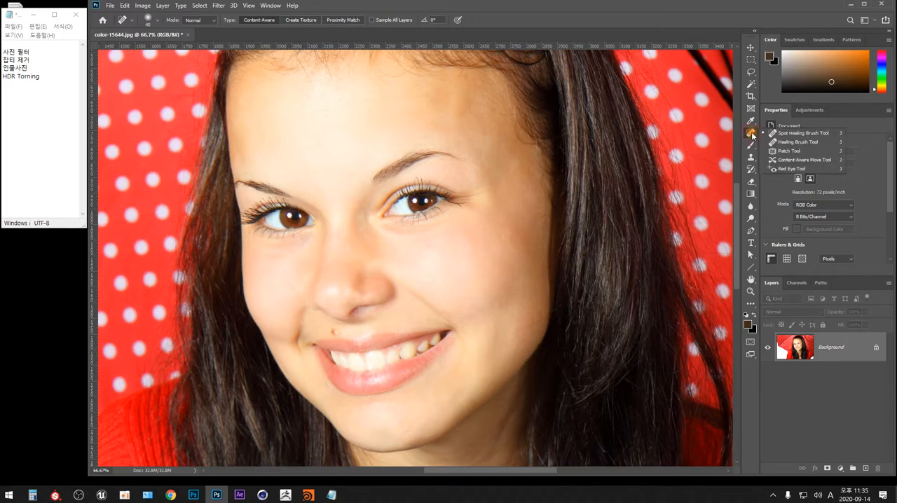
pyautogui.click(804, 143)
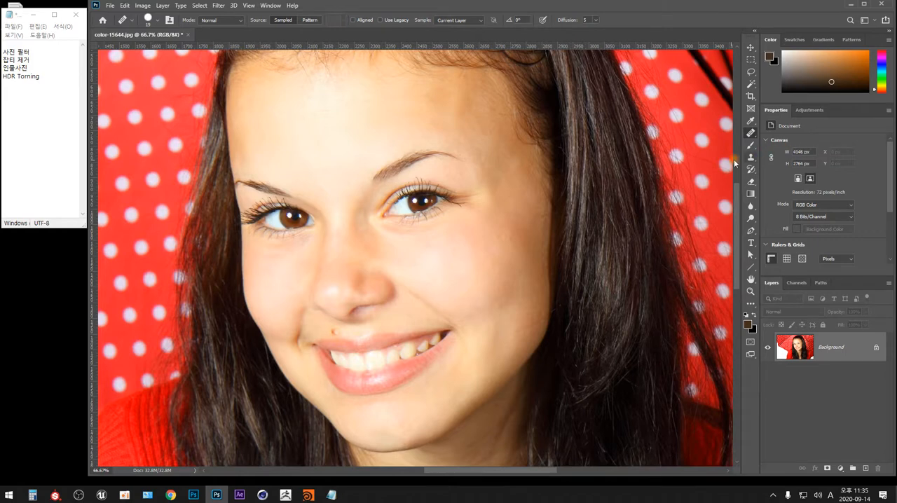
pyautogui.keyDown('alt'); pyautogui.click(463, 263); pyautogui.keyUp('alt')
pyautogui.click(466, 279)
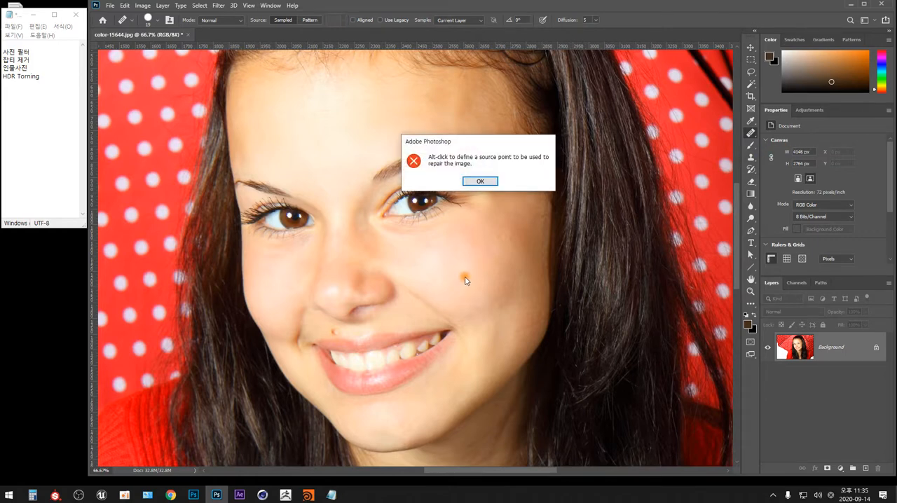
pyautogui.click(482, 182)
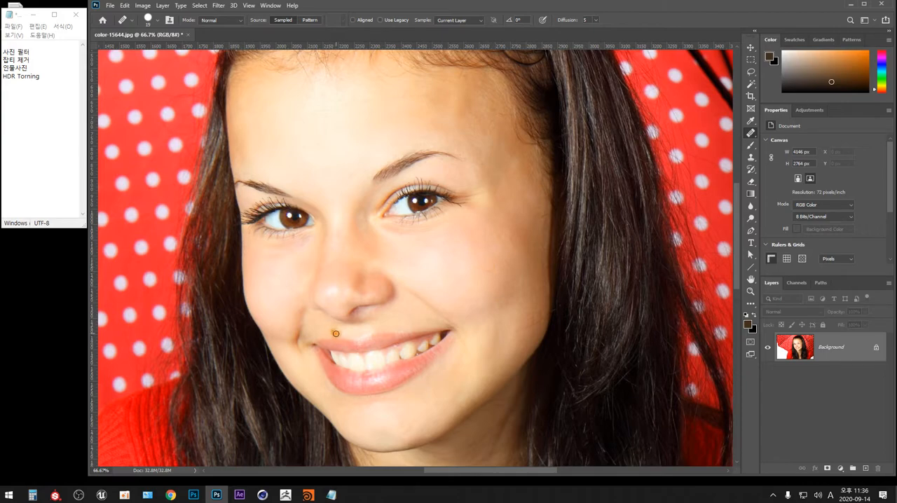
# Step: Sample the skin beside the chin, below the corner of the mouth, as the Healing Brush source
pyautogui.moveTo(437, 293); pyautogui.dragTo(463, 261)
pyautogui.hotkey('ctrl', '+')
pyautogui.hotkey('ctrl', '+')
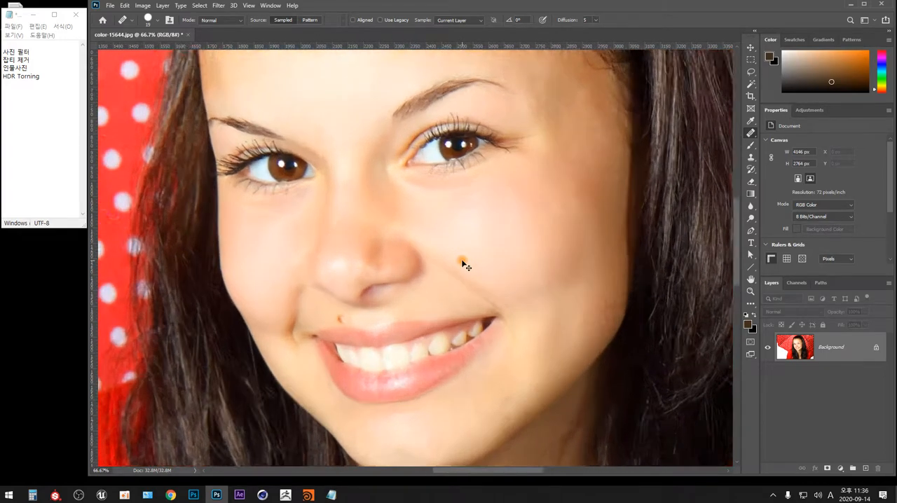
pyautogui.moveTo(391, 361); pyautogui.dragTo(488, 194)
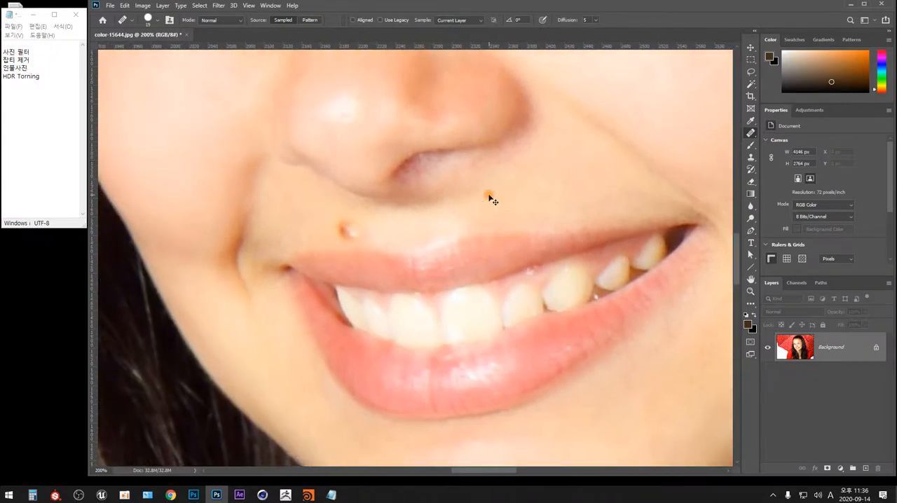
pyautogui.hotkey('ctrl', '-')
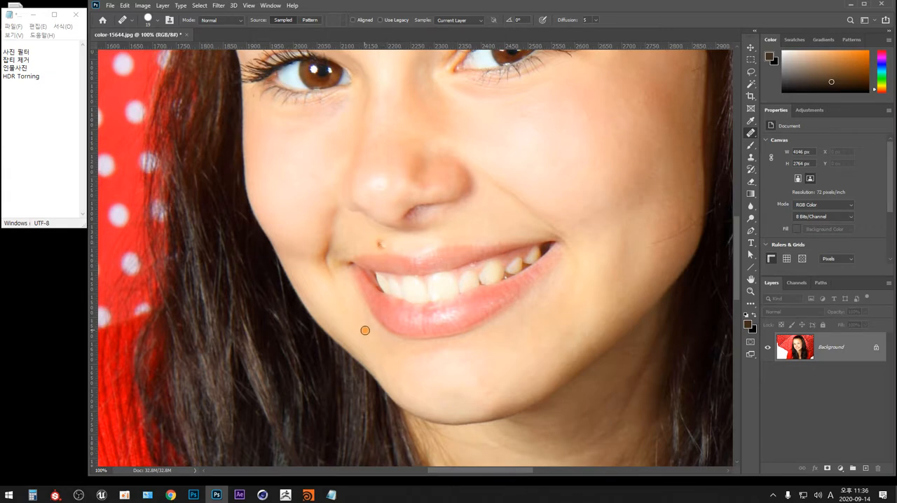
pyautogui.press('alt')
pyautogui.press('alt')
pyautogui.keyDown('alt'); pyautogui.click(362, 336); pyautogui.keyUp('alt')
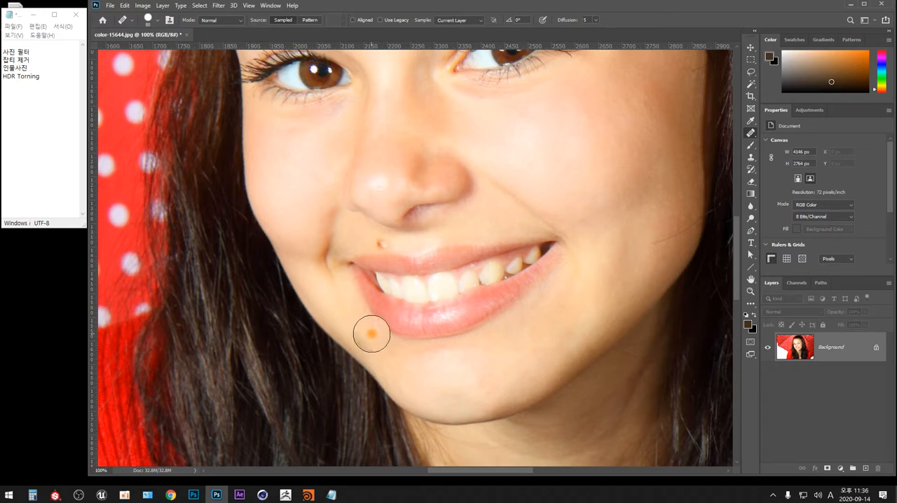
# Step: Try painting the cheek with the Healing Brush using the eye's iris as the source, and undo the stroke
pyautogui.keyDown('alt'); pyautogui.click(321, 71); pyautogui.keyUp('alt')
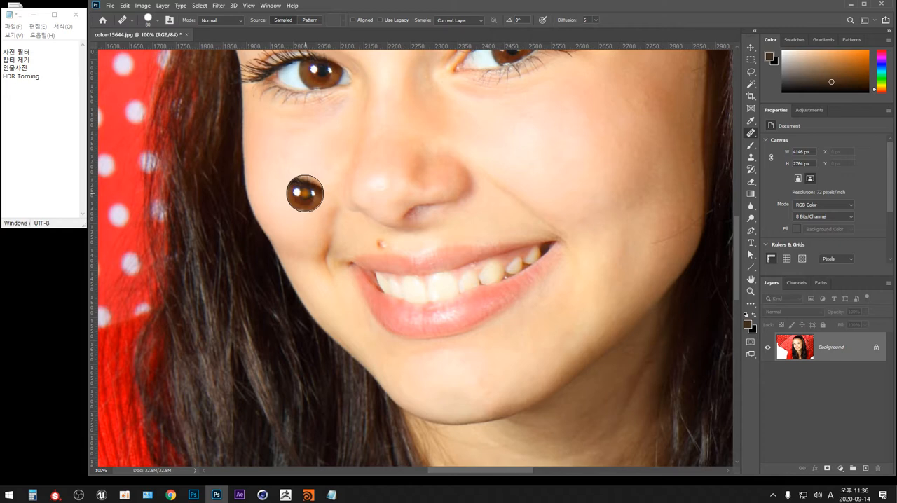
pyautogui.click(281, 187)
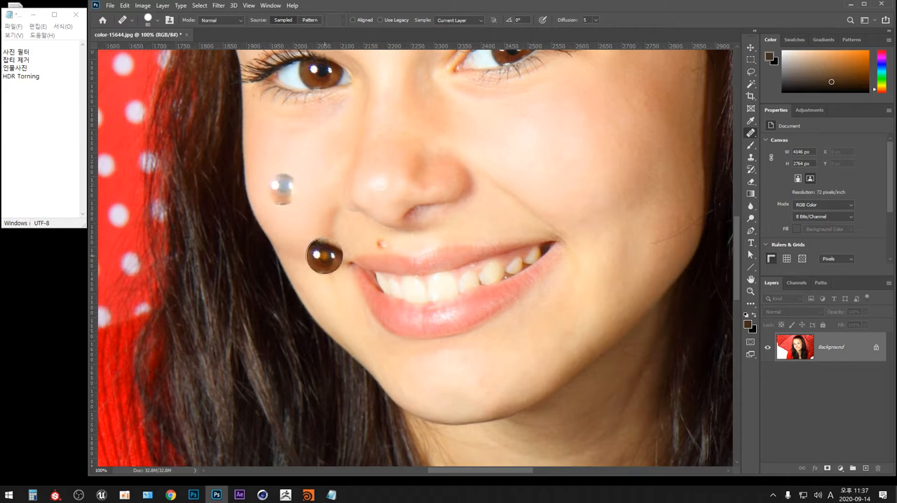
pyautogui.hotkey('ctrl', 'z')
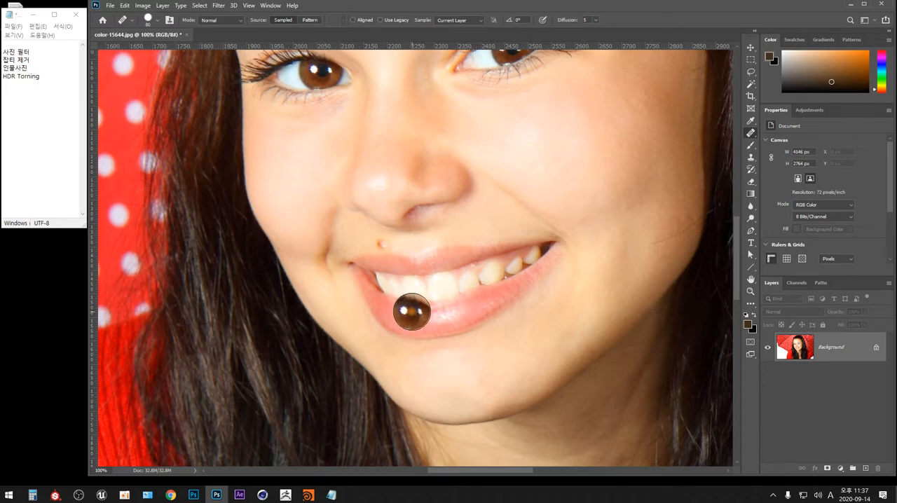
# Step: Set the Healing Brush to 20 px with 35% hardness and sample clean skin near the mole above the upper lip
pyautogui.press('[')
pyautogui.press('[')
pyautogui.press('[')
pyautogui.press('[')
pyautogui.press('[')
pyautogui.click(157, 21)
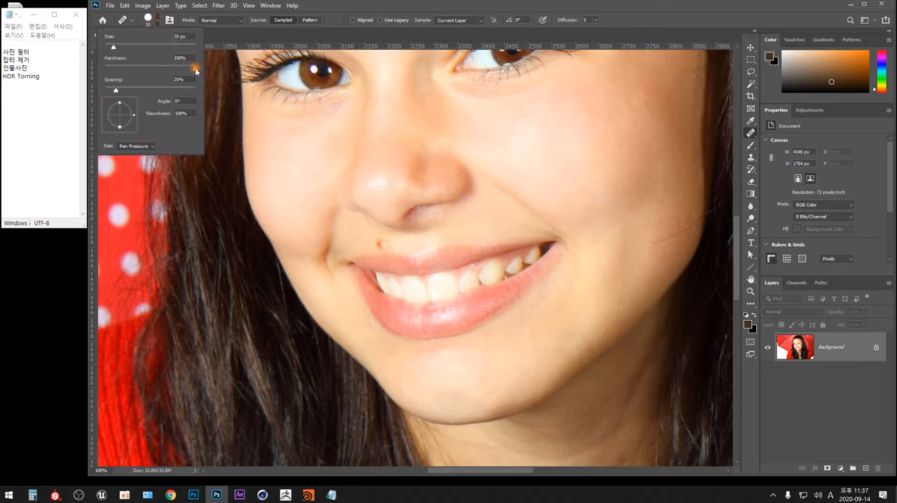
pyautogui.moveTo(196, 71); pyautogui.dragTo(138, 68)
pyautogui.keyDown('alt'); pyautogui.click(356, 235); pyautogui.keyUp('alt')
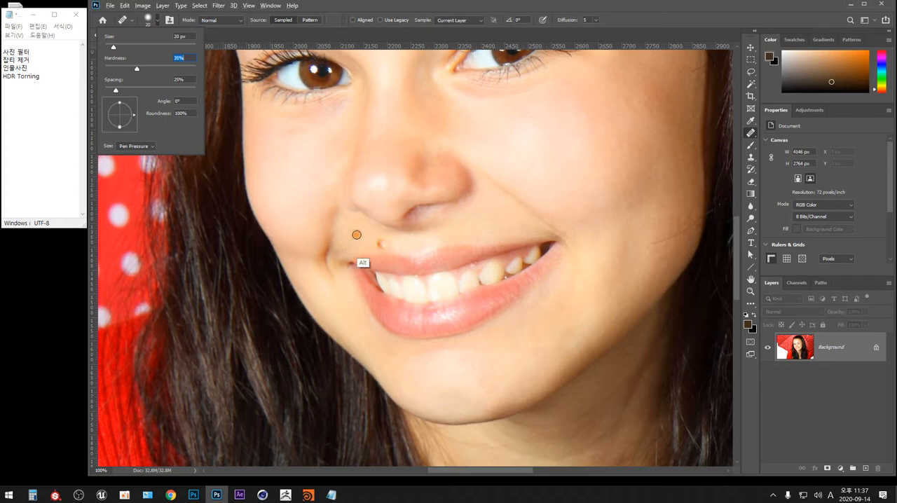
pyautogui.press('Return')
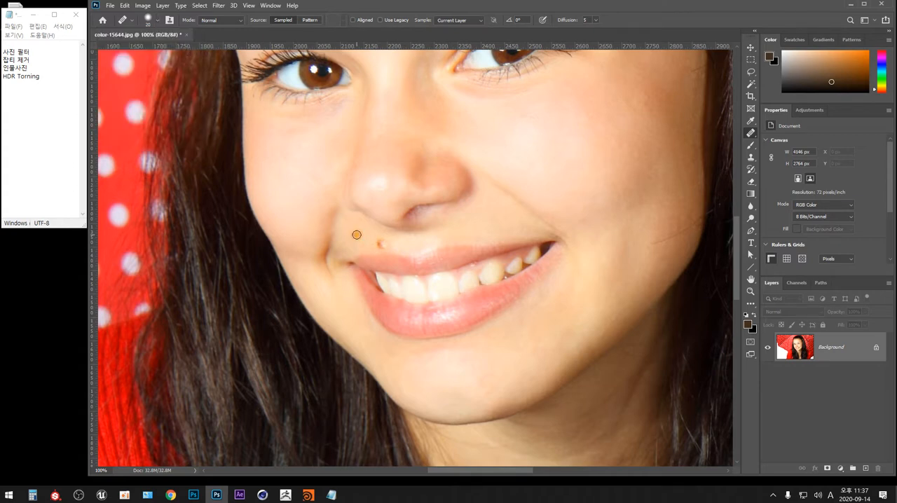
# Step: Try painting over the mole above the upper lip with the Healing Brush, and undo the retouch
pyautogui.click(382, 244)
pyautogui.moveTo(382, 244); pyautogui.dragTo(379, 243)
pyautogui.hotkey('ctrl', 'z')
# Step: Try replacing the mole above the lip with nearby clean skin using the Patch Tool, and undo the patch
pyautogui.rightClick(751, 133)
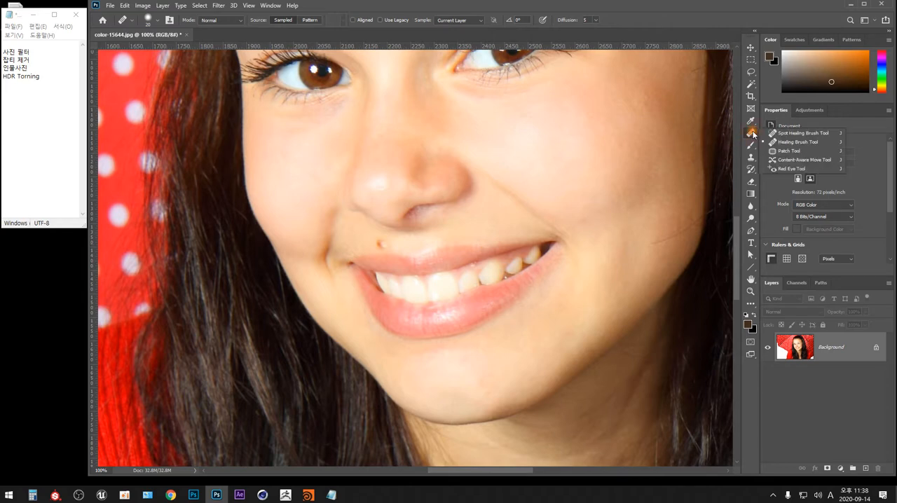
pyautogui.click(799, 151)
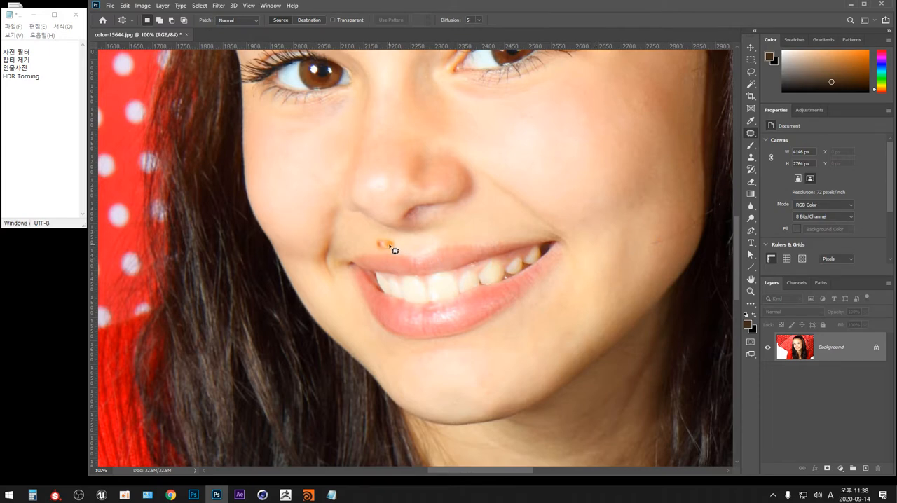
pyautogui.moveTo(394, 250)
pyautogui.mouseDown()
pyautogui.moveTo(377, 239)
pyautogui.moveTo(381, 254)
pyautogui.moveTo(397, 249)
pyautogui.mouseUp()
pyautogui.moveTo(385, 247); pyautogui.dragTo(359, 224)
pyautogui.click(408, 244)
pyautogui.hotkey('ctrl', 'z')
# Step: Try patching a circular area of the cheek below the eye with the teeth as the replacement, and undo it
pyautogui.moveTo(507, 145); pyautogui.dragTo(476, 240)
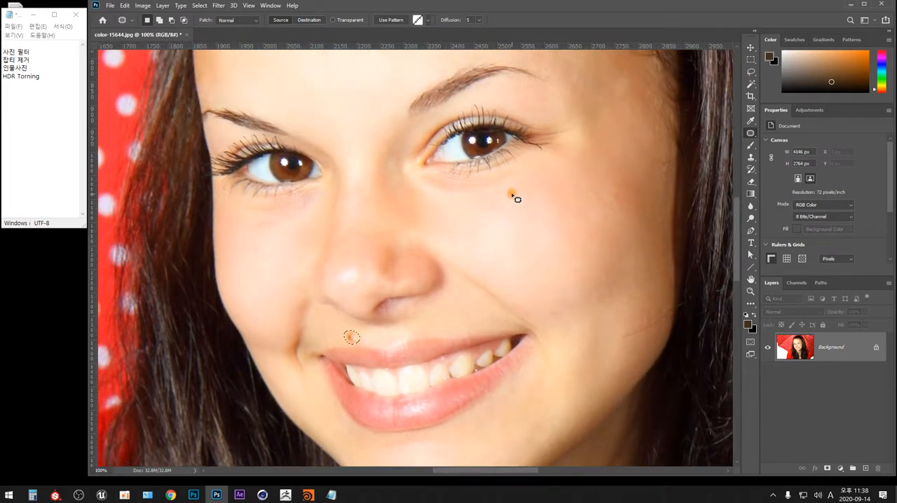
pyautogui.moveTo(574, 191)
pyautogui.mouseDown()
pyautogui.moveTo(552, 209)
pyautogui.moveTo(561, 232)
pyautogui.moveTo(595, 228)
pyautogui.moveTo(598, 202)
pyautogui.moveTo(573, 191)
pyautogui.moveTo(595, 196)
pyautogui.moveTo(699, 100)
pyautogui.moveTo(705, 187)
pyautogui.moveTo(652, 281)
pyautogui.mouseUp()
pyautogui.click(630, 217)
pyautogui.moveTo(575, 190); pyautogui.dragTo(576, 190)
pyautogui.moveTo(592, 220)
pyautogui.mouseDown()
pyautogui.moveTo(653, 279)
pyautogui.moveTo(645, 335)
pyautogui.moveTo(619, 357)
pyautogui.moveTo(440, 383)
pyautogui.mouseUp()
pyautogui.click(594, 264)
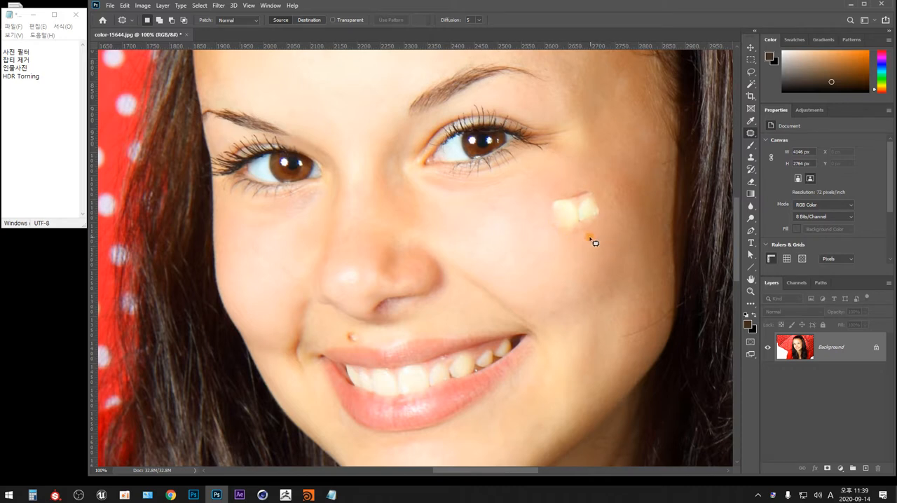
pyautogui.hotkey('ctrl', 'shift', 'd')
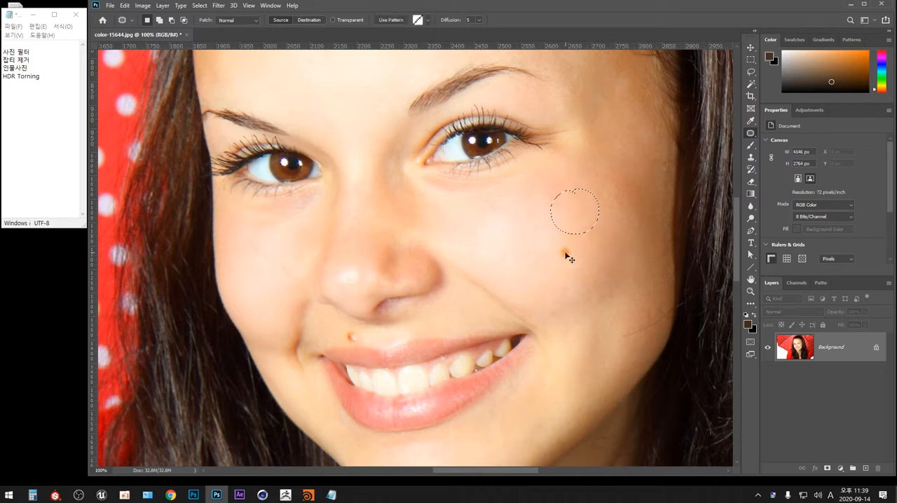
# Step: Try moving the eyebrow up onto the forehead with the Content-Aware Move Tool, and return it to its original place
pyautogui.rightClick(750, 133)
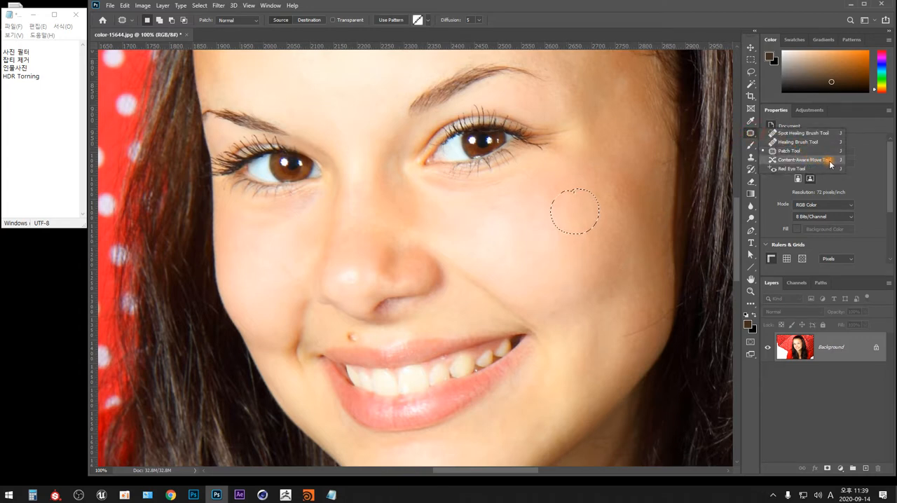
pyautogui.click(829, 161)
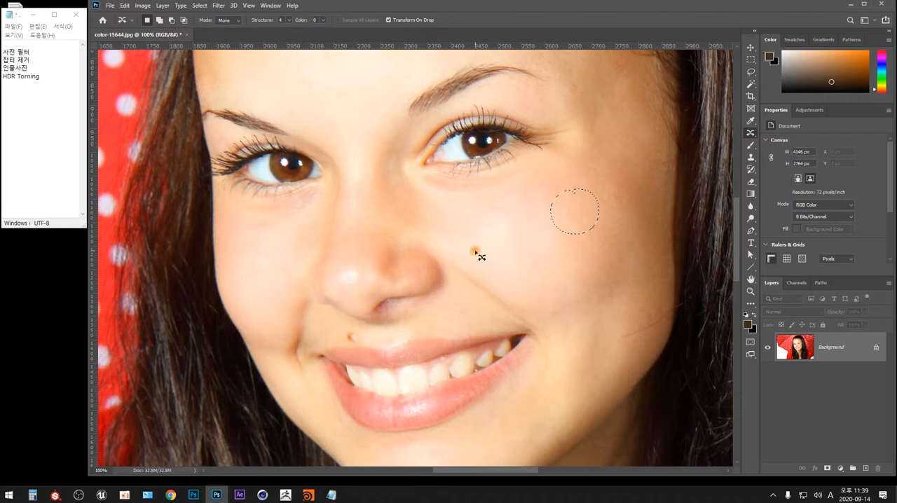
pyautogui.moveTo(487, 211); pyautogui.dragTo(499, 358)
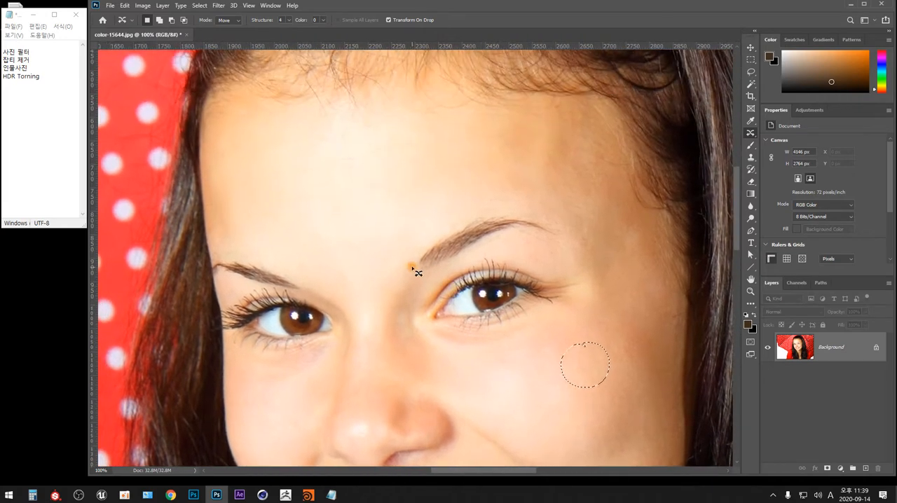
pyautogui.moveTo(414, 265)
pyautogui.mouseDown()
pyautogui.moveTo(441, 276)
pyautogui.moveTo(488, 240)
pyautogui.moveTo(566, 228)
pyautogui.moveTo(494, 208)
pyautogui.moveTo(434, 245)
pyautogui.moveTo(415, 271)
pyautogui.mouseUp()
pyautogui.moveTo(525, 230); pyautogui.dragTo(518, 173)
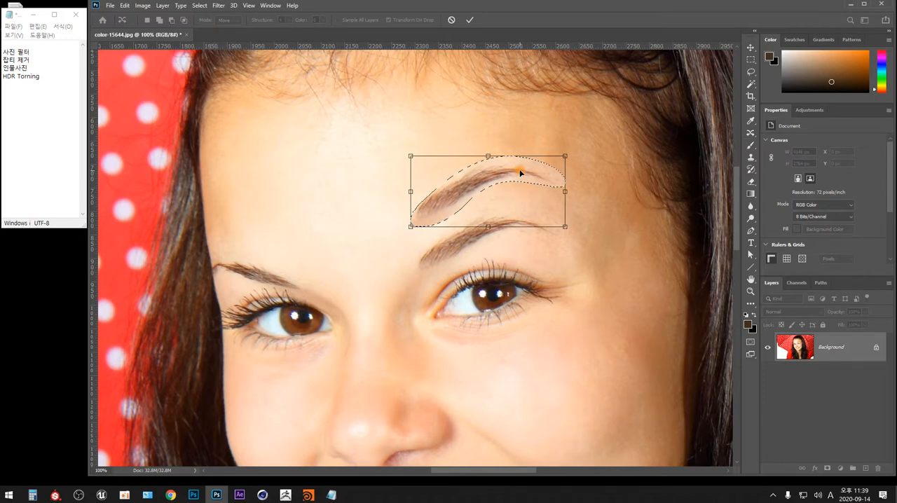
pyautogui.press('Return')
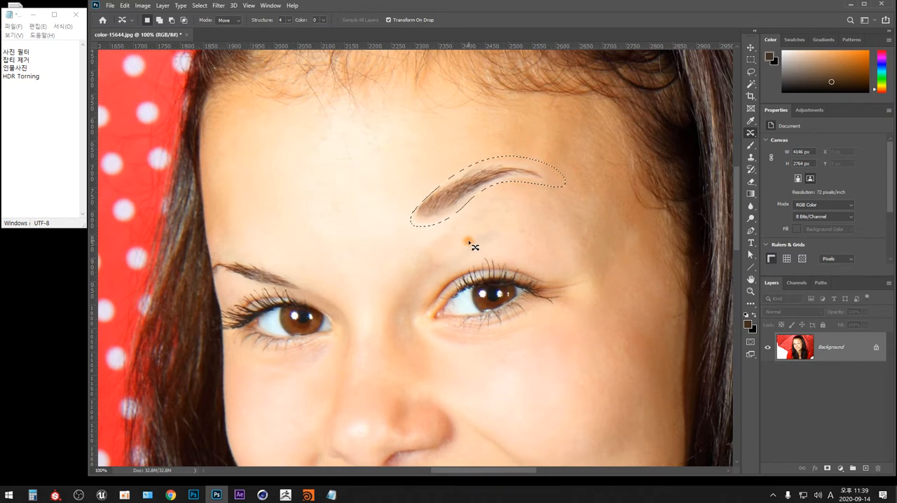
pyautogui.moveTo(466, 192); pyautogui.dragTo(470, 243)
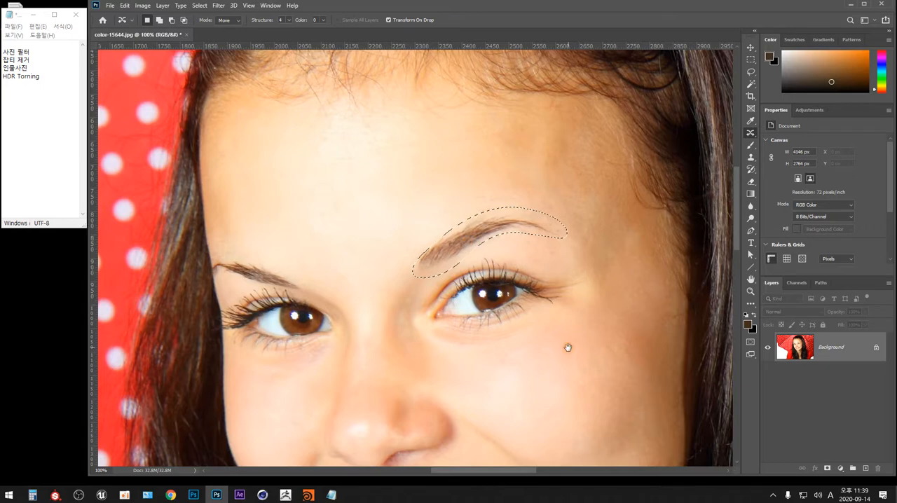
# Step: Outline the mole above the lip, move it beside the nose with the Content-Aware Move Tool, and deselect it
pyautogui.moveTo(567, 346); pyautogui.dragTo(539, 265)
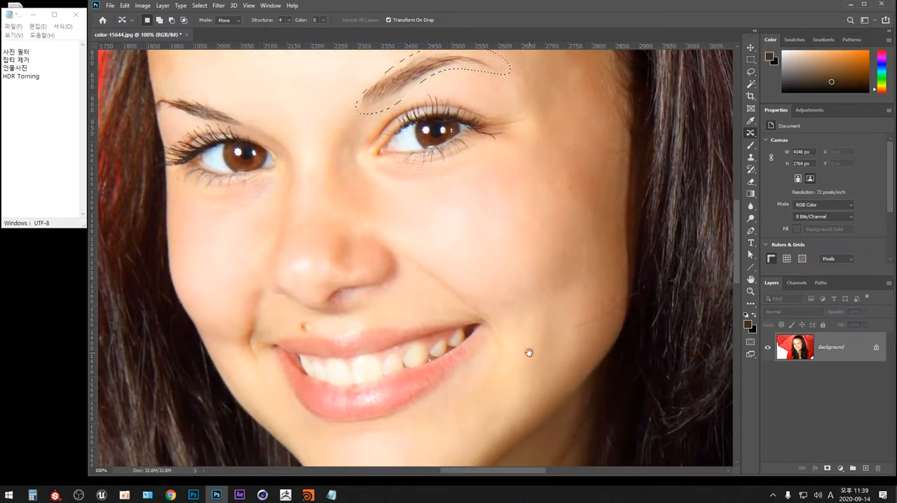
pyautogui.moveTo(529, 353); pyautogui.dragTo(590, 307)
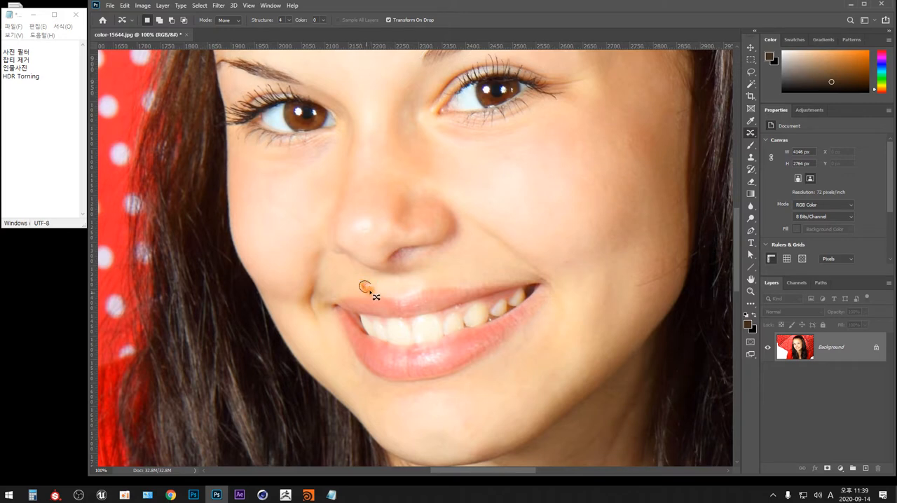
pyautogui.moveTo(370, 284)
pyautogui.mouseDown()
pyautogui.moveTo(375, 219)
pyautogui.moveTo(393, 205)
pyautogui.moveTo(351, 214)
pyautogui.mouseUp()
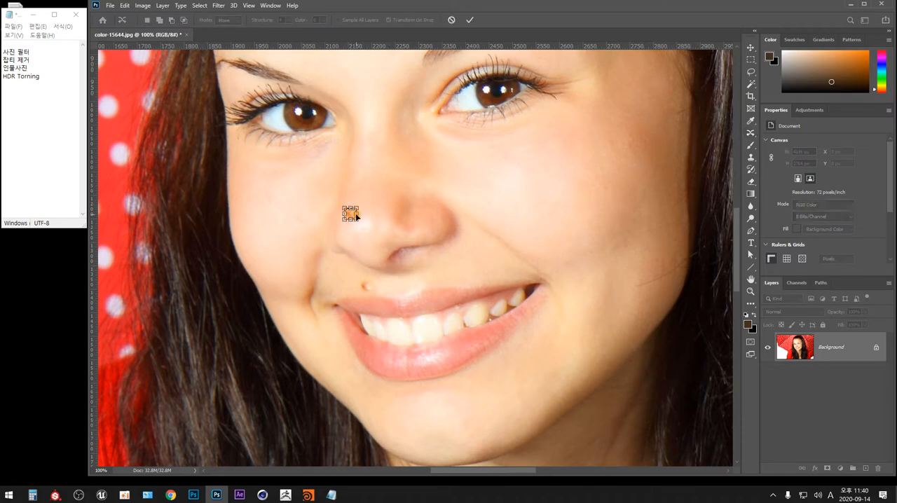
pyautogui.press('Return')
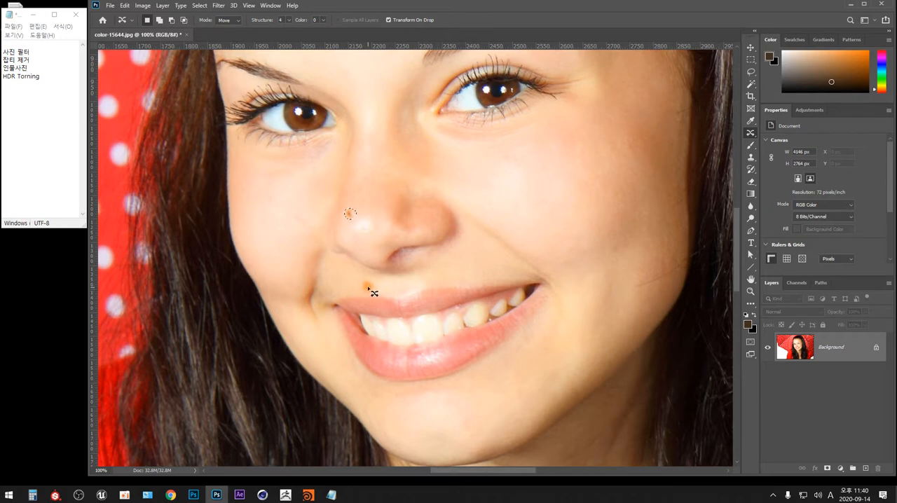
pyautogui.click(364, 215)
# Step: Activate the Red Eye Tool and open redEye_Effects.png from the Downloads folder
pyautogui.rightClick(750, 134)
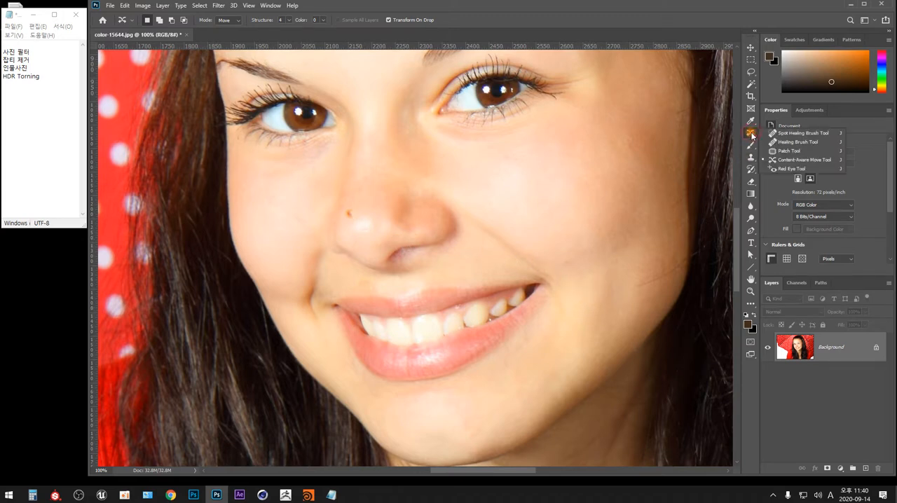
pyautogui.click(799, 169)
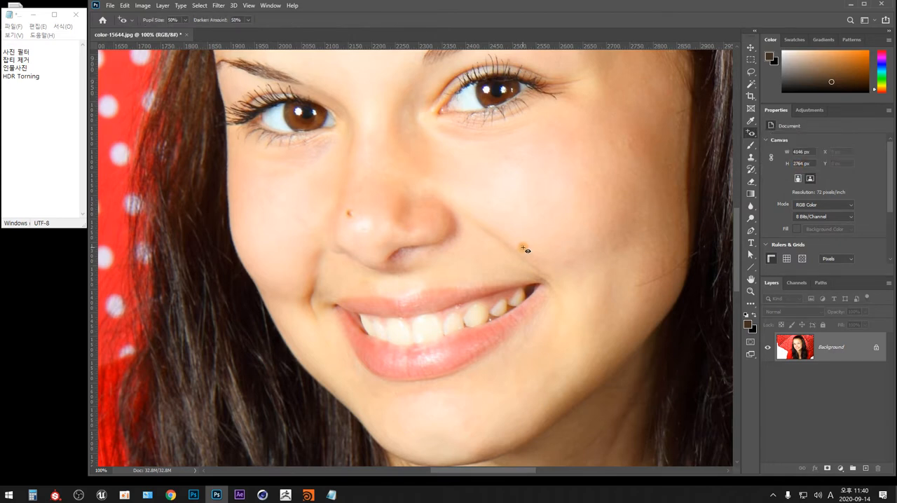
pyautogui.click(110, 5)
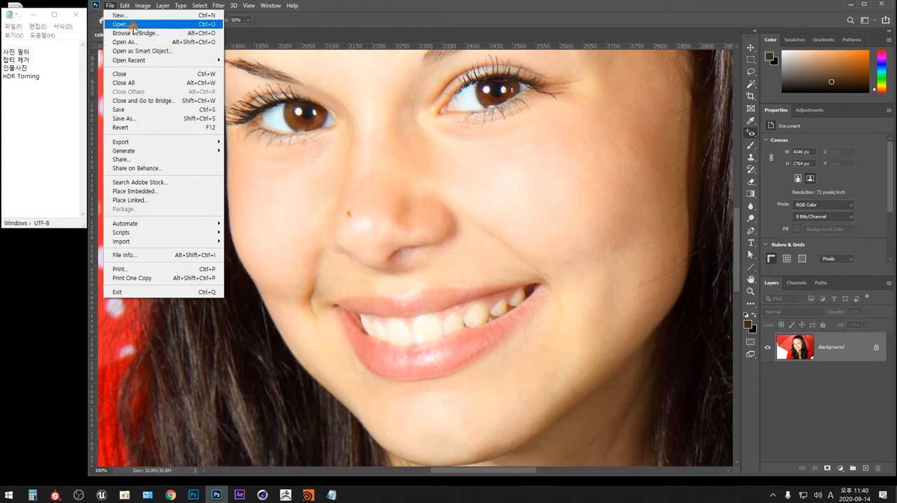
pyautogui.click(179, 24)
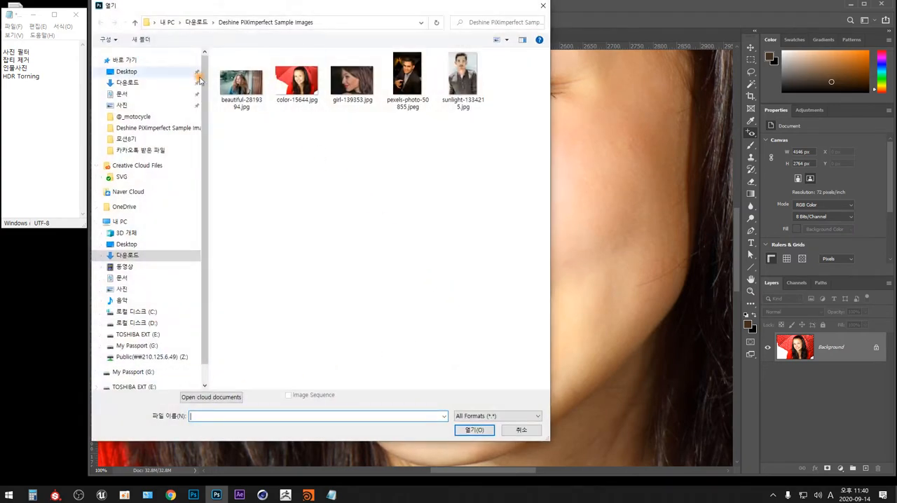
pyautogui.click(133, 255)
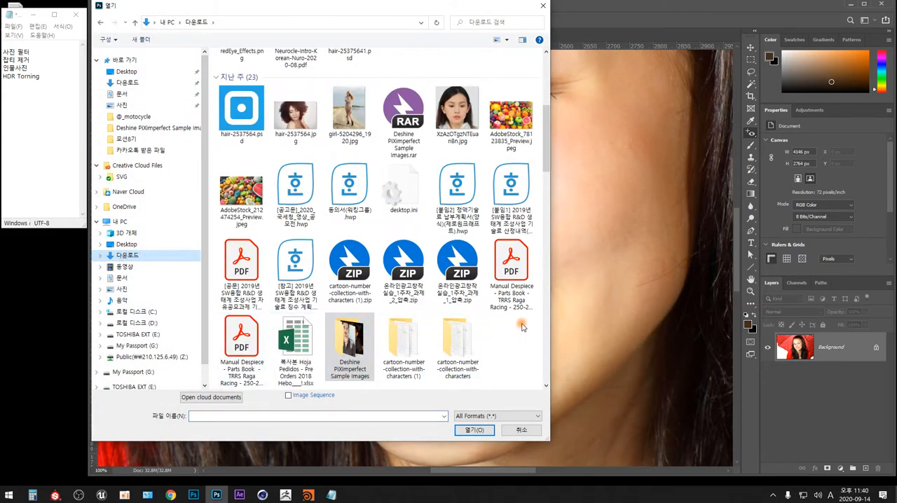
pyautogui.click(548, 183)
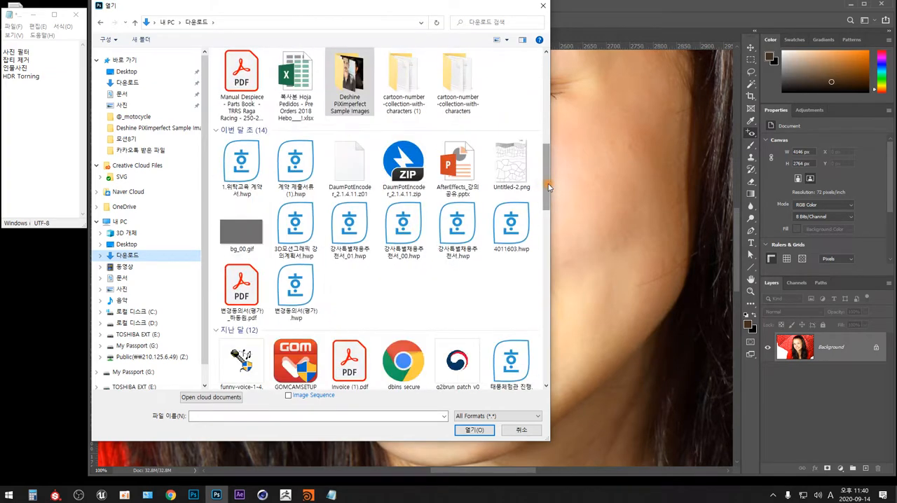
pyautogui.click(546, 221)
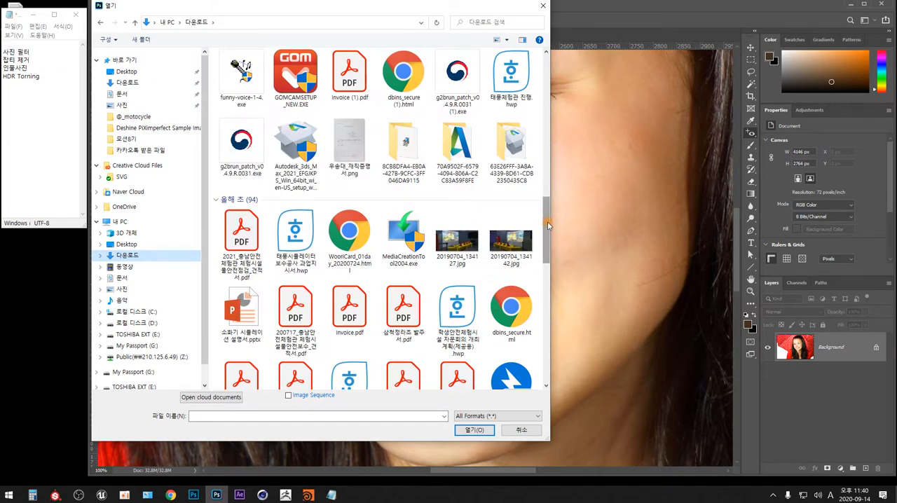
pyautogui.click(546, 270)
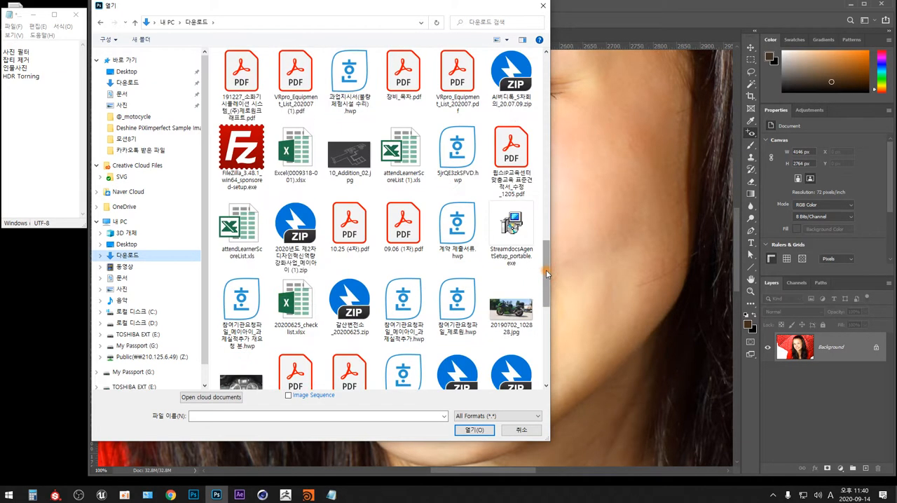
pyautogui.moveTo(545, 270); pyautogui.dragTo(548, 74)
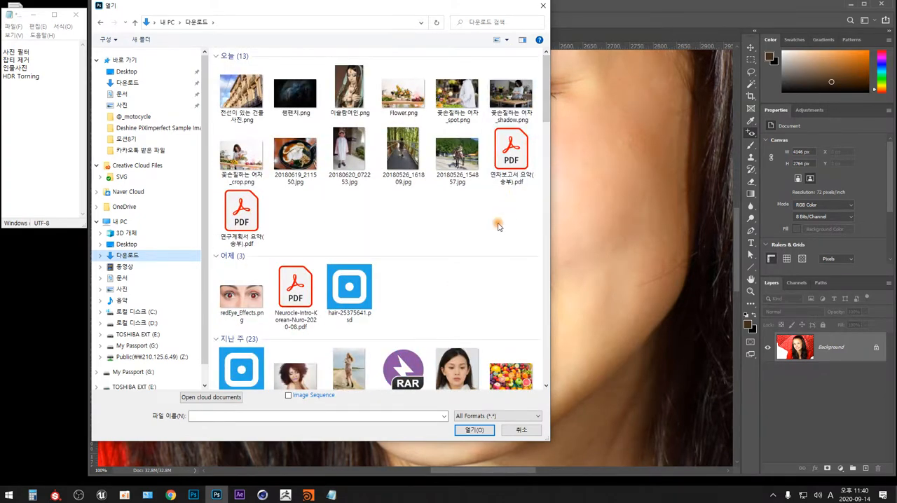
pyautogui.moveTo(492, 234); pyautogui.dragTo(499, 105)
pyautogui.click(241, 299)
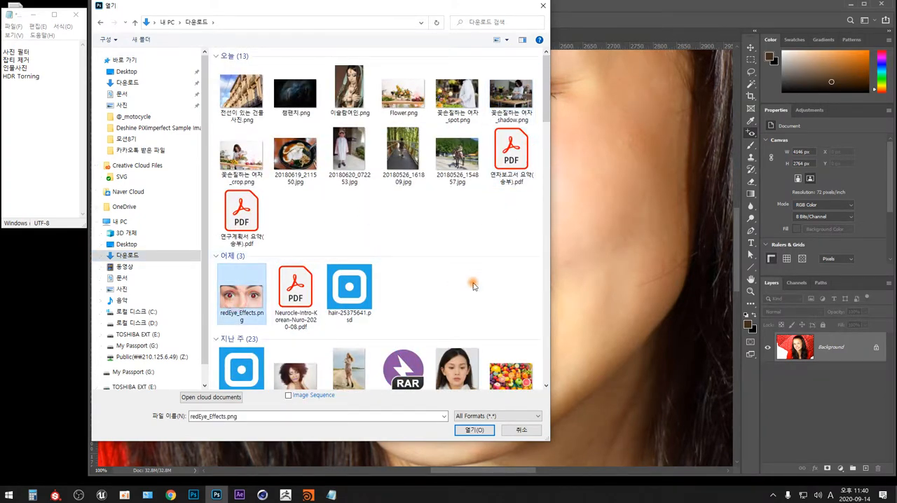
pyautogui.click(476, 428)
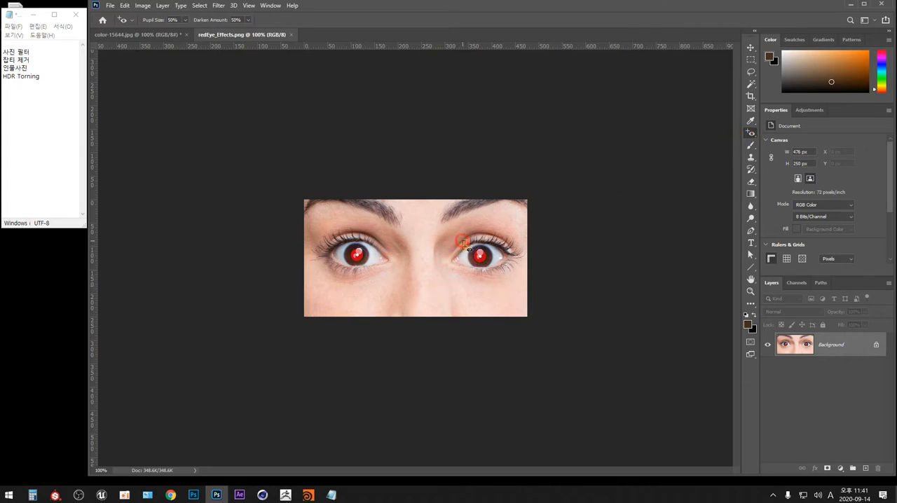
# Step: Remove the red glare from both pupils with the Red Eye Tool, undoing and redoing the correction on the first eye in the image
pyautogui.moveTo(461, 240); pyautogui.dragTo(495, 274)
pyautogui.moveTo(333, 238); pyautogui.dragTo(385, 275)
pyautogui.moveTo(335, 234); pyautogui.dragTo(379, 273)
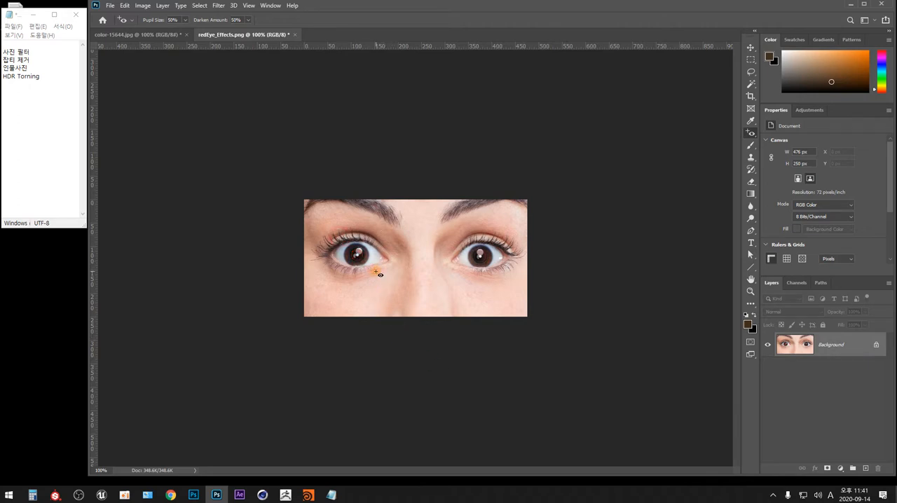
pyautogui.hotkey('ctrl', 'z')
pyautogui.moveTo(331, 231); pyautogui.dragTo(387, 277)
# Step: Close redEye_Effects.png without saving its changes
pyautogui.click(752, 135)
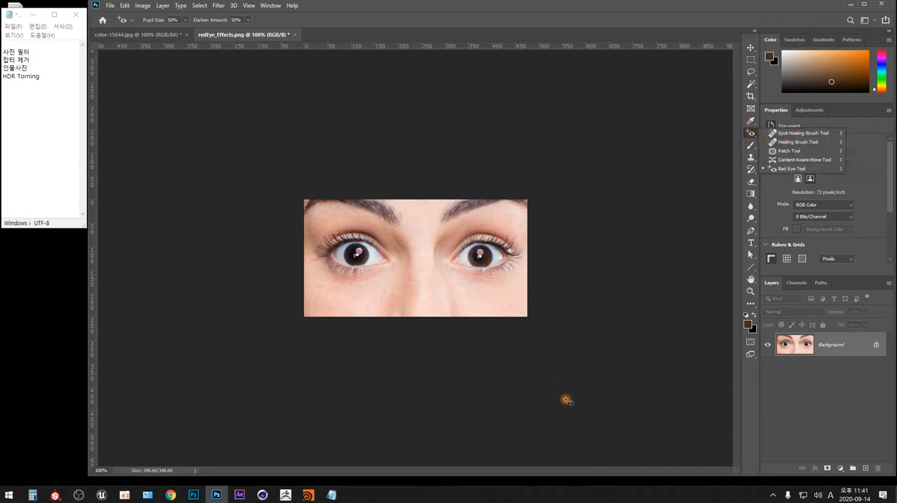
pyautogui.hotkey('ctrl', 'w')
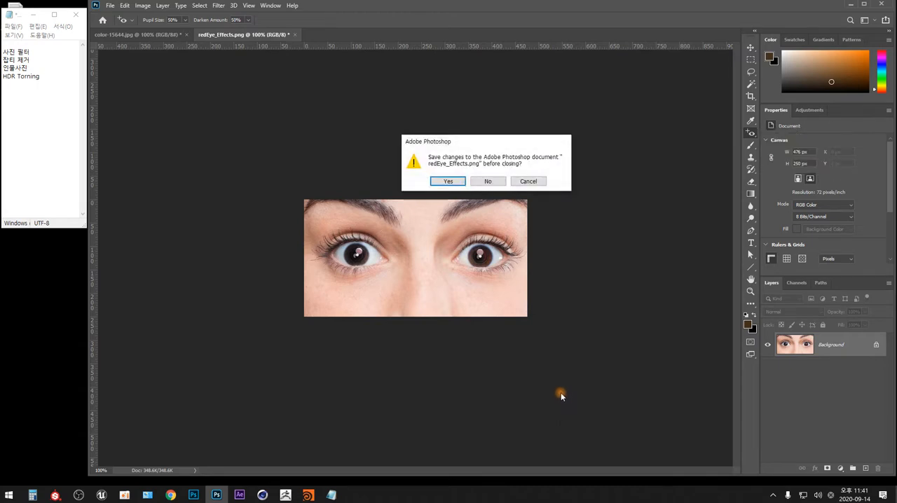
pyautogui.click(488, 181)
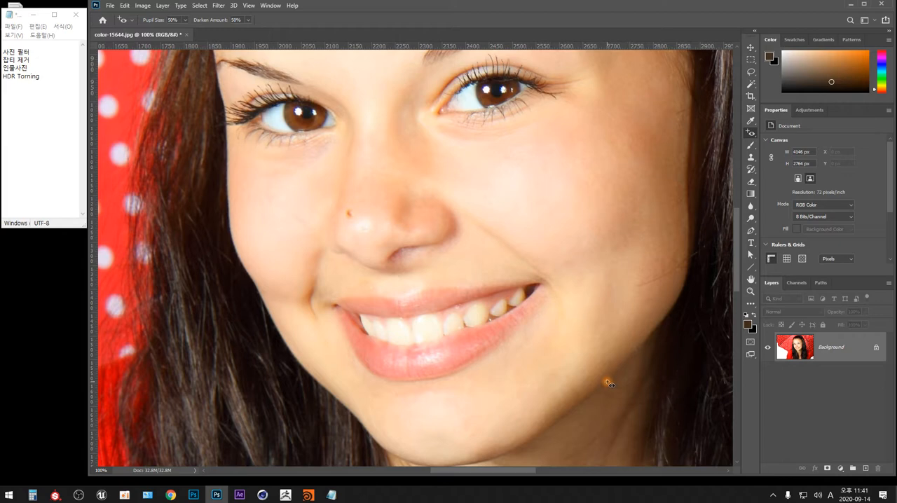
# Step: Examine the face in the color-15644.jpg portrait at 100%, 66.7% and 50% magnification
pyautogui.click(34, 67)
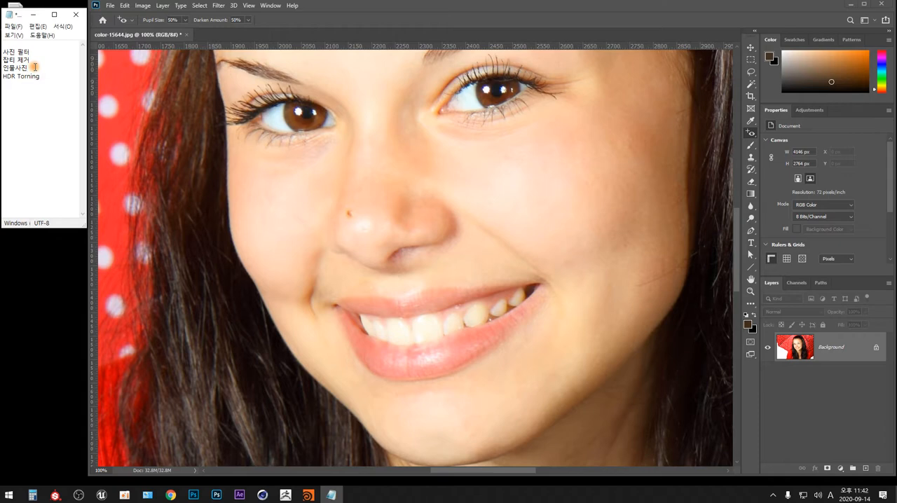
pyautogui.scroll(-1, 35, 67)
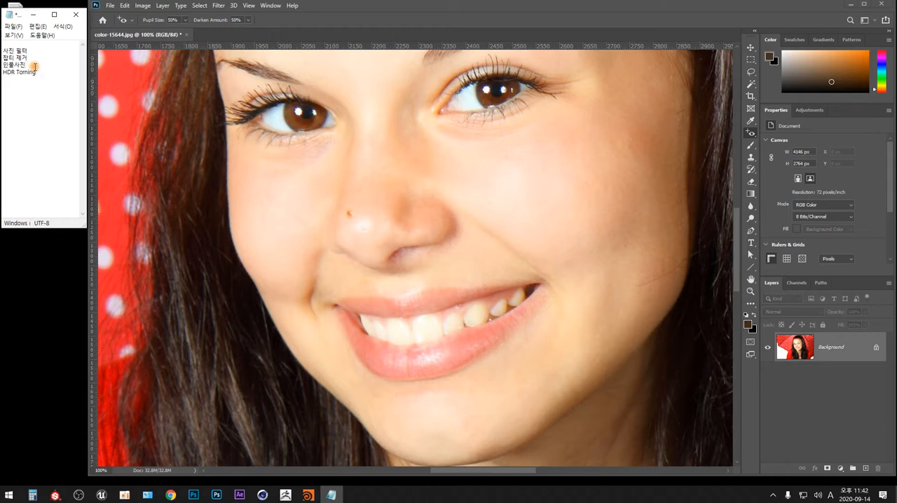
pyautogui.click(751, 59)
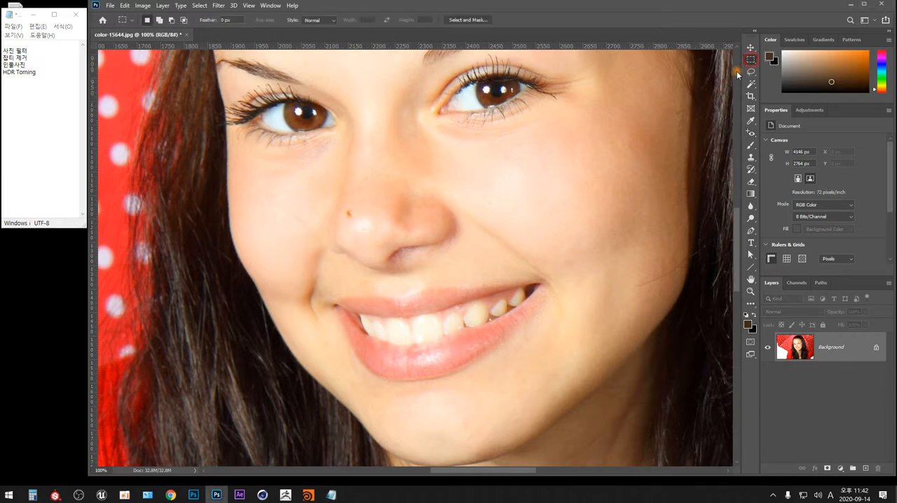
pyautogui.hotkey('ctrl', '-')
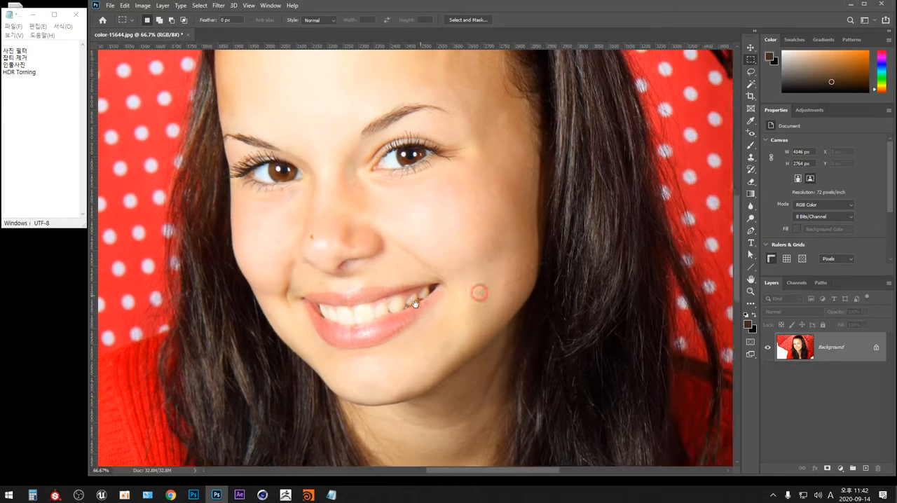
pyautogui.moveTo(481, 292); pyautogui.dragTo(401, 343)
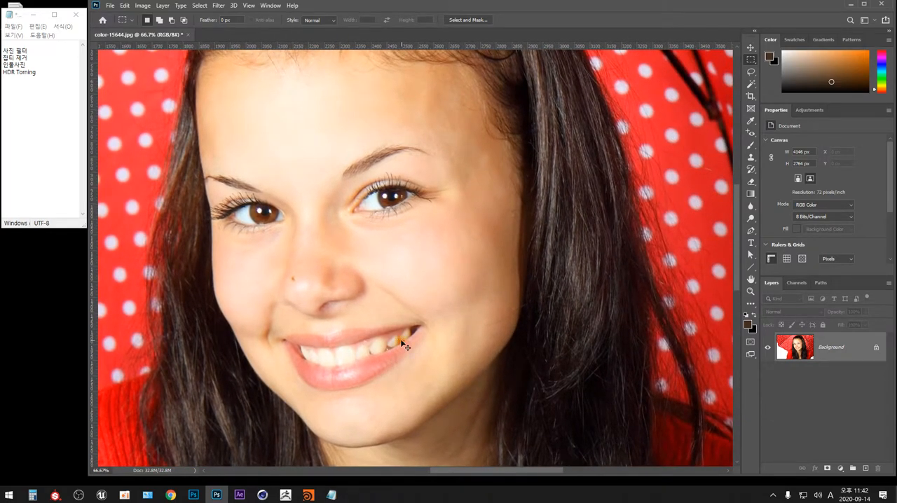
pyautogui.hotkey('ctrl', '+')
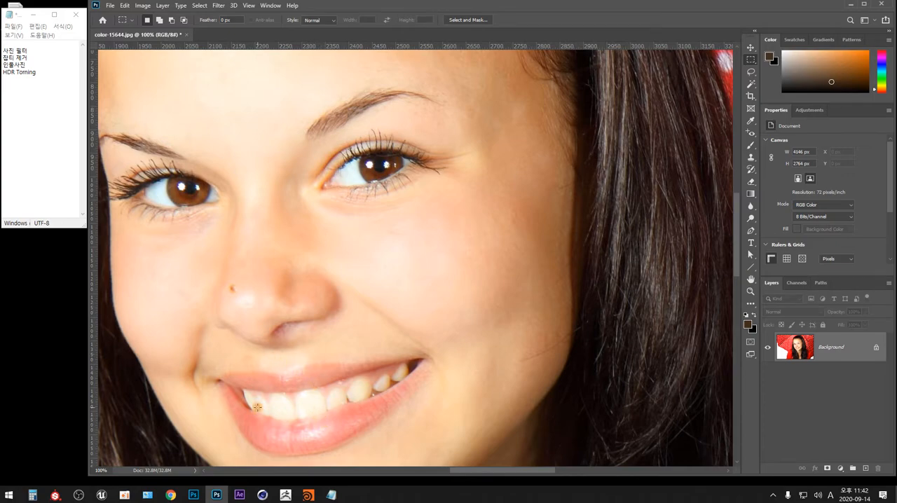
pyautogui.hotkey('ctrl', '-')
pyautogui.hotkey('ctrl', '-')
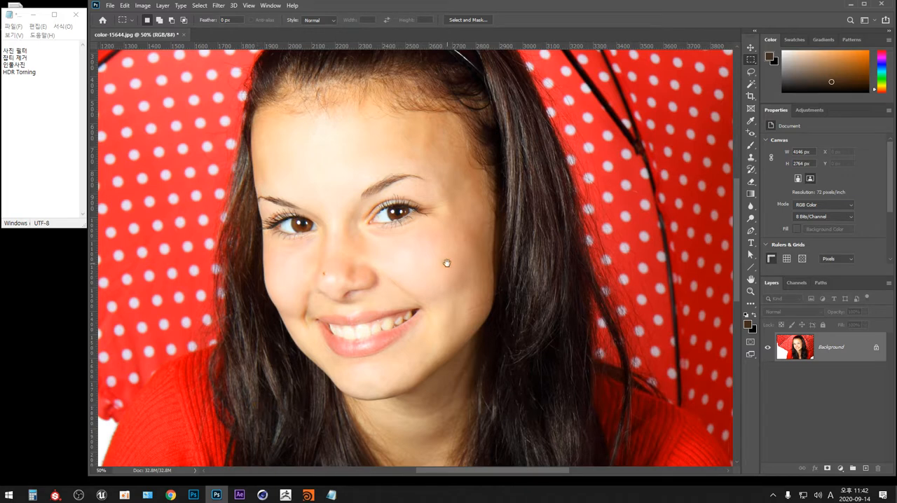
pyautogui.moveTo(442, 262); pyautogui.dragTo(401, 294)
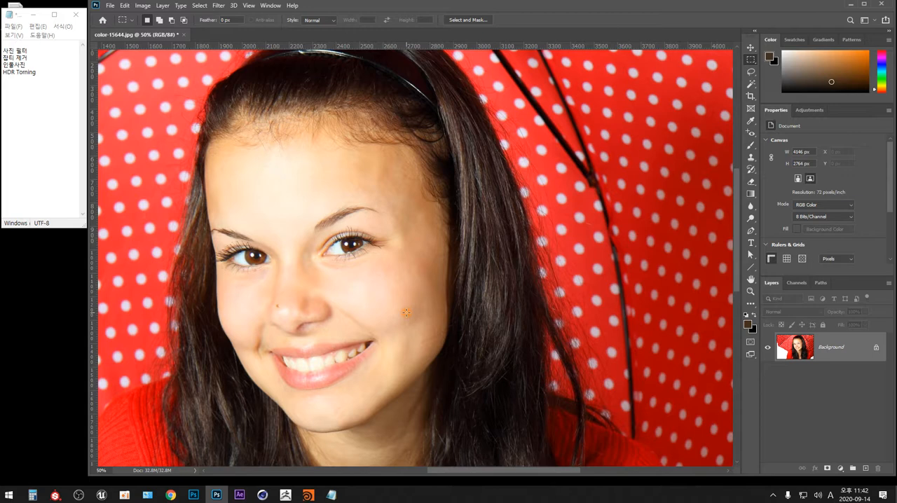
# Step: Duplicate the Background layer and apply the High Pass filter to the copy with a low radius that isolates only the fine edges
pyautogui.hotkey('ctrl', 'j')
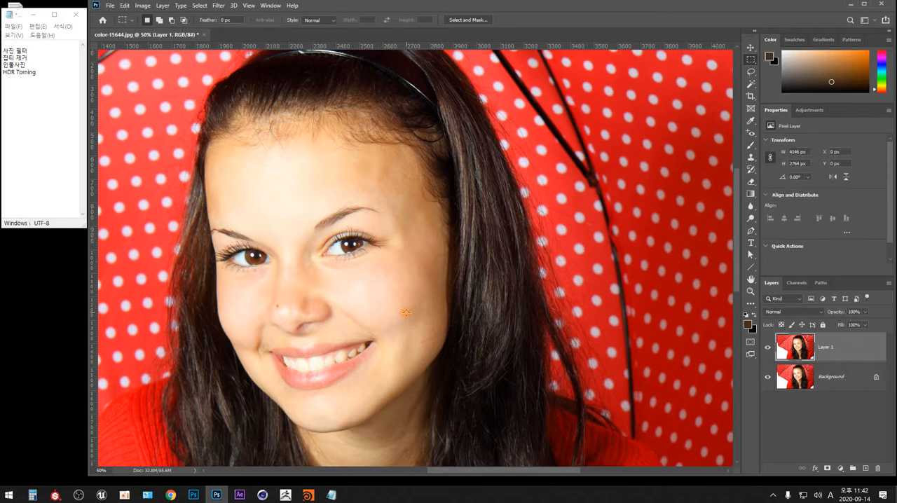
pyautogui.click(219, 6)
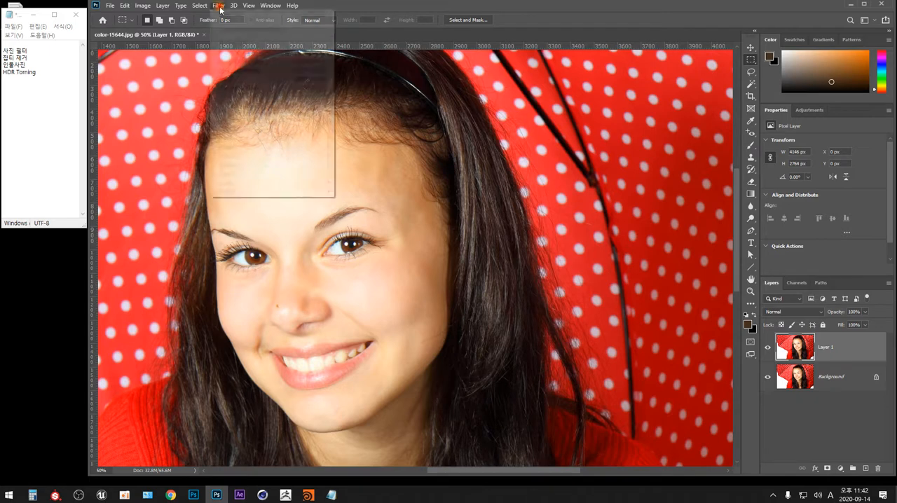
pyautogui.moveTo(322, 196)
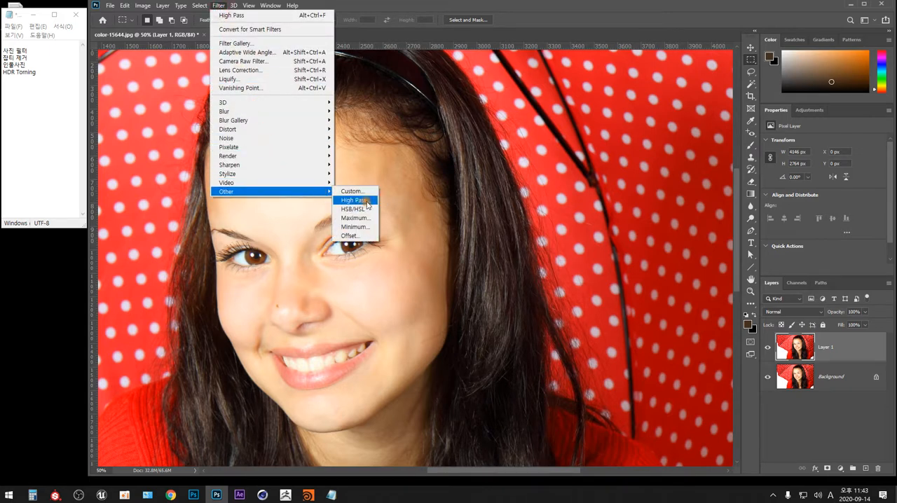
pyautogui.click(354, 201)
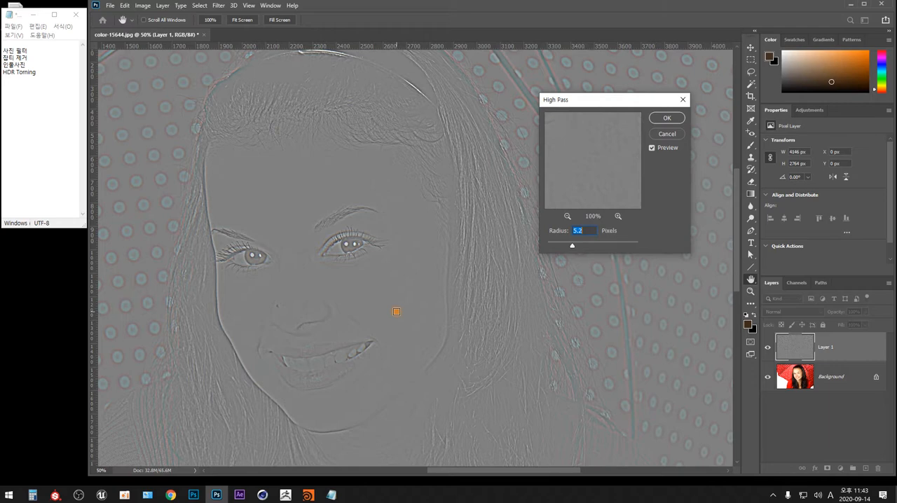
pyautogui.moveTo(572, 245)
pyautogui.mouseDown()
pyautogui.moveTo(563, 247)
pyautogui.moveTo(587, 247)
pyautogui.mouseUp()
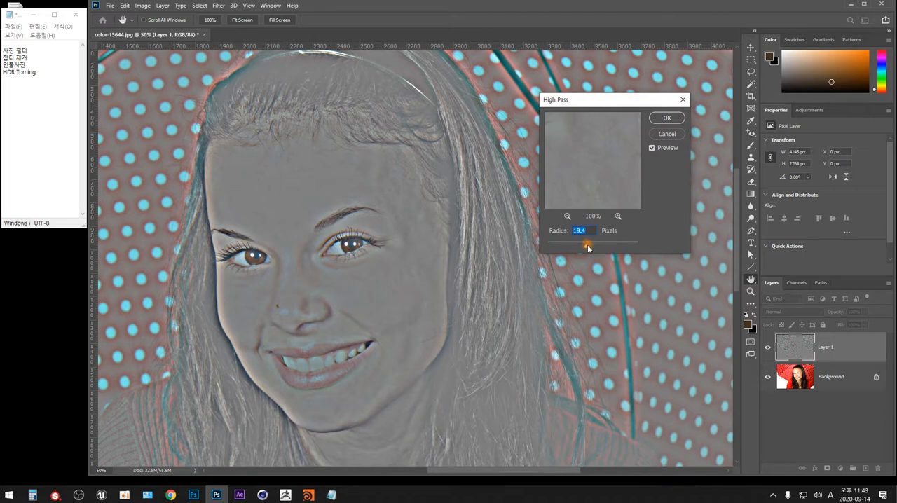
pyautogui.moveTo(589, 249); pyautogui.dragTo(609, 247)
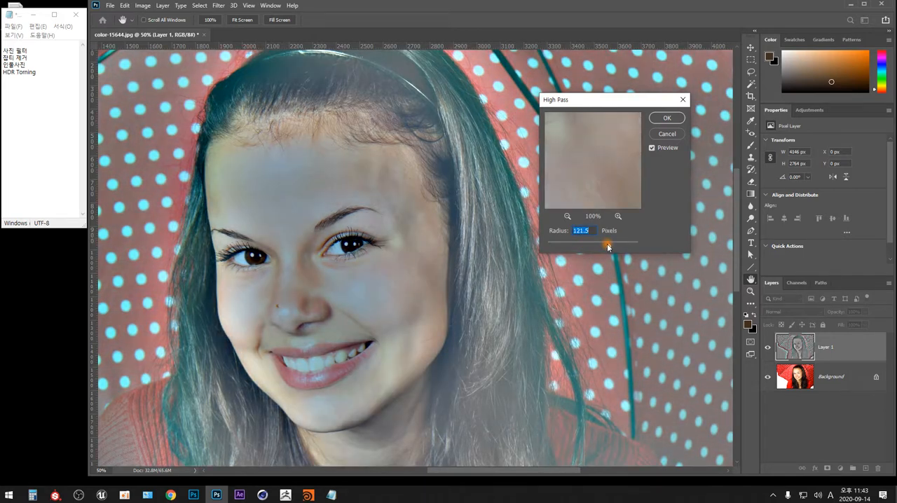
pyautogui.moveTo(608, 247); pyautogui.dragTo(564, 248)
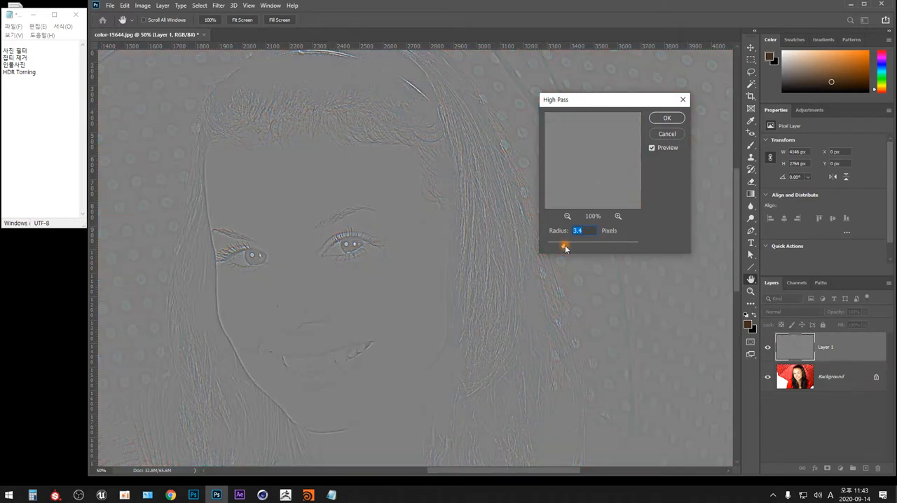
pyautogui.moveTo(565, 247); pyautogui.dragTo(572, 247)
pyautogui.moveTo(572, 247); pyautogui.dragTo(569, 249)
pyautogui.click(667, 118)
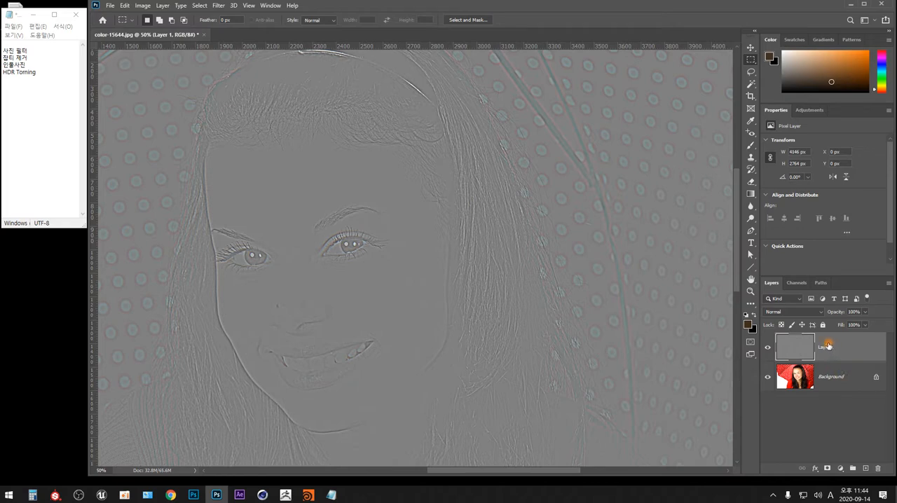
# Step: Set the high-pass layer's blend mode to Overlay and rename the layer HighpassFilter
pyautogui.click(819, 312)
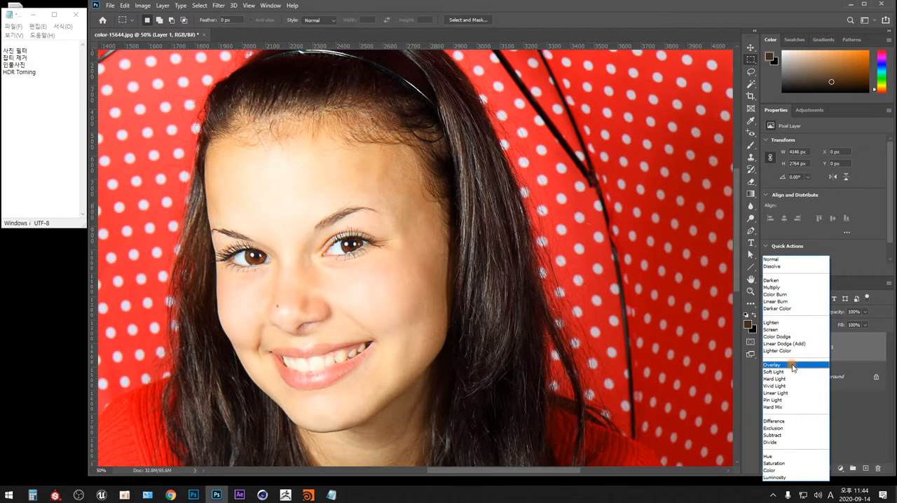
pyautogui.click(793, 366)
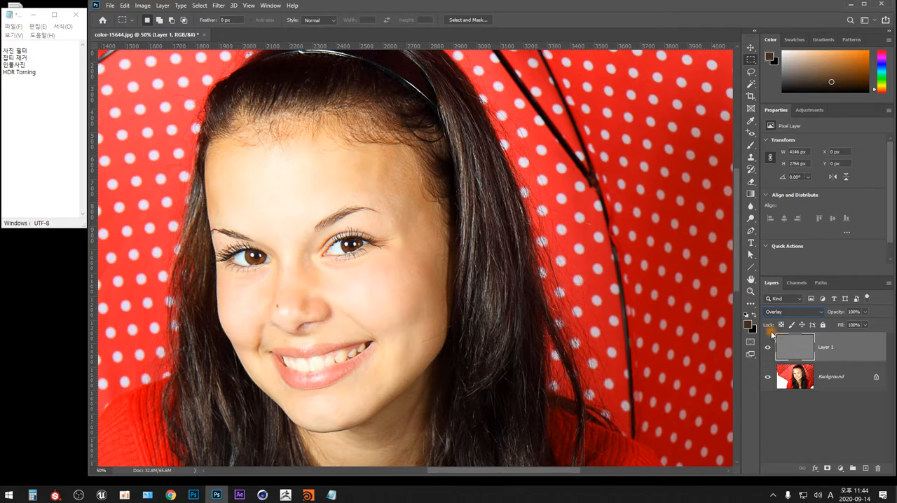
pyautogui.doubleClick(827, 347)
pyautogui.write('High-passFilter')
pyautogui.press('Return')
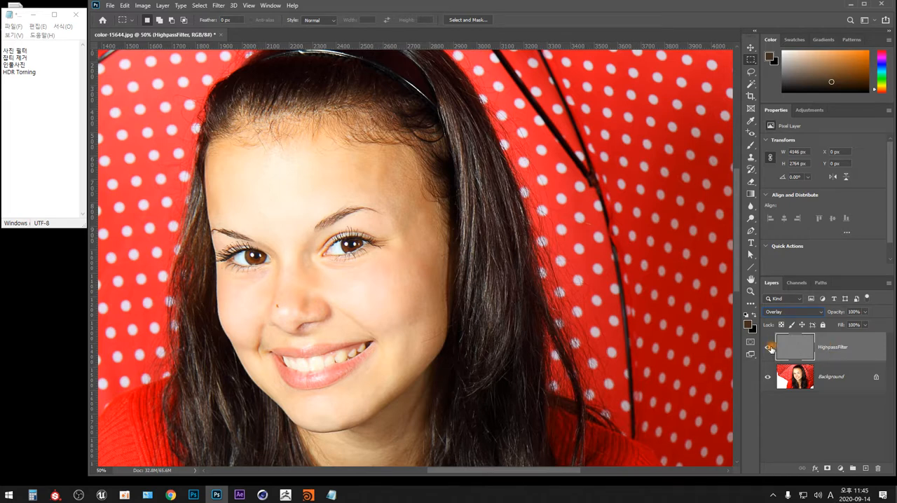
# Step: Compare the portrait's sharpness by repeatedly hiding and showing the HighpassFilter layer
pyautogui.click(768, 348)
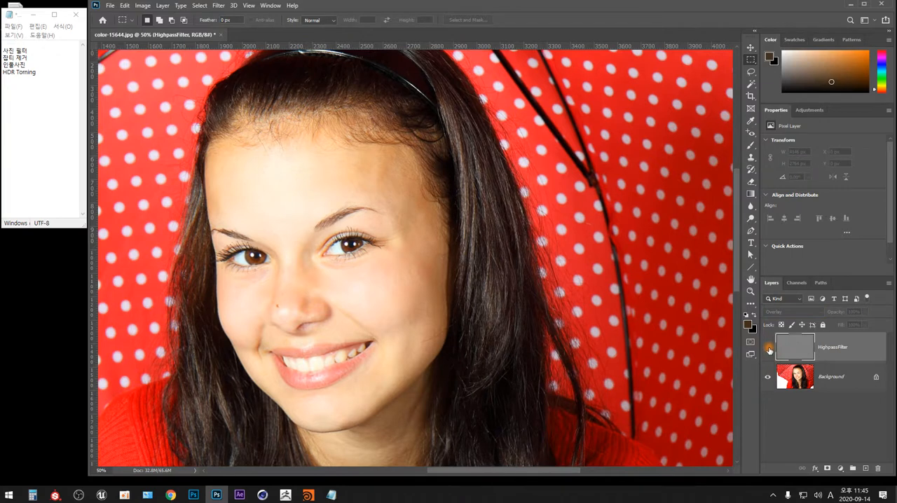
pyautogui.click(768, 349)
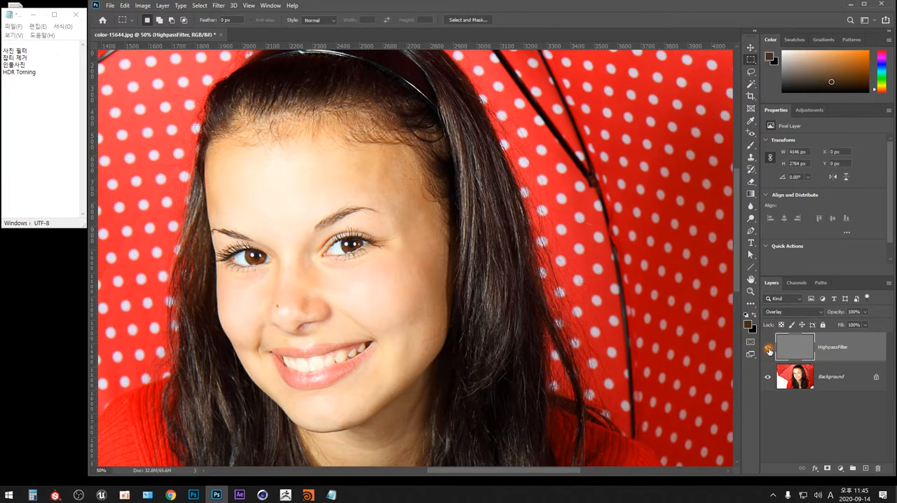
pyautogui.click(769, 350)
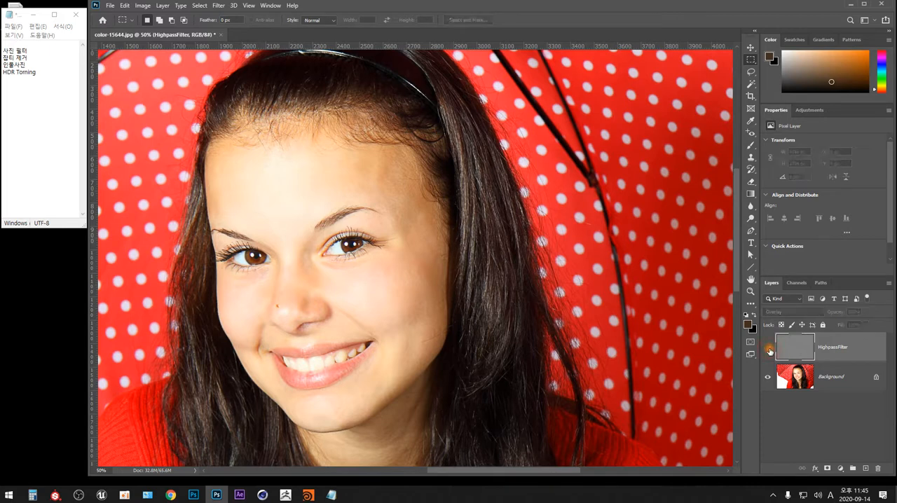
pyautogui.click(768, 350)
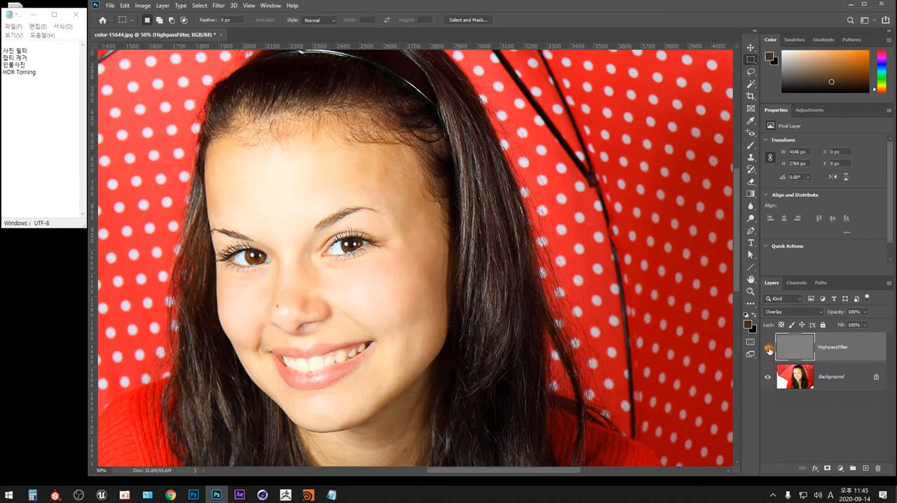
pyautogui.click(769, 350)
pyautogui.click(769, 349)
pyautogui.click(768, 349)
pyautogui.click(769, 350)
# Step: Delete the HighpassFilter layer and make two duplicates of the Background layer
pyautogui.moveTo(848, 350); pyautogui.dragTo(878, 468)
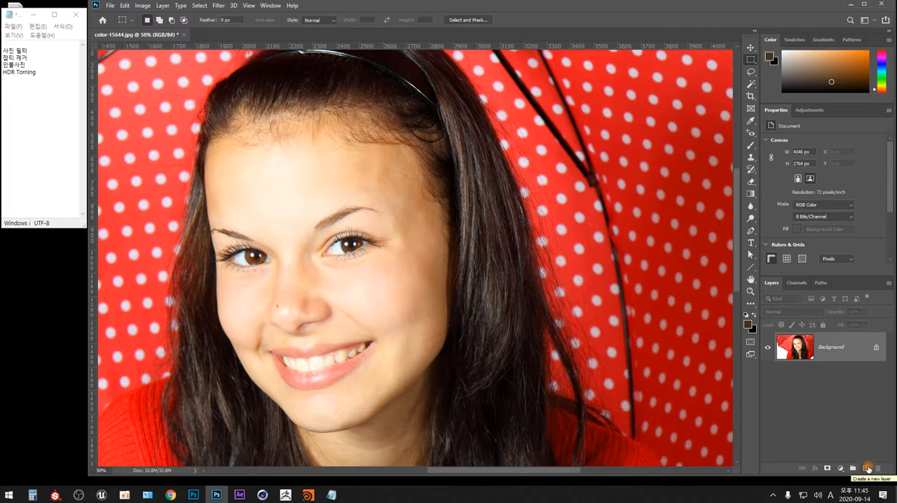
pyautogui.hotkey('ctrl', 'j')
pyautogui.hotkey('ctrl', 'j')
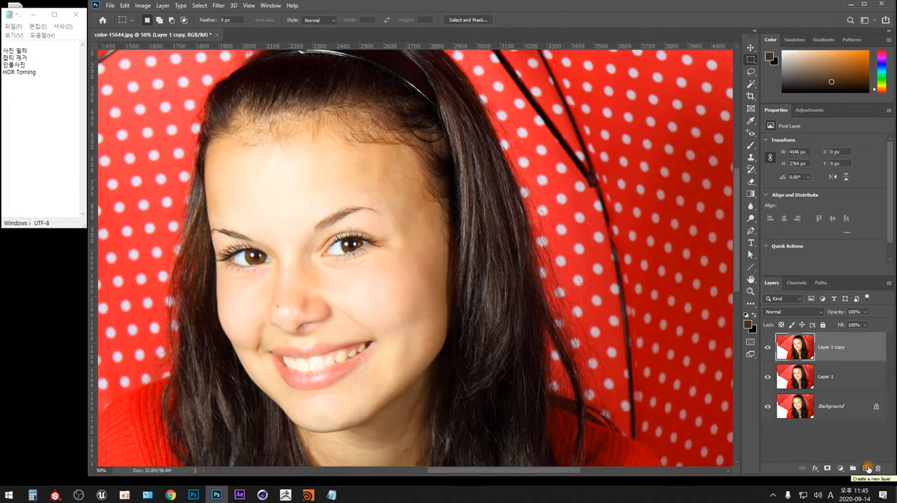
# Step: Group the two duplicate layers above the Background and expand the group to show its contents
pyautogui.keyDown('shift'); pyautogui.click(829, 386); pyautogui.keyUp('shift')
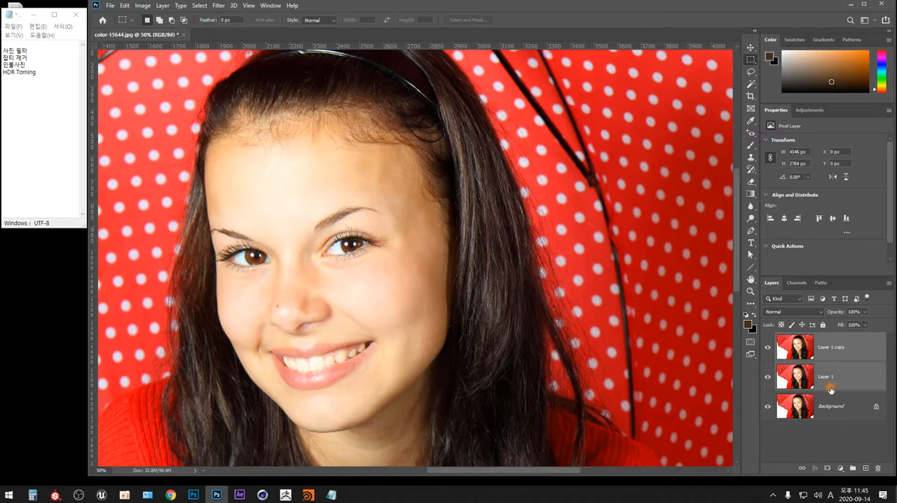
pyautogui.hotkey('ctrl', 'g')
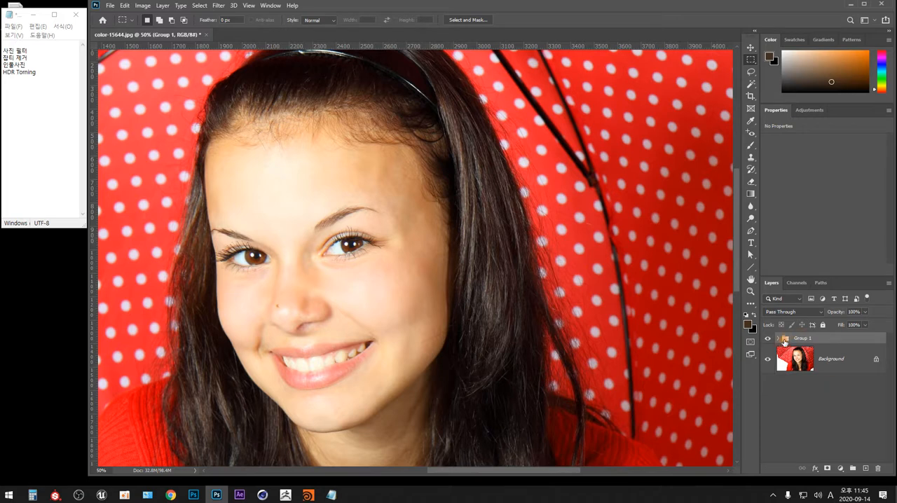
pyautogui.click(778, 340)
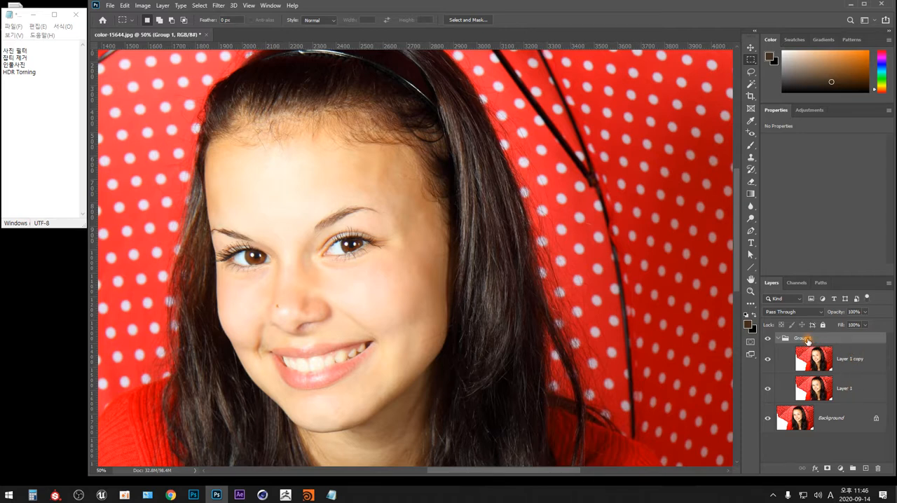
# Step: Try the Multiply blend mode on the layer group and compare the portrait with the group hidden and shown
pyautogui.click(820, 313)
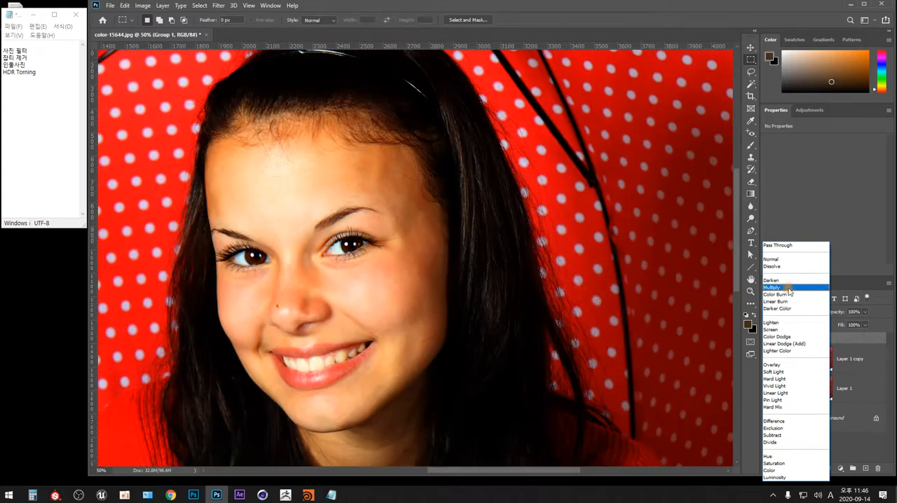
pyautogui.click(789, 289)
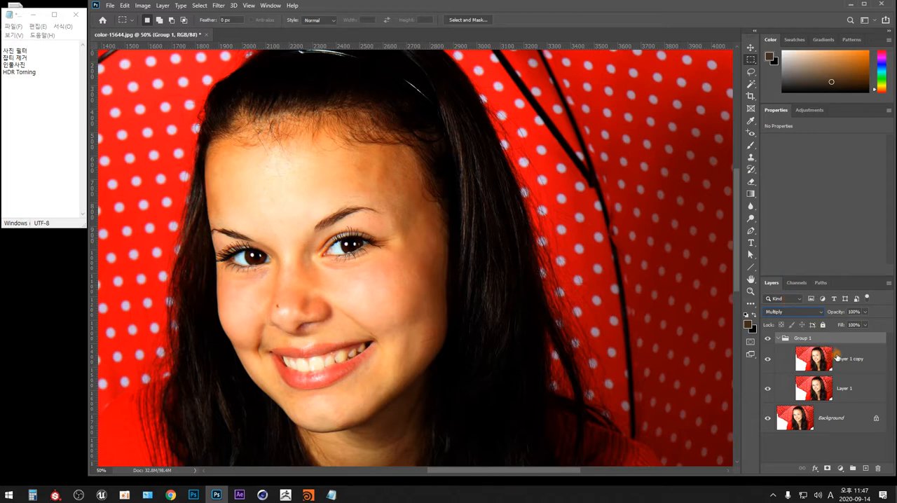
pyautogui.click(837, 419)
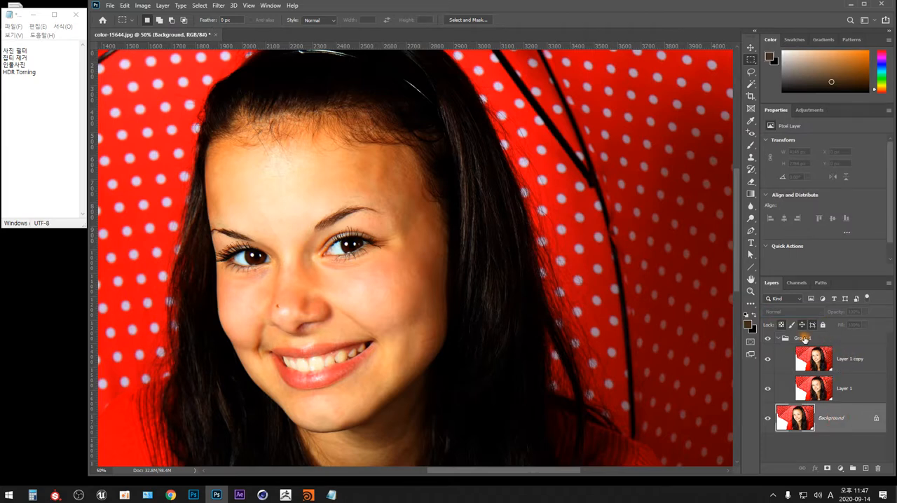
pyautogui.click(807, 339)
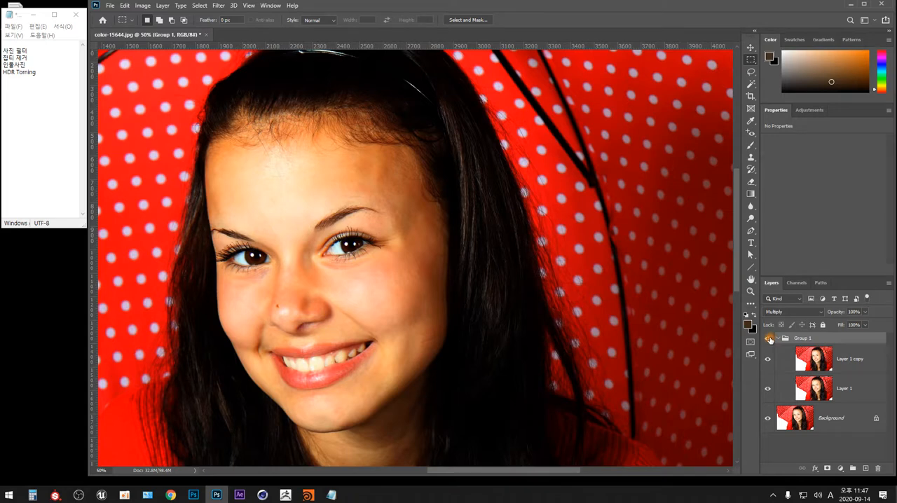
pyautogui.click(768, 339)
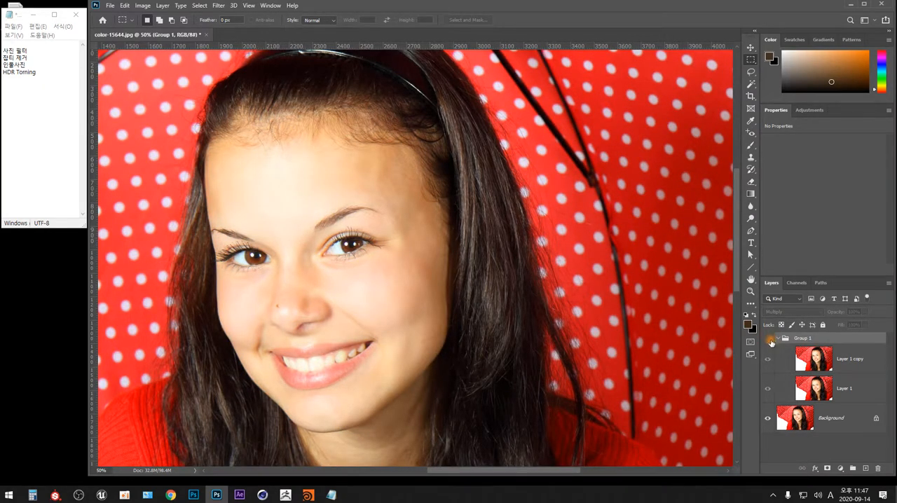
pyautogui.click(768, 339)
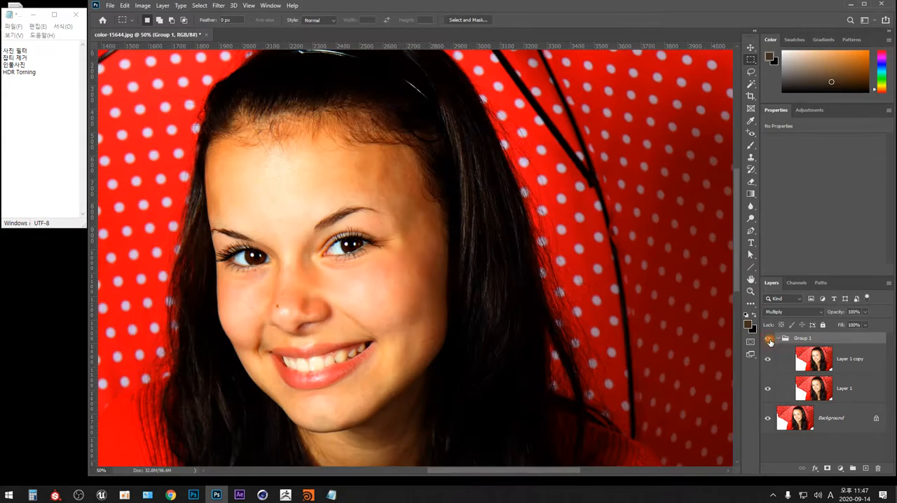
# Step: Set the layer group's blend mode to Overlay and compare the portrait with the group hidden and shown
pyautogui.click(822, 315)
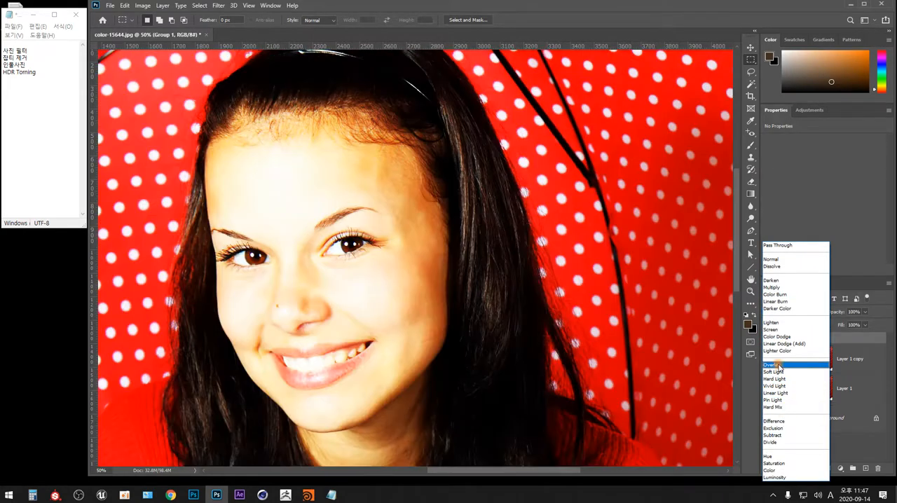
pyautogui.click(775, 365)
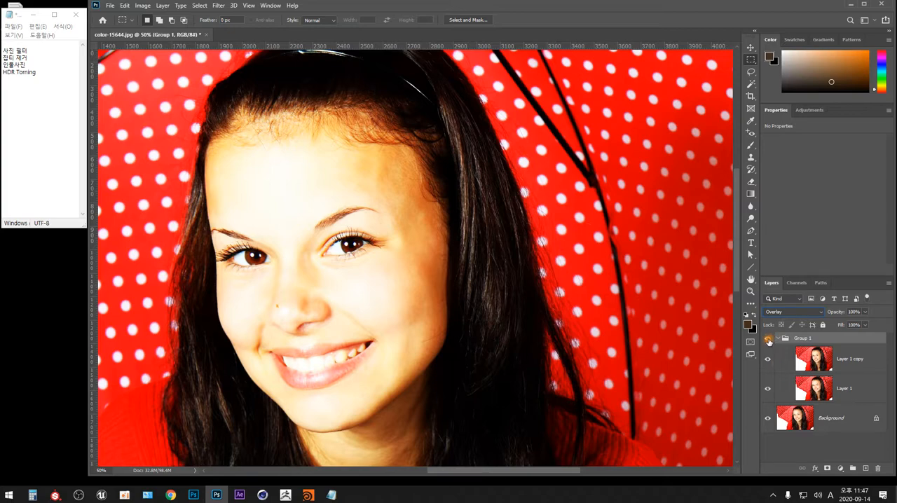
pyautogui.click(768, 340)
pyautogui.click(768, 341)
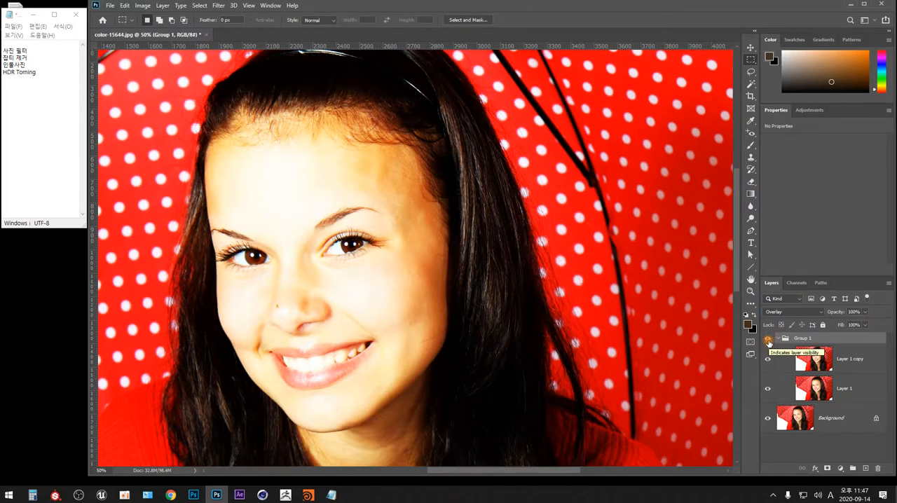
pyautogui.click(768, 341)
pyautogui.click(768, 342)
# Step: Rename Layer 1 as normal and the layer group as Overlay
pyautogui.click(851, 359)
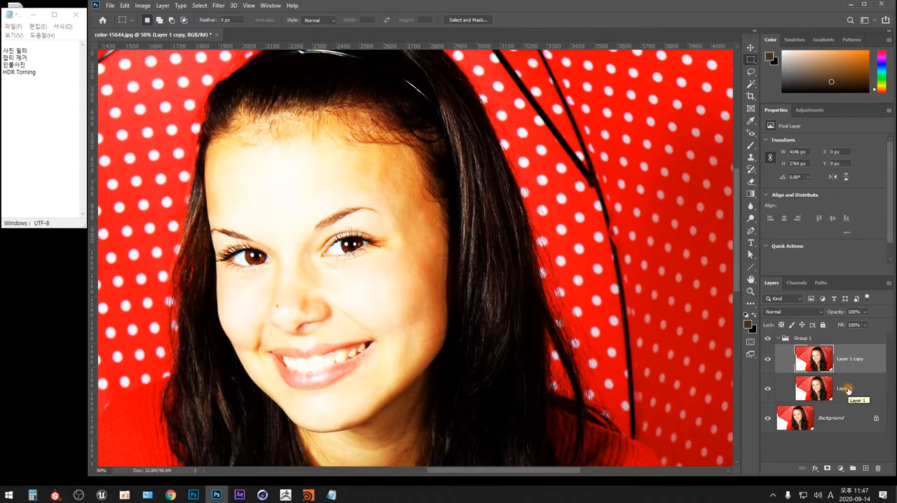
pyautogui.click(848, 391)
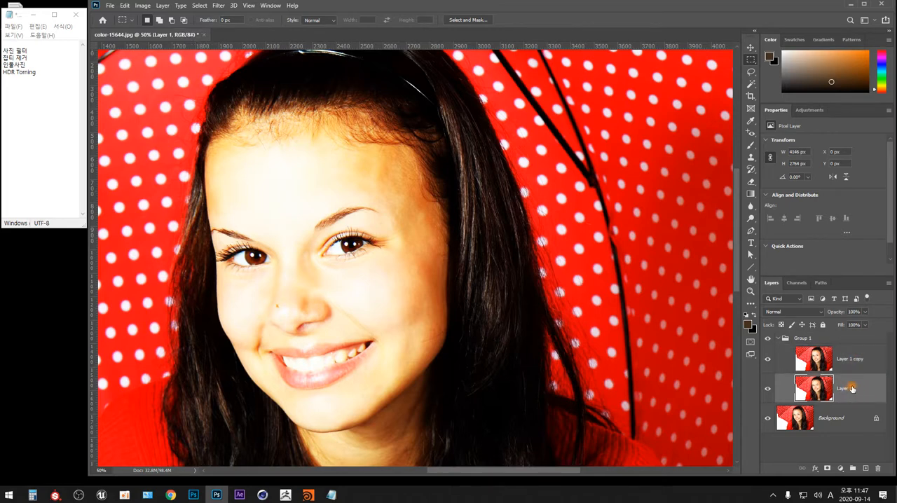
pyautogui.doubleClick(847, 388)
pyautogui.write('normal')
pyautogui.press('Return')
pyautogui.doubleClick(804, 339)
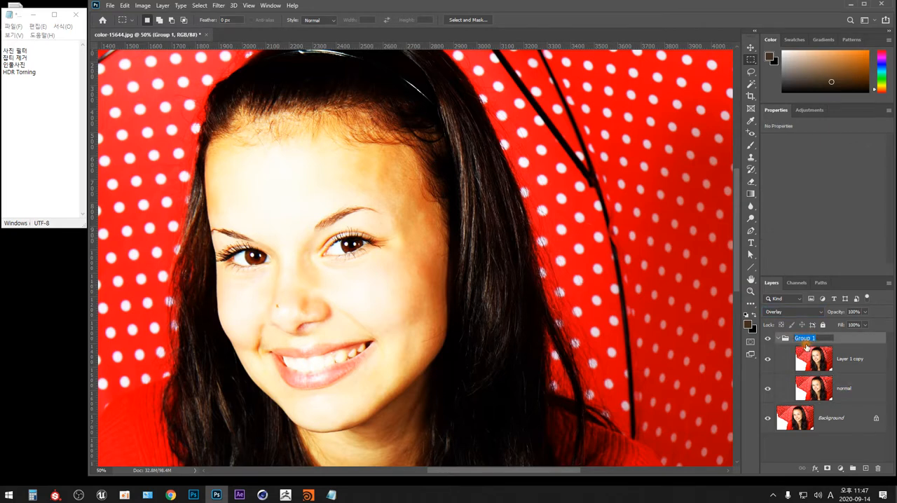
pyautogui.write('Overlay')
pyautogui.press('Return')
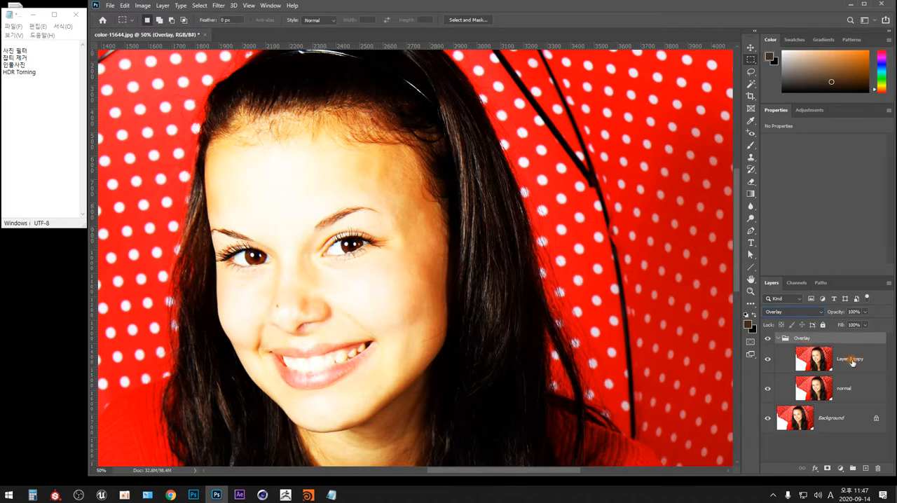
# Step: Rename Layer 1 copy as Vivid, set its blend mode to Vivid Light, and check it hidden and shown
pyautogui.click(850, 360)
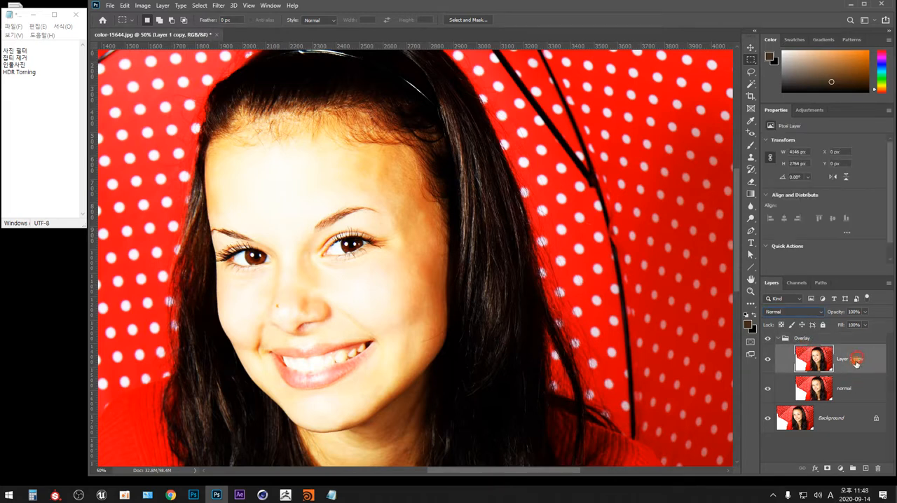
pyautogui.doubleClick(855, 360)
pyautogui.write('Vivid')
pyautogui.press('Return')
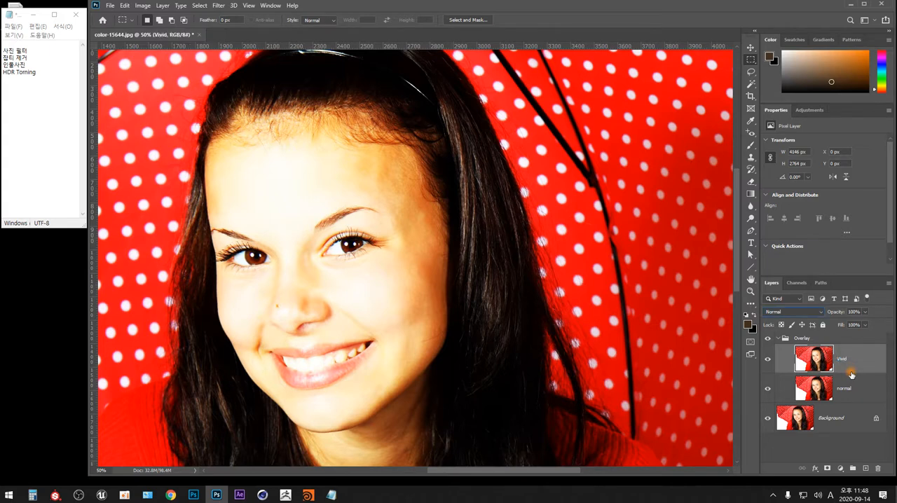
pyautogui.click(820, 311)
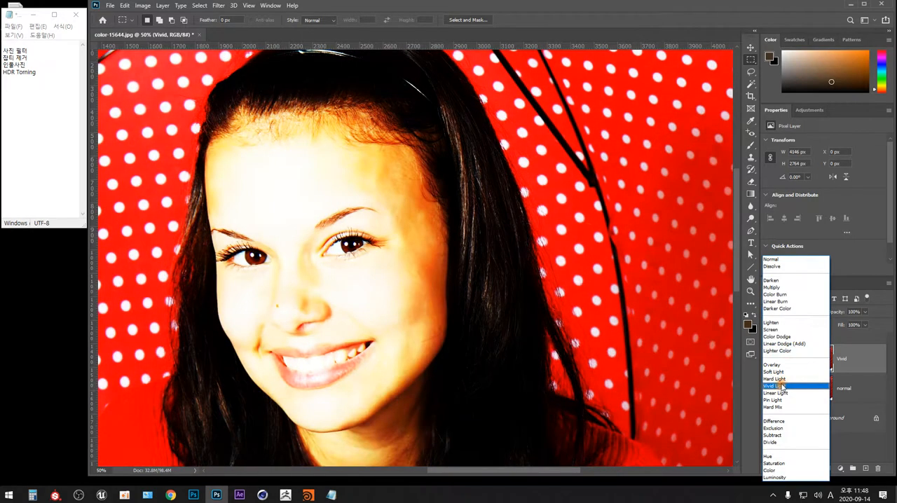
pyautogui.click(776, 386)
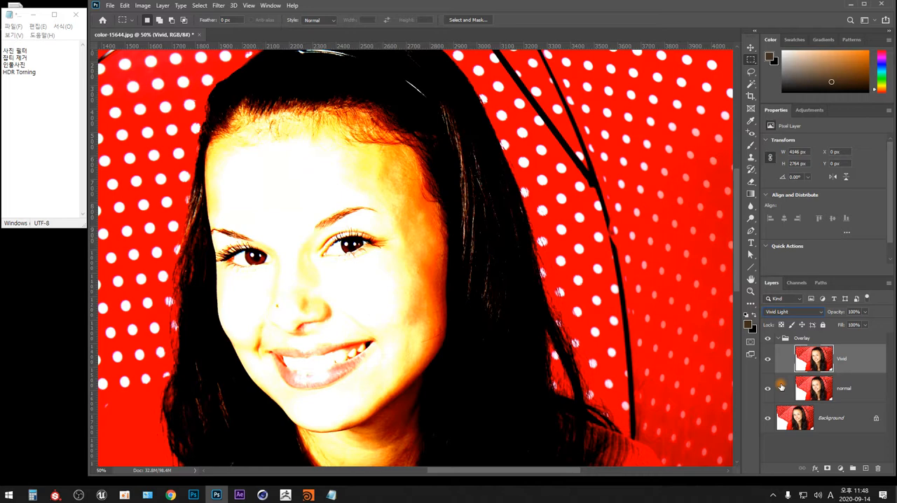
pyautogui.click(768, 359)
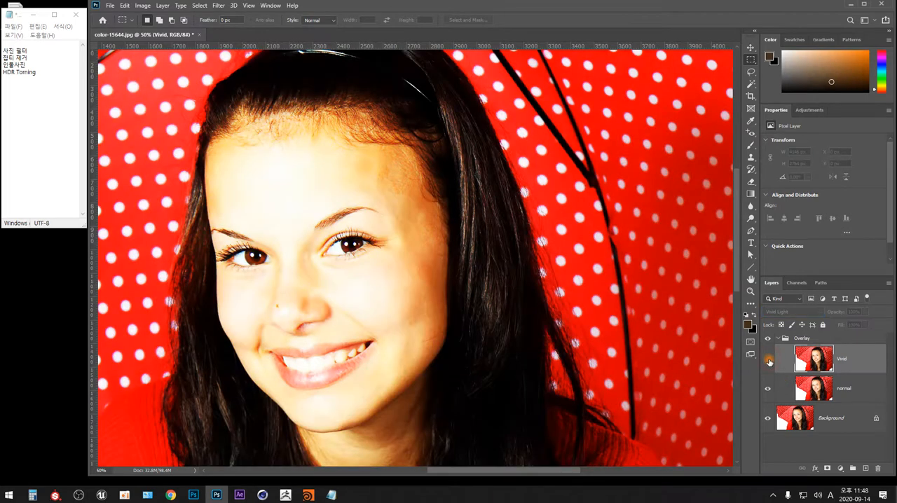
pyautogui.click(768, 360)
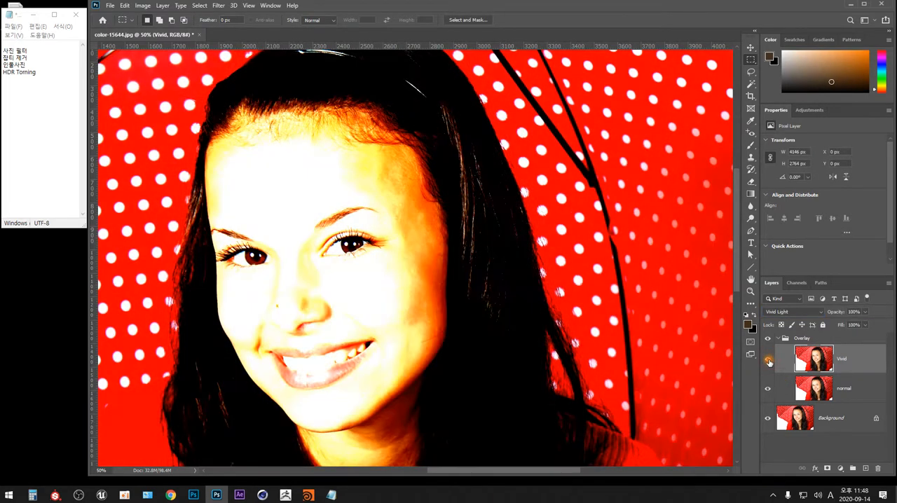
# Step: Invert the colors of the Vivid layer in the Overlay group
pyautogui.click(846, 358)
pyautogui.hotkey('ctrl', 'i')
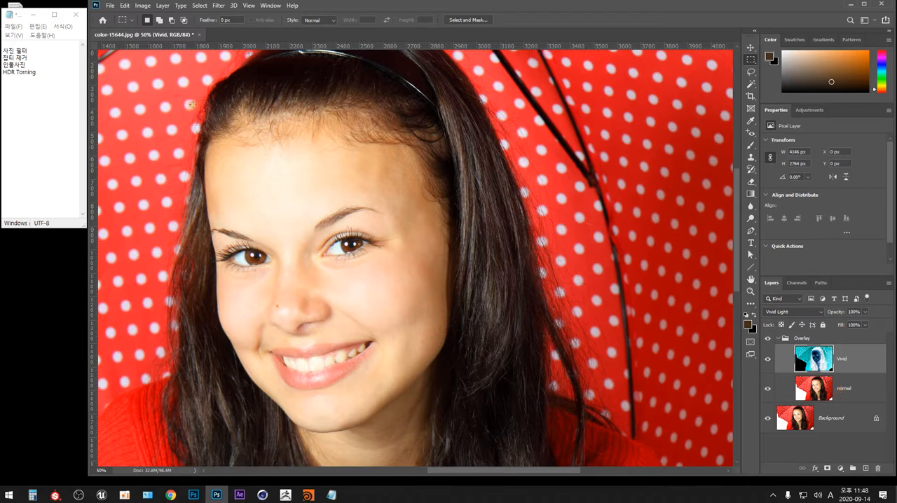
pyautogui.click(143, 6)
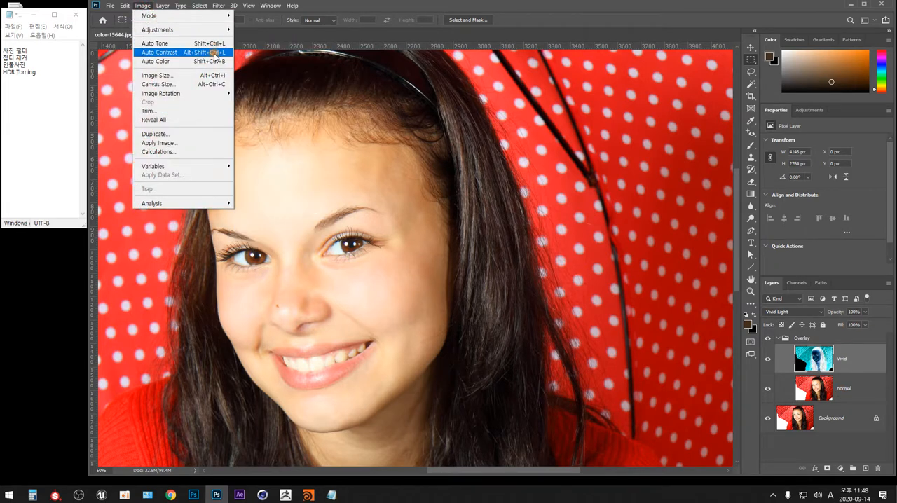
pyautogui.moveTo(226, 33)
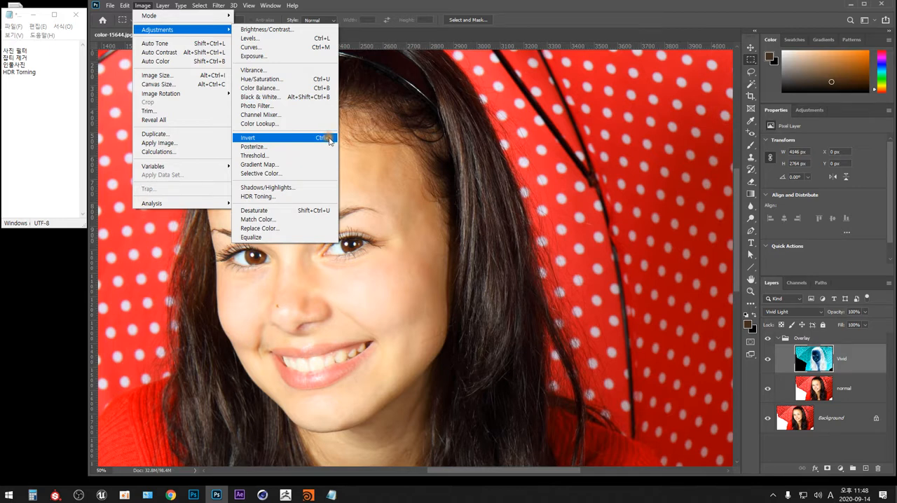
pyautogui.click(402, 36)
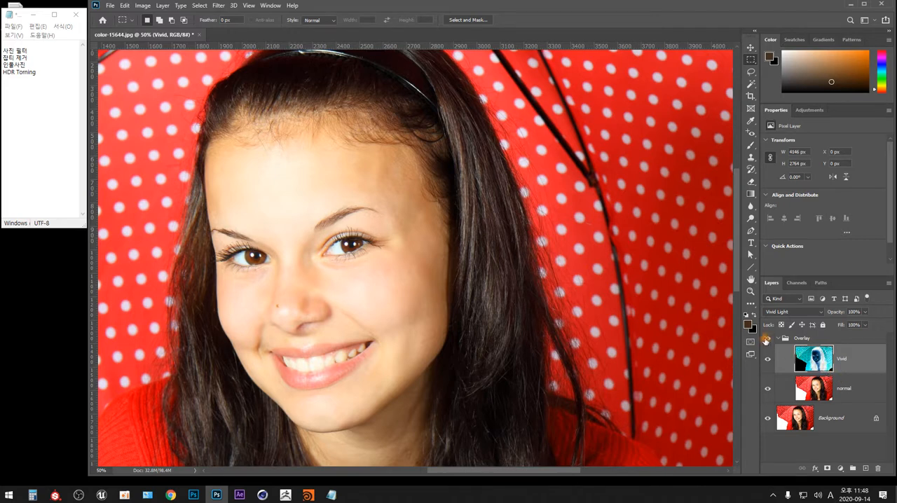
# Step: Compare the portrait with the Overlay group hidden and shown, and select the Background layer
pyautogui.click(766, 340)
pyautogui.click(766, 339)
pyautogui.click(838, 418)
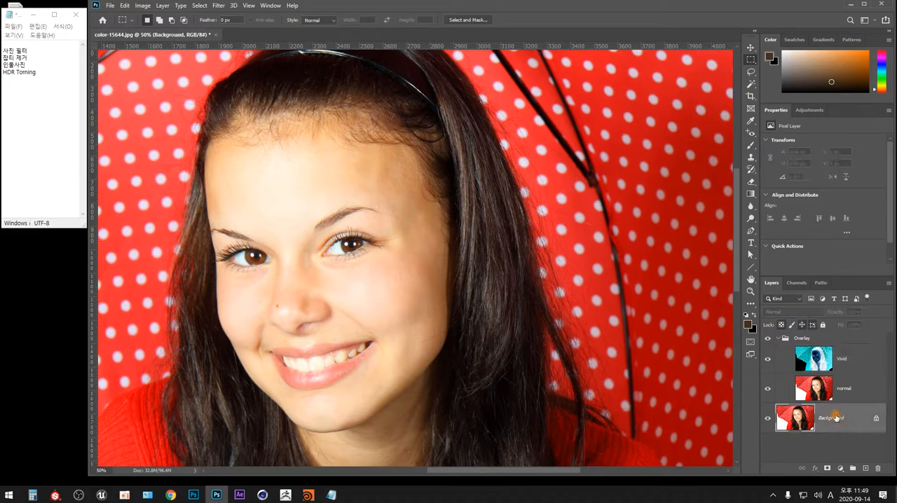
# Step: Compare the portrait with the Vivid layer hidden and shown, and select the Vivid layer
pyautogui.click(850, 389)
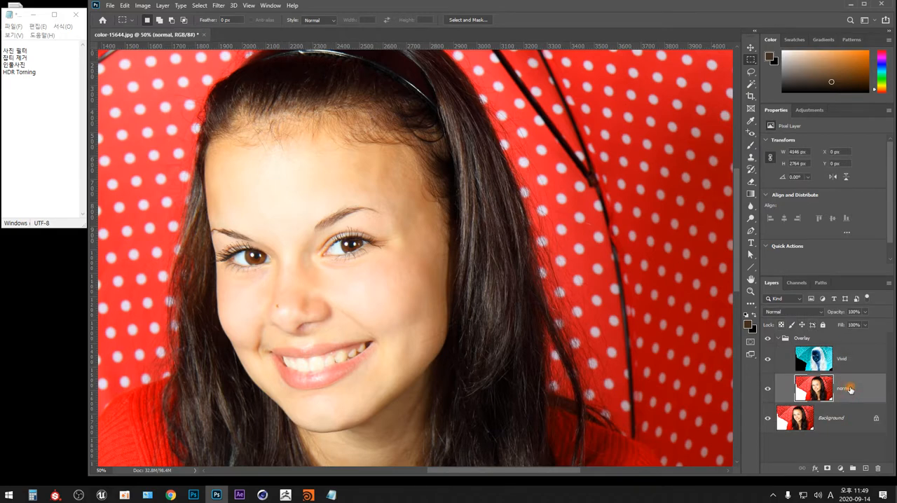
pyautogui.click(768, 359)
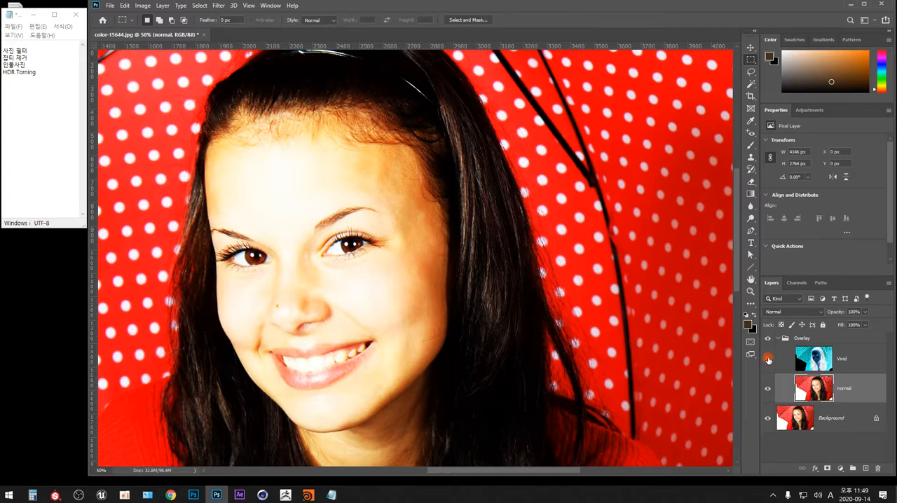
pyautogui.click(768, 360)
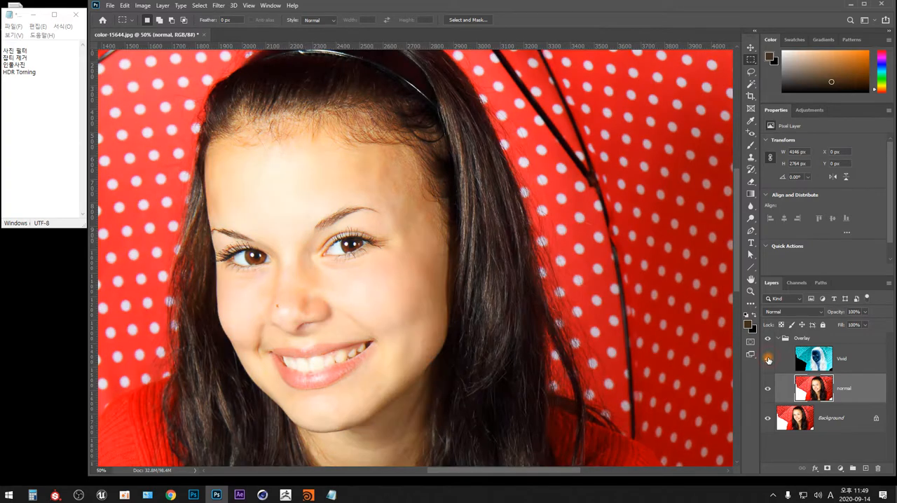
pyautogui.click(854, 359)
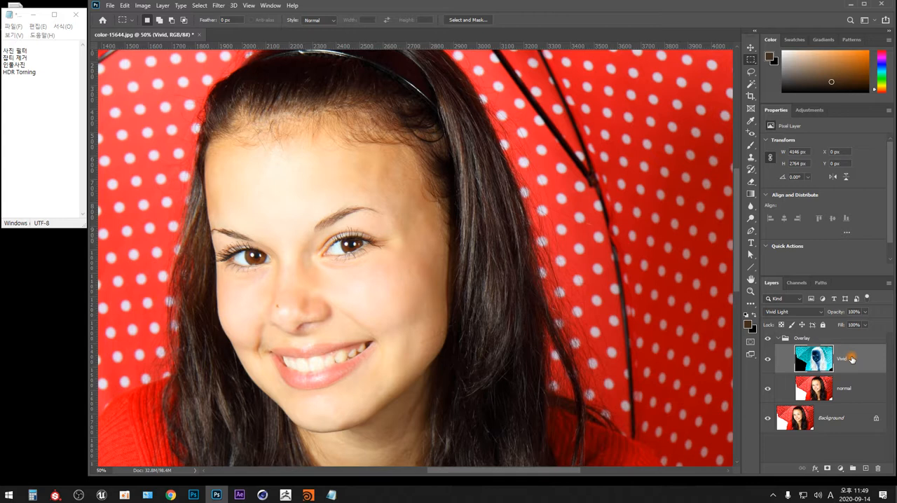
# Step: Try a Gaussian Blur with a radius of 4.7 pixels on the Vivid layer, comparing the preview off and on
pyautogui.moveTo(315, 224); pyautogui.dragTo(281, 185)
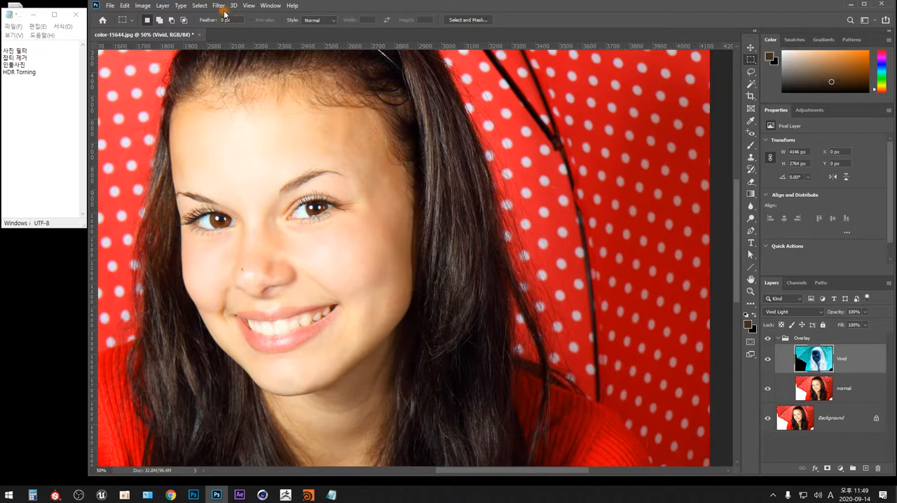
pyautogui.click(219, 6)
pyautogui.moveTo(317, 114)
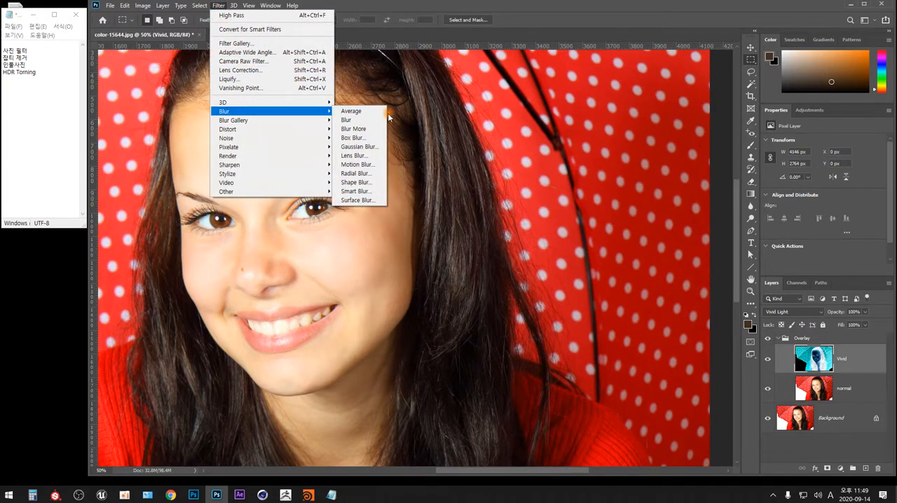
pyautogui.click(375, 148)
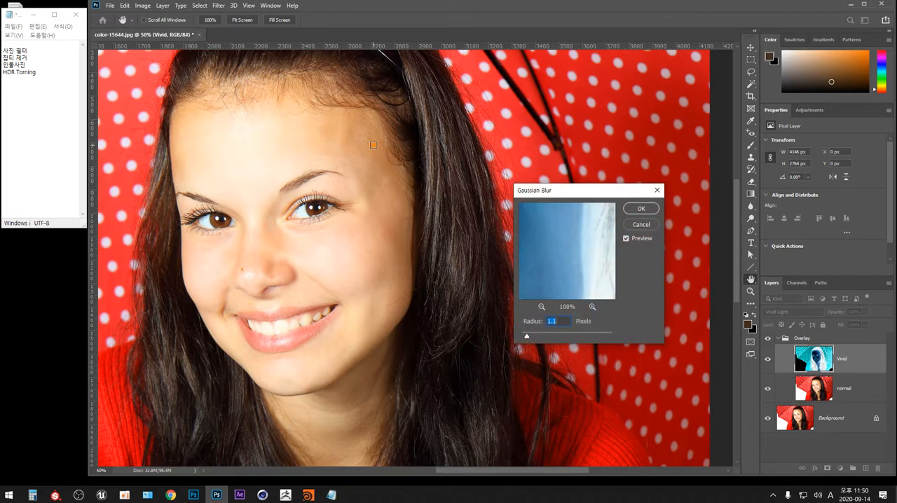
pyautogui.moveTo(593, 190); pyautogui.dragTo(543, 115)
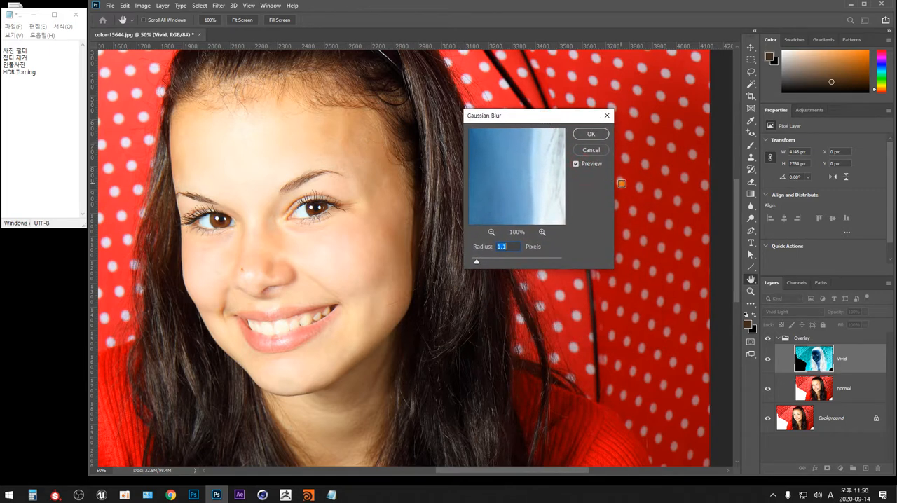
pyautogui.moveTo(476, 261); pyautogui.dragTo(487, 262)
pyautogui.click(576, 164)
pyautogui.click(576, 164)
pyautogui.click(576, 164)
pyautogui.click(576, 164)
pyautogui.moveTo(489, 261); pyautogui.dragTo(496, 263)
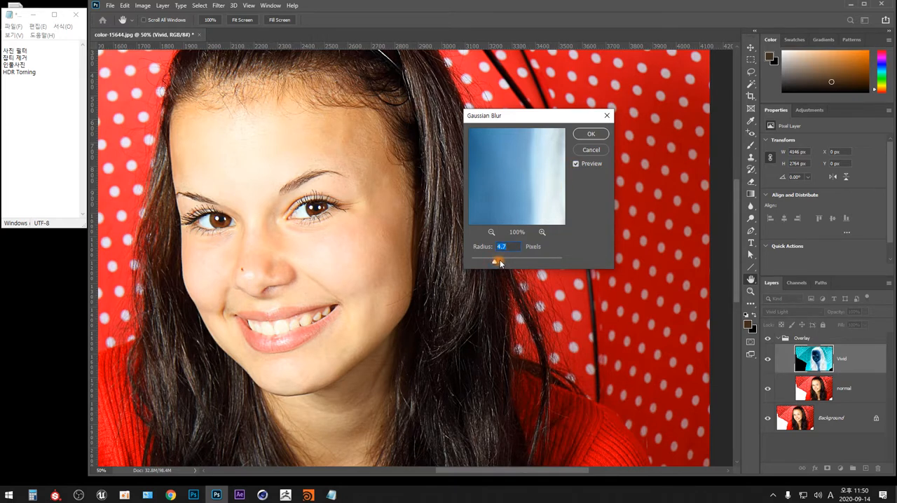
# Step: Try Gaussian Blur radii of 6.8, 52.4 and 5.2 pixels on the Vivid layer, and cancel the filter
pyautogui.click(501, 262)
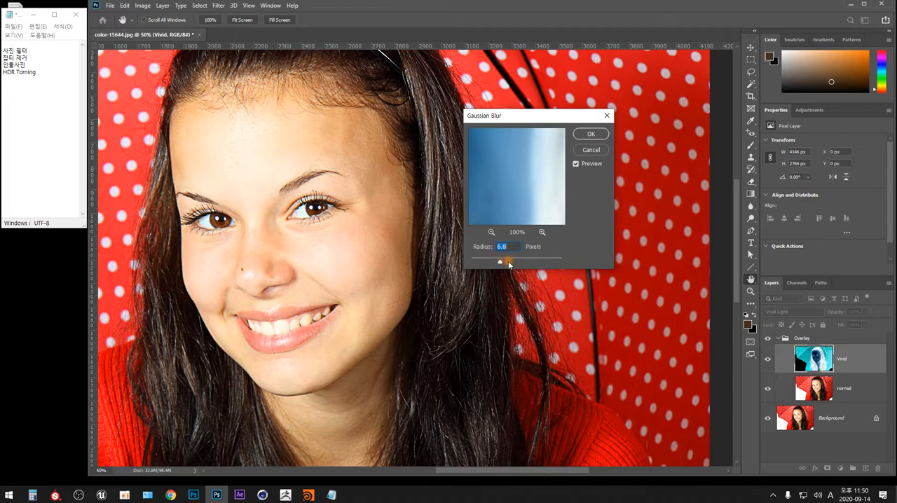
pyautogui.click(514, 262)
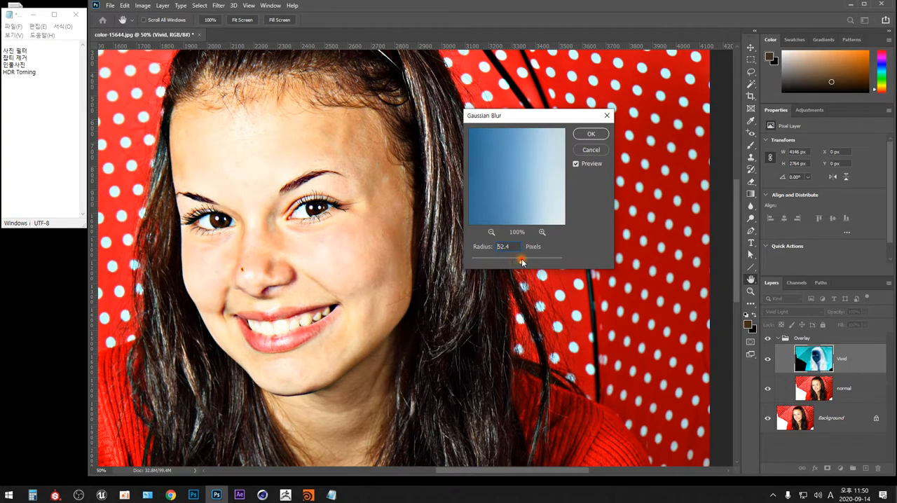
pyautogui.moveTo(515, 262); pyautogui.dragTo(521, 262)
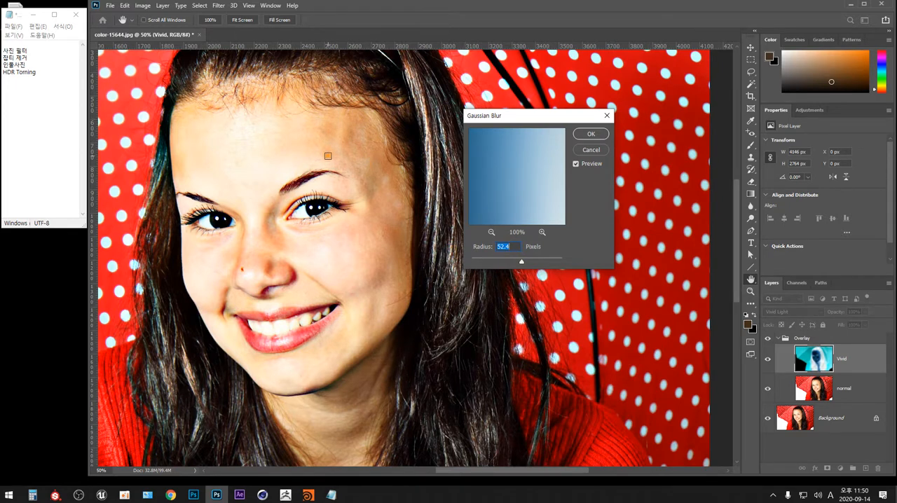
pyautogui.moveTo(521, 261); pyautogui.dragTo(497, 264)
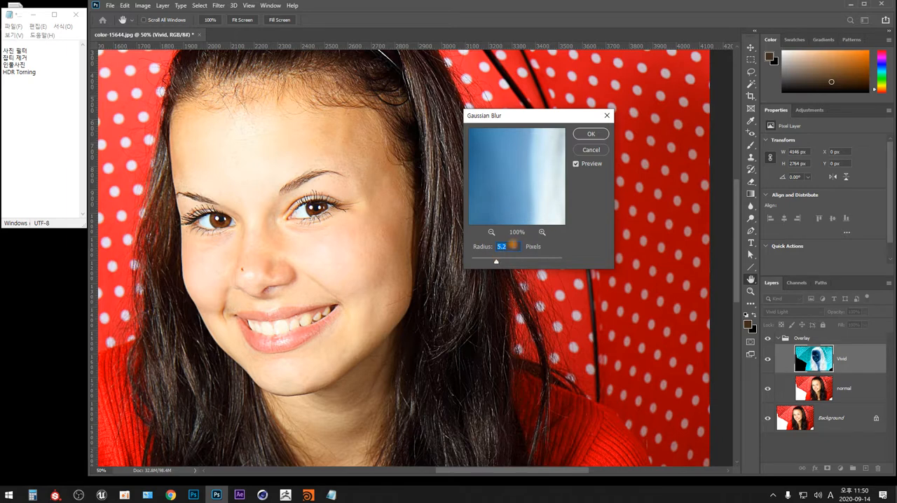
pyautogui.click(576, 163)
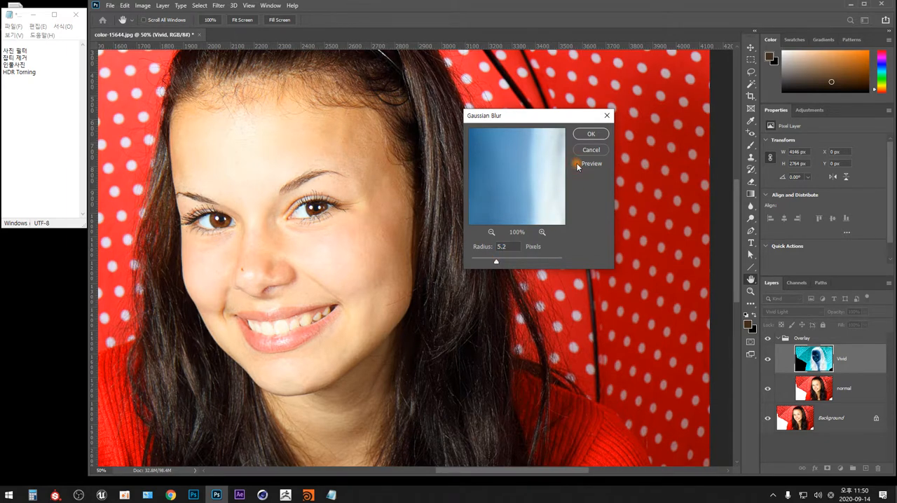
pyautogui.click(576, 163)
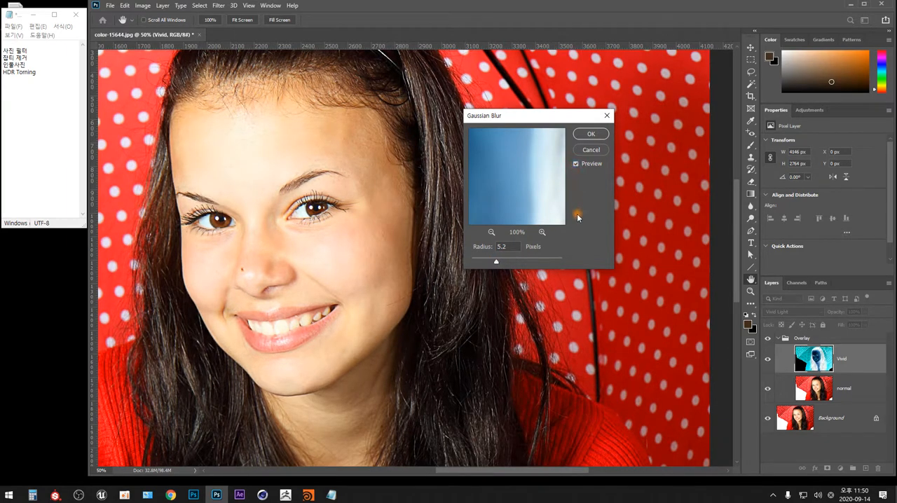
pyautogui.moveTo(499, 262); pyautogui.dragTo(495, 264)
pyautogui.click(593, 149)
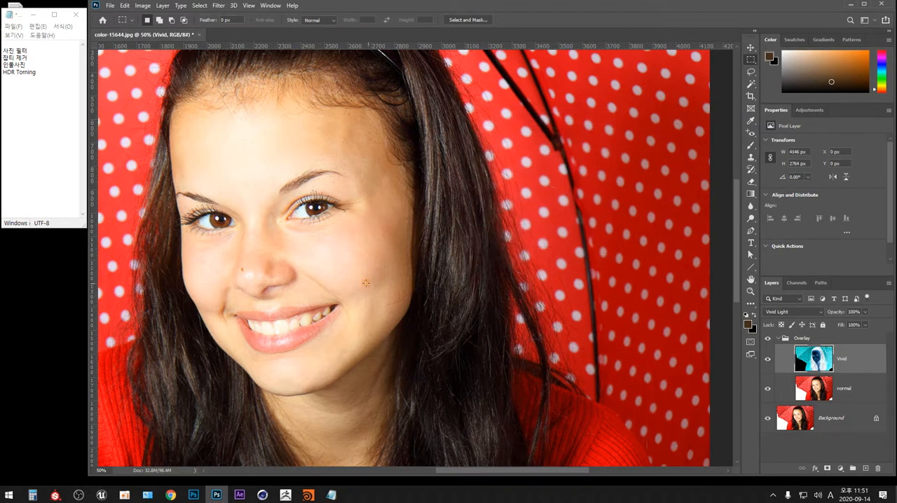
# Step: Try a Surface Blur on the Vivid layer with radius 5 pixels and threshold 24 levels, comparing the preview off and on
pyautogui.click(219, 5)
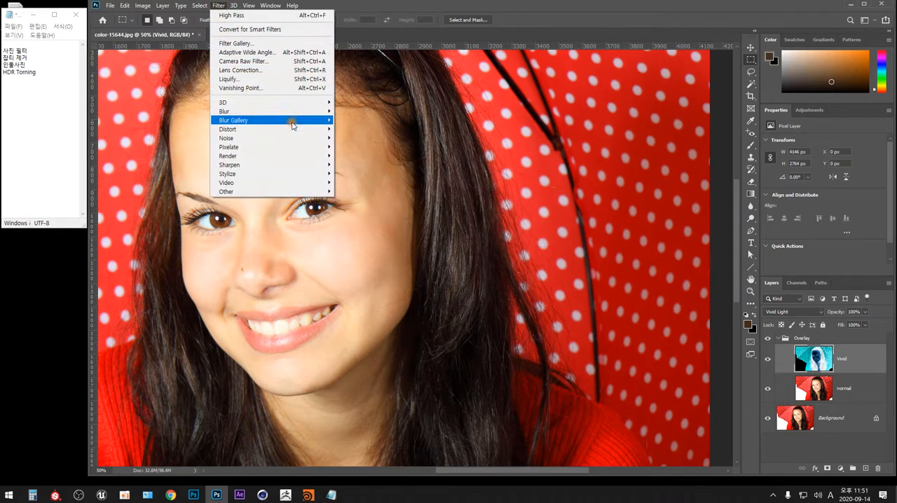
pyautogui.moveTo(321, 114)
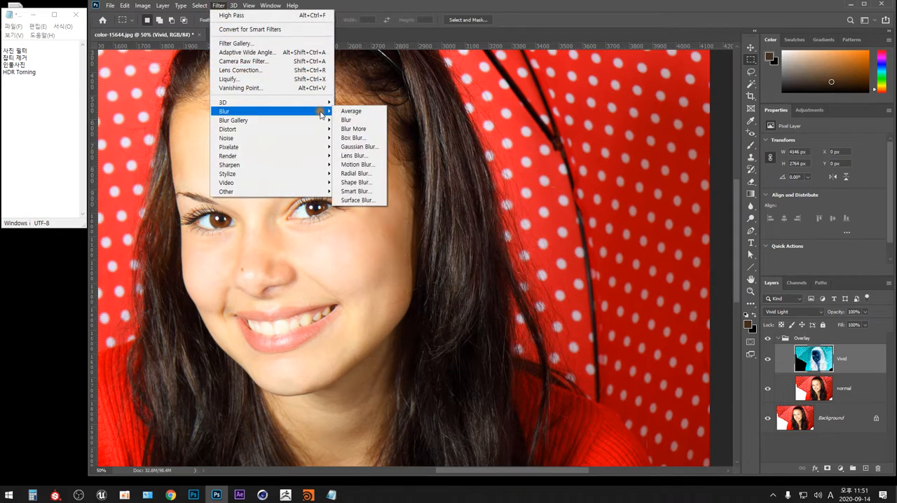
pyautogui.click(373, 201)
pyautogui.moveTo(459, 93); pyautogui.dragTo(565, 92)
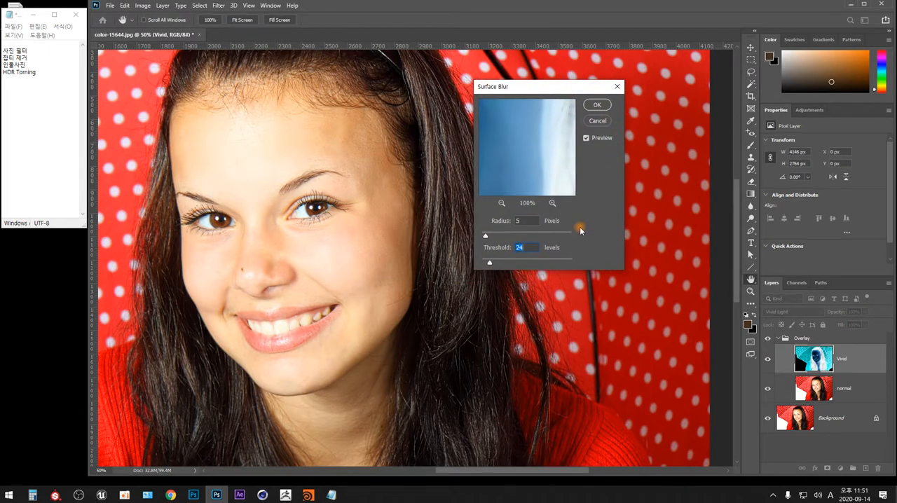
pyautogui.click(587, 139)
pyautogui.click(587, 138)
pyautogui.click(588, 139)
pyautogui.click(598, 109)
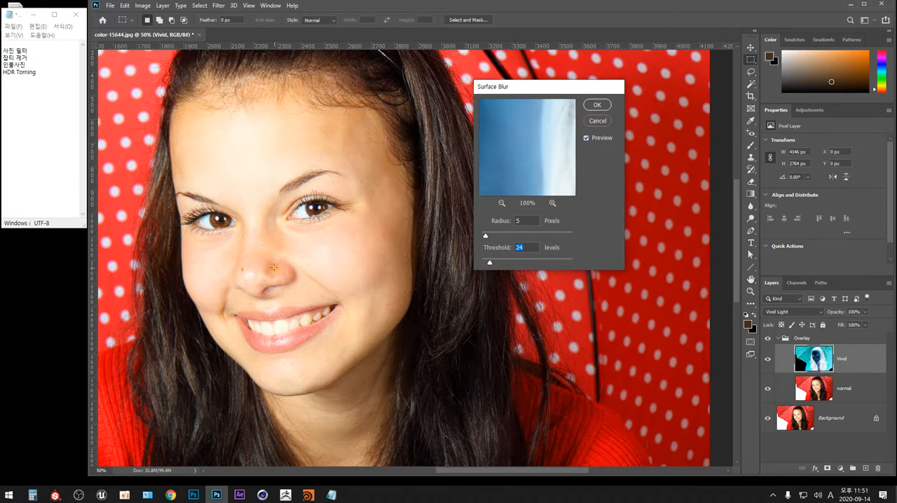
# Step: Apply a Gaussian Blur with a radius of 4.7 pixels to the Vivid layer
pyautogui.click(219, 6)
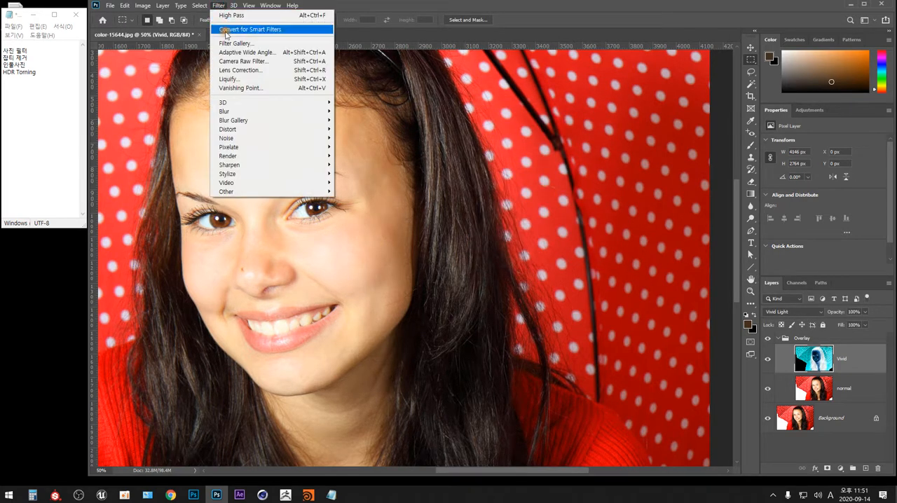
pyautogui.moveTo(318, 114)
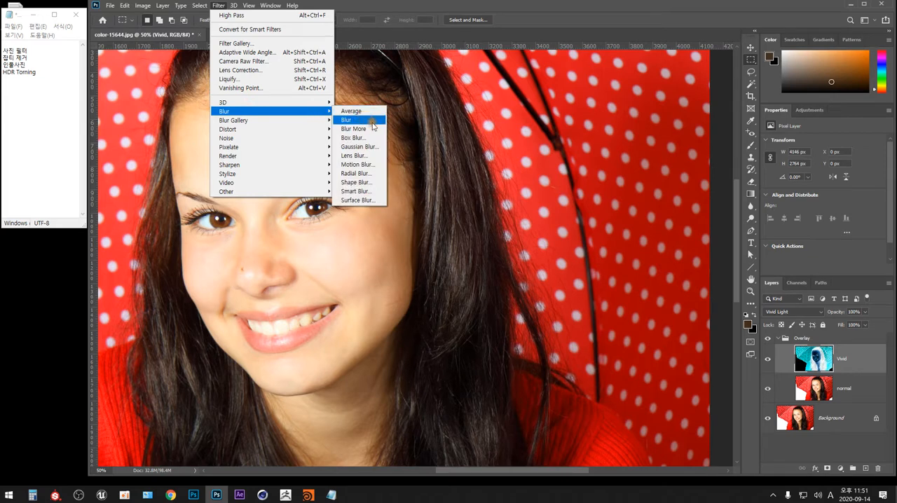
pyautogui.click(372, 147)
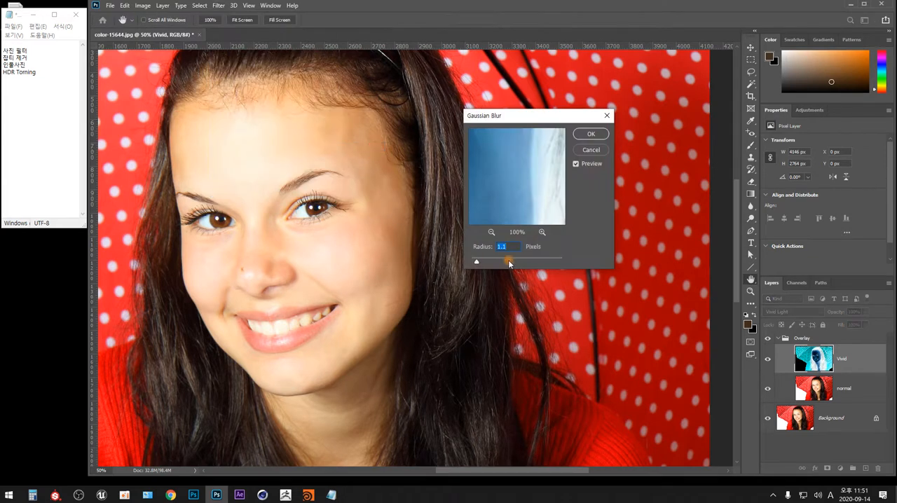
pyautogui.moveTo(477, 262); pyautogui.dragTo(488, 263)
pyautogui.moveTo(487, 262); pyautogui.dragTo(494, 263)
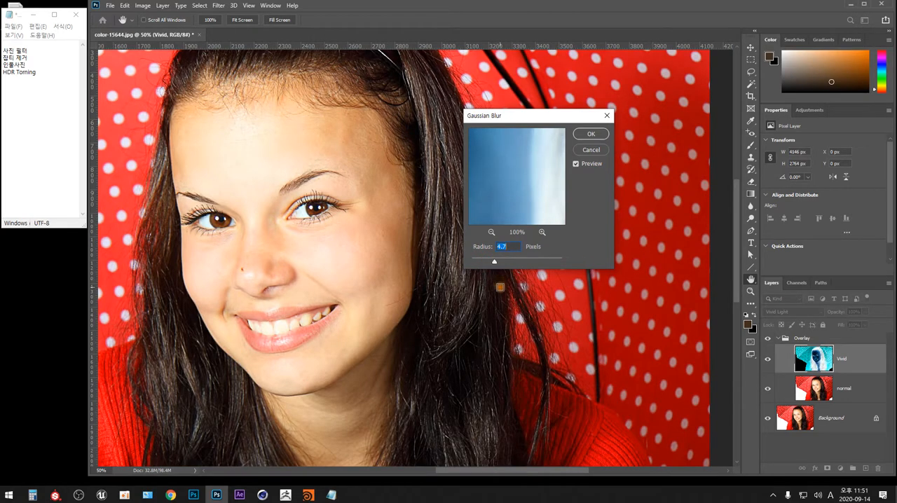
pyautogui.click(591, 133)
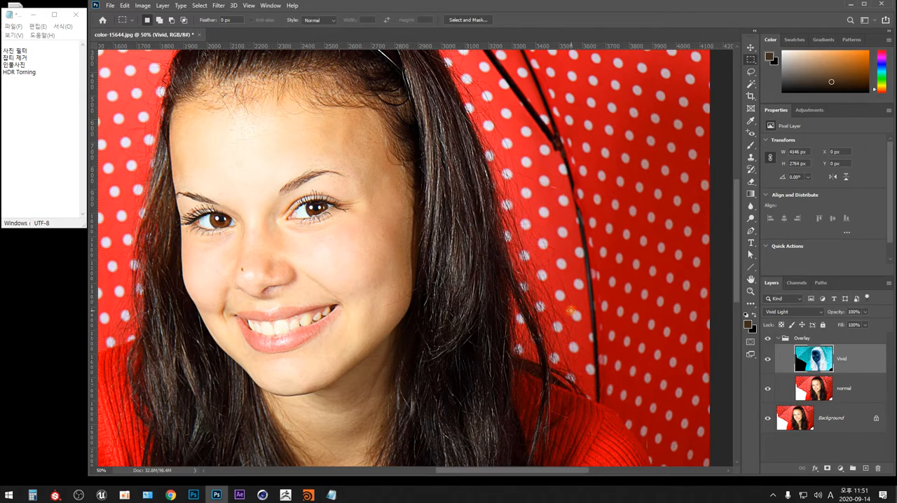
# Step: Compare the portrait with the Overlay group hidden and shown
pyautogui.click(804, 338)
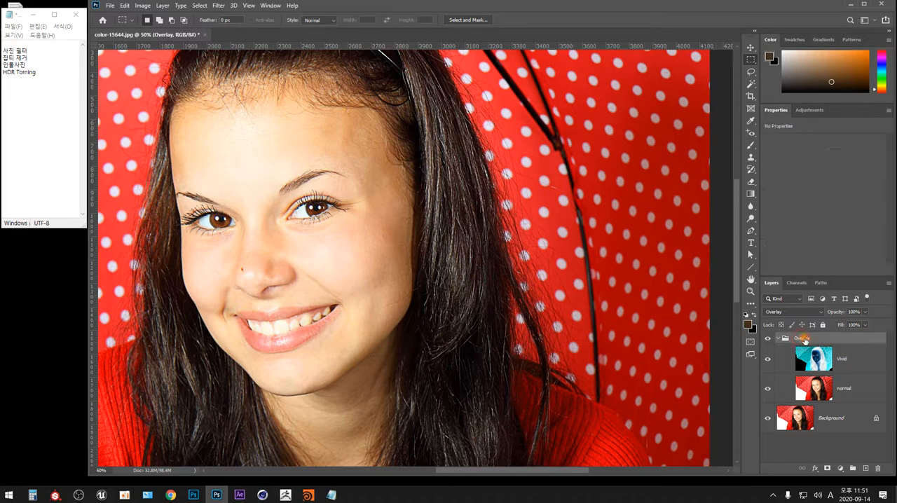
pyautogui.click(768, 339)
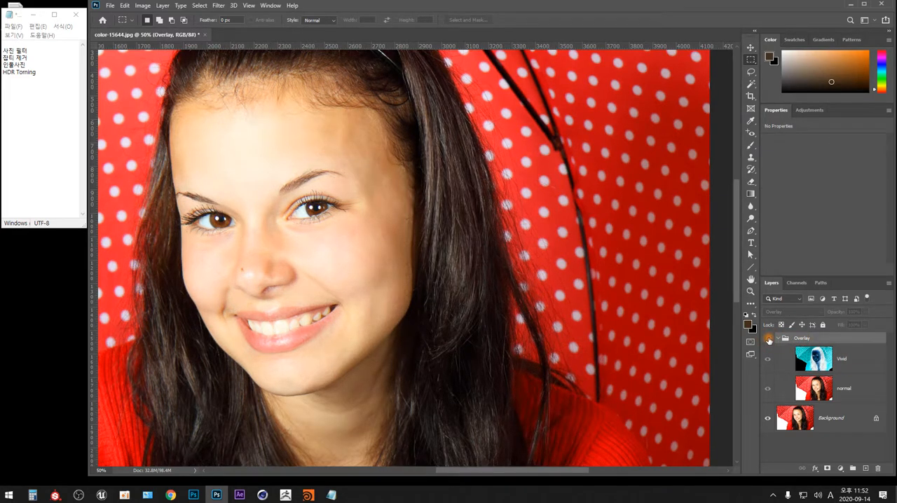
pyautogui.click(768, 339)
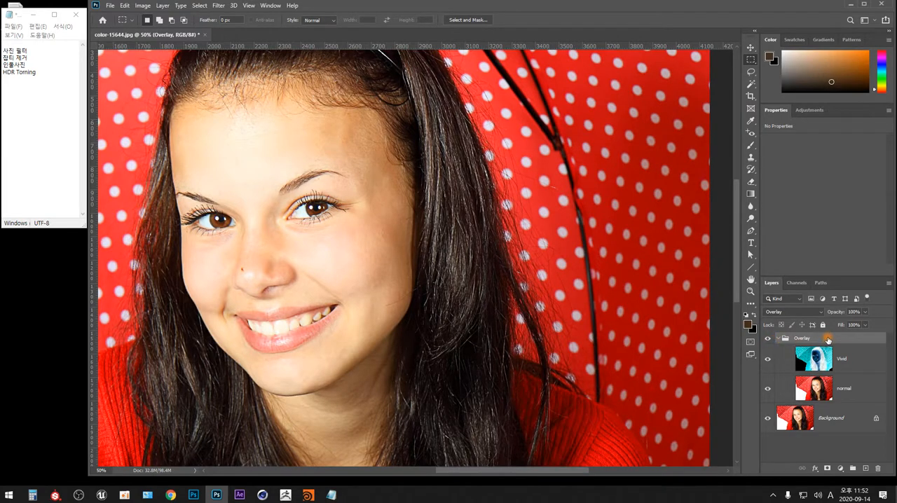
# Step: Duplicate the Background layer and group the copy together with the Overlay group
pyautogui.keyDown('ctrl'); pyautogui.click(833, 414); pyautogui.keyUp('ctrl')
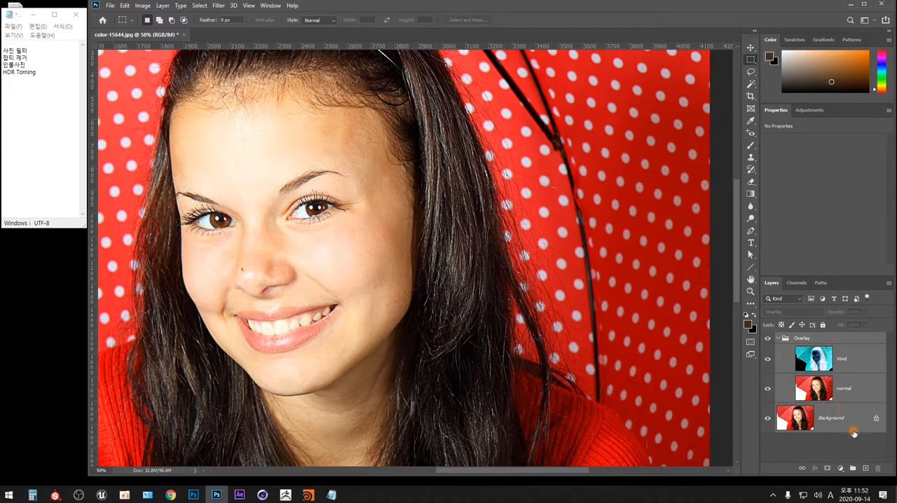
pyautogui.click(834, 419)
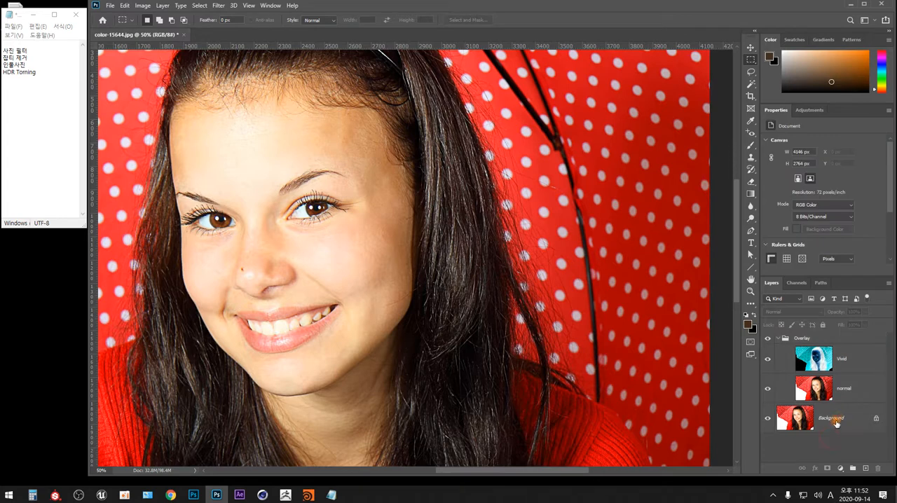
pyautogui.hotkey('ctrl', 'j')
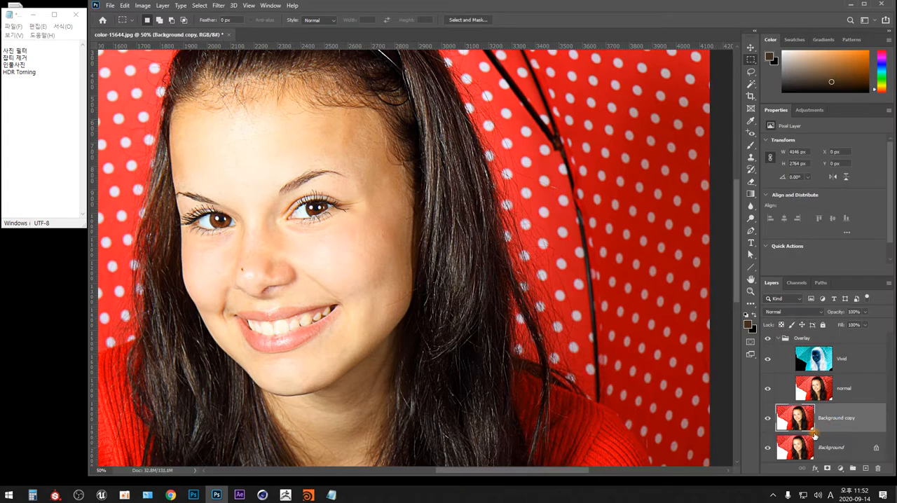
pyautogui.click(826, 340)
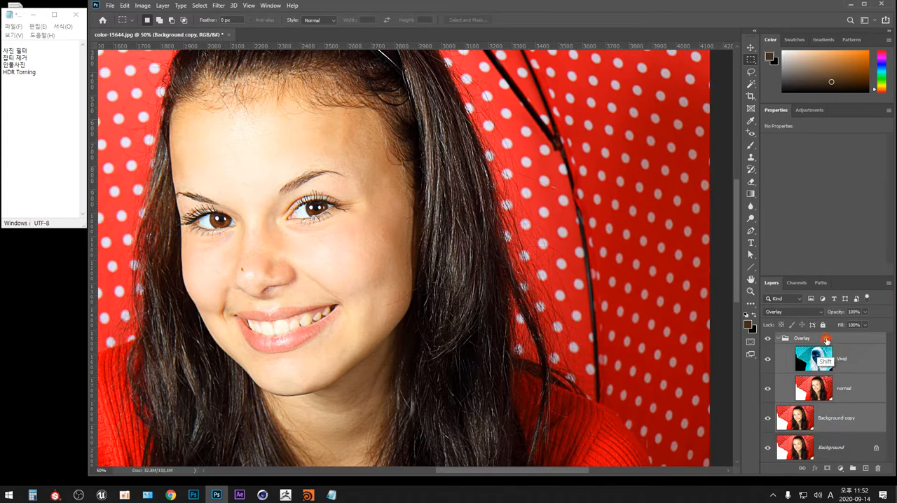
pyautogui.hotkey('ctrl', 'g')
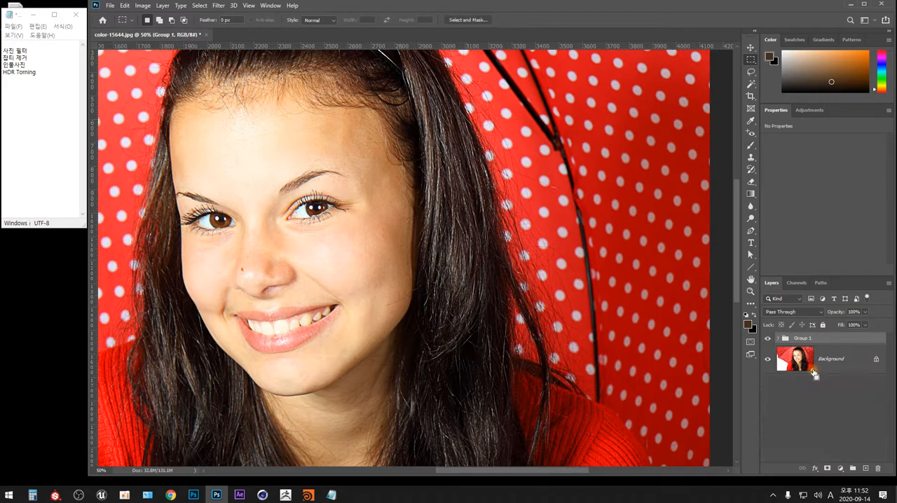
pyautogui.click(778, 338)
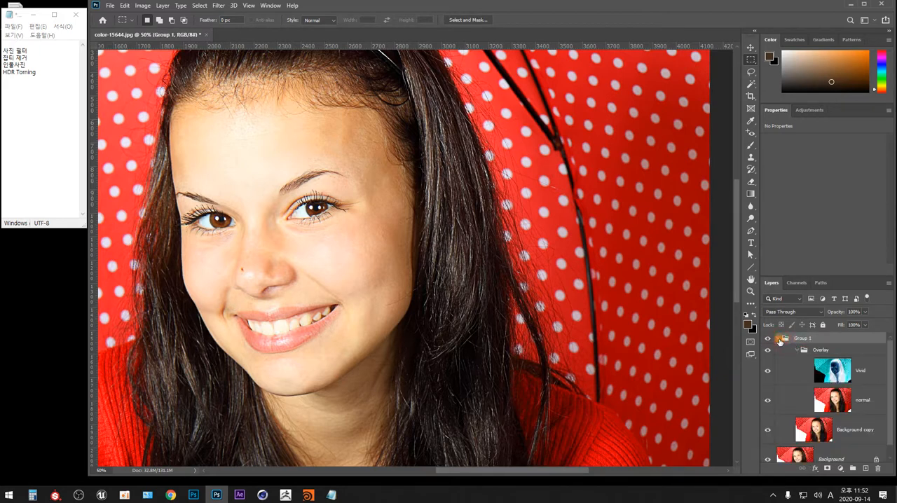
pyautogui.click(778, 339)
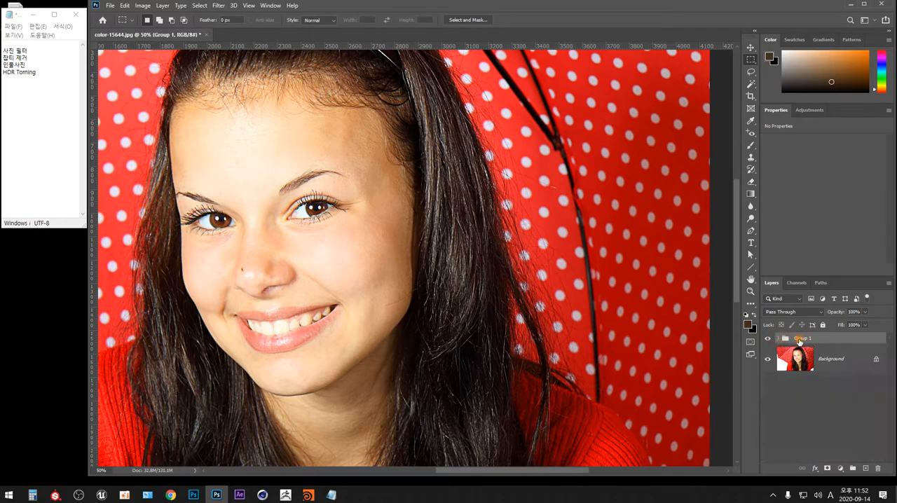
# Step: Merge Group 1 into a single layer and compare the portrait with that layer hidden and shown
pyautogui.rightClick(803, 340)
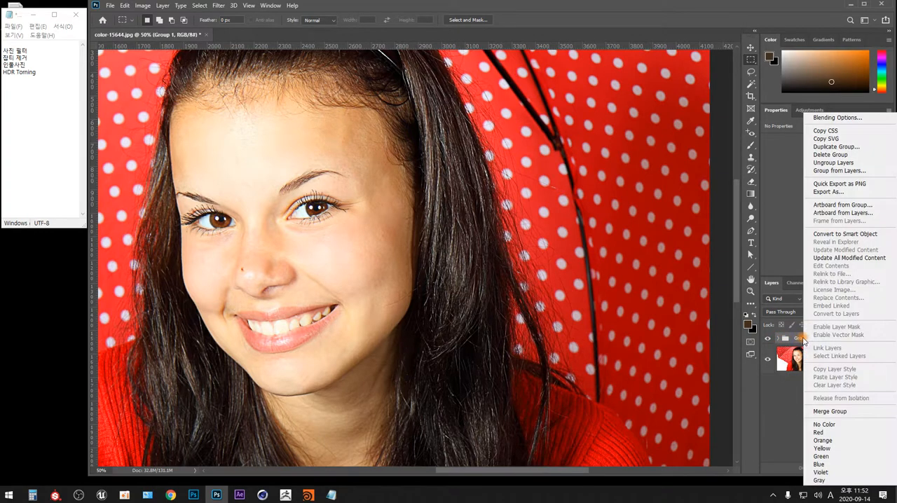
pyautogui.click(834, 411)
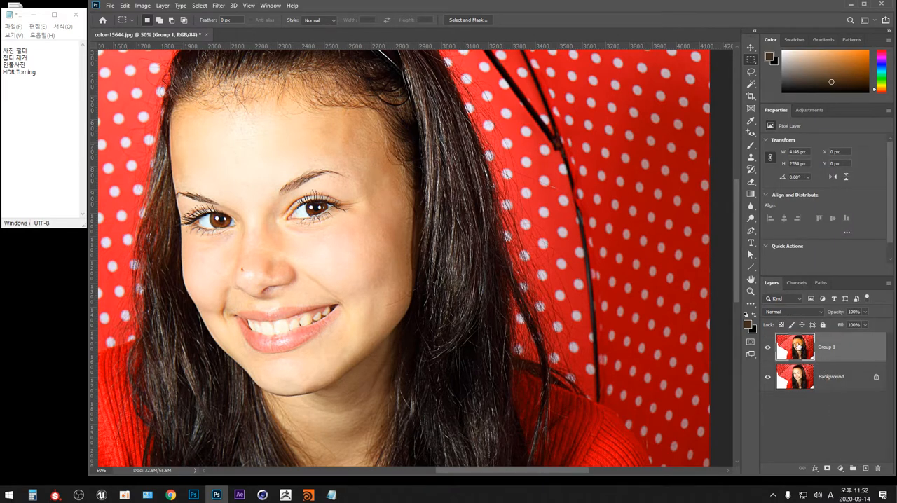
pyautogui.click(768, 348)
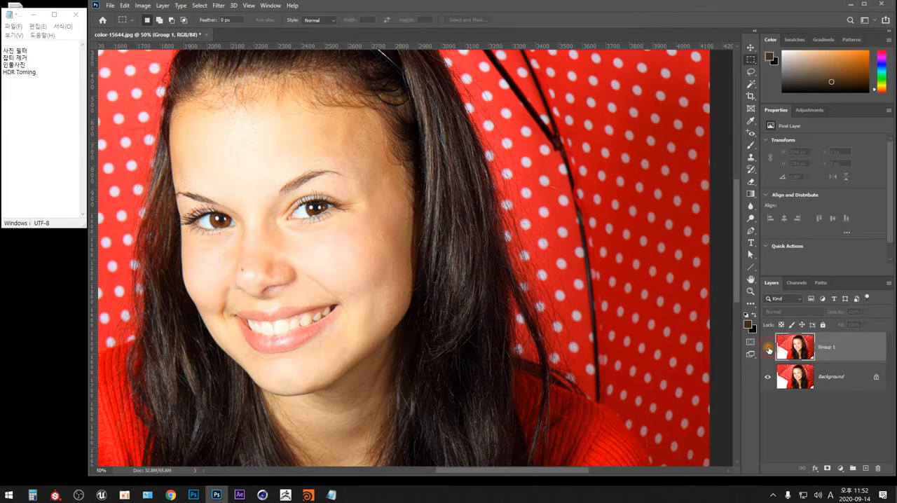
pyautogui.click(768, 348)
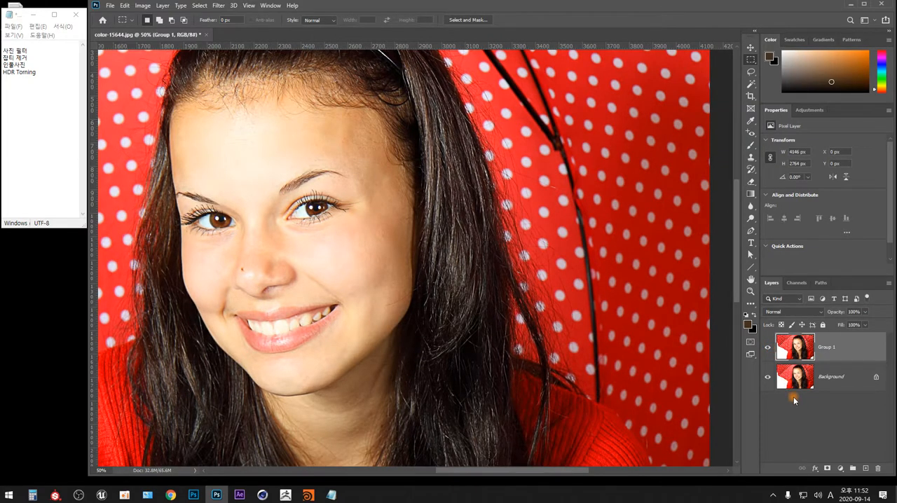
# Step: Set up a Surface Blur with radius 5 pixels and threshold 24 levels on the Group 1 layer, comparing the preview off and on
pyautogui.click(218, 6)
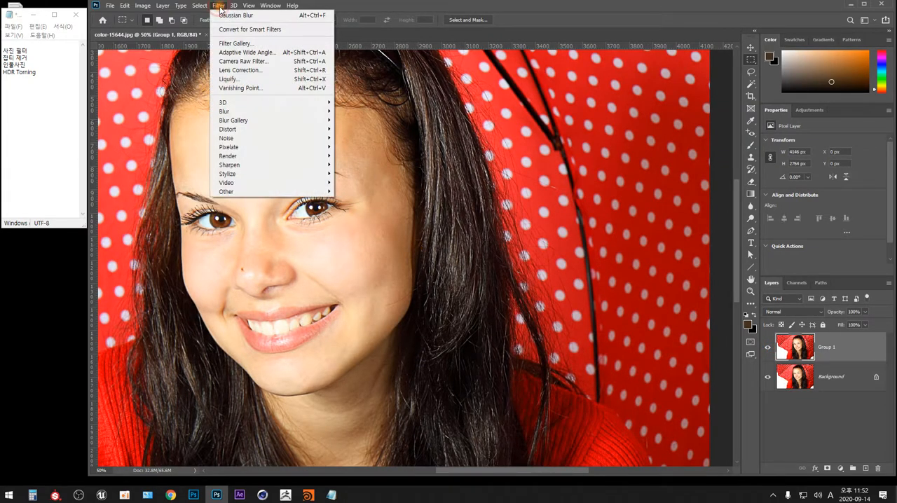
pyautogui.moveTo(317, 117)
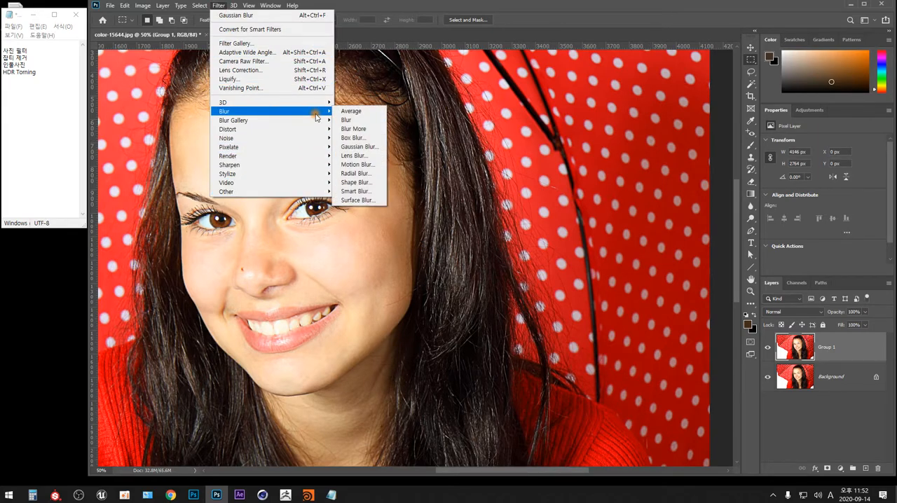
pyautogui.click(359, 200)
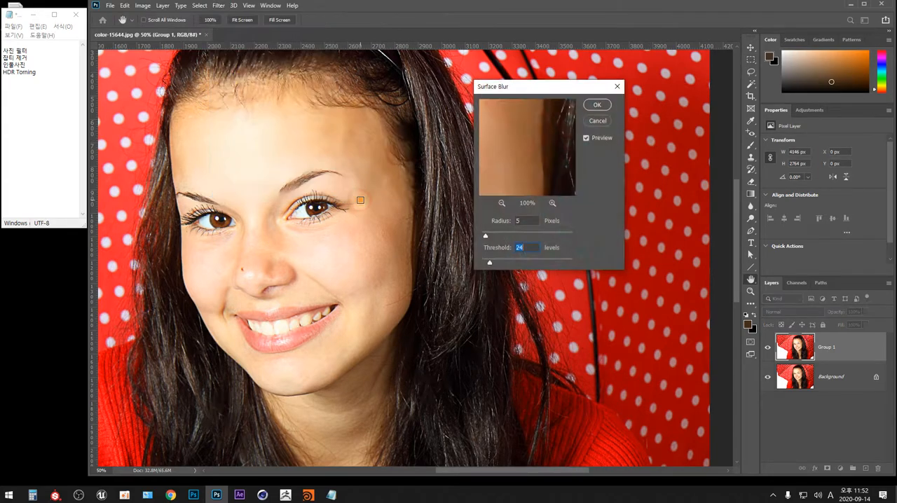
pyautogui.moveTo(551, 86); pyautogui.dragTo(556, 125)
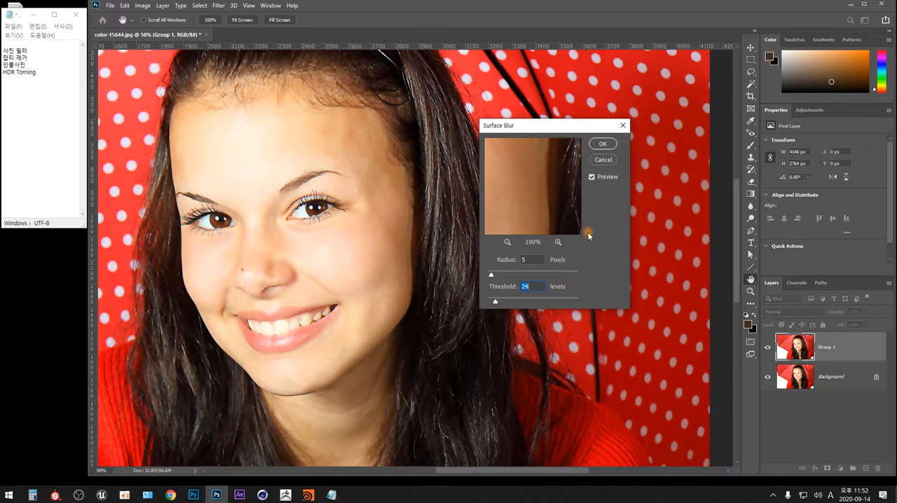
pyautogui.click(591, 178)
pyautogui.click(594, 179)
# Step: Fine-tune the Surface Blur's radius and threshold for the skin and apply it to the Group 1 layer
pyautogui.moveTo(490, 275); pyautogui.dragTo(494, 303)
pyautogui.moveTo(509, 269); pyautogui.dragTo(493, 274)
pyautogui.click(593, 177)
pyautogui.click(531, 260)
pyautogui.press('Up')
pyautogui.moveTo(493, 302); pyautogui.dragTo(495, 303)
pyautogui.click(602, 145)
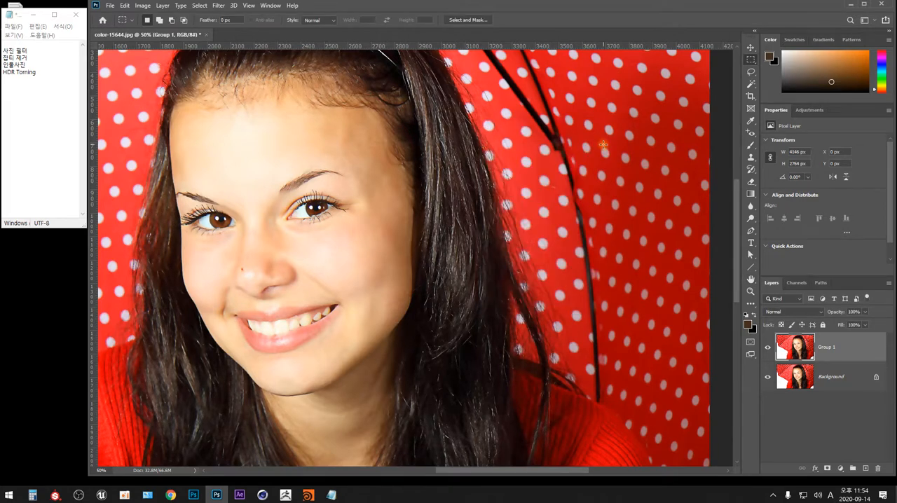
# Step: Compare the portrait with the blurred Group 1 layer hidden and shown, and close color-15644.jpg without saving
pyautogui.click(768, 348)
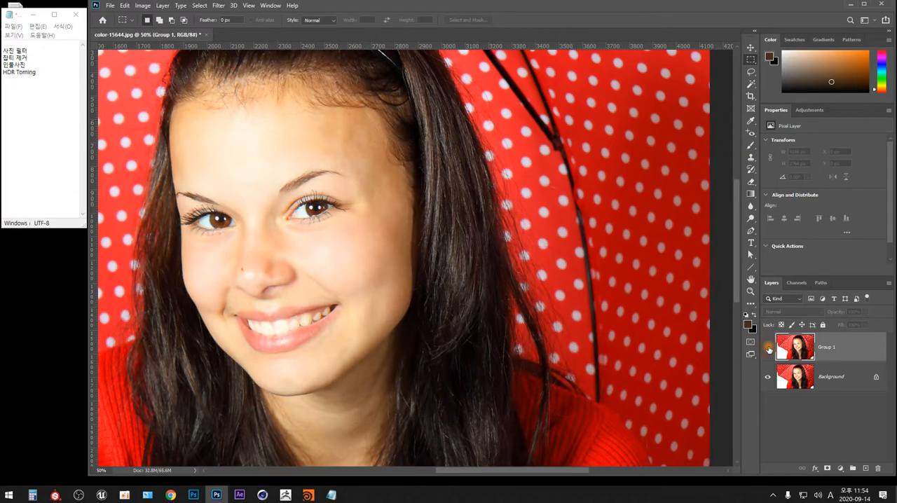
pyautogui.click(768, 349)
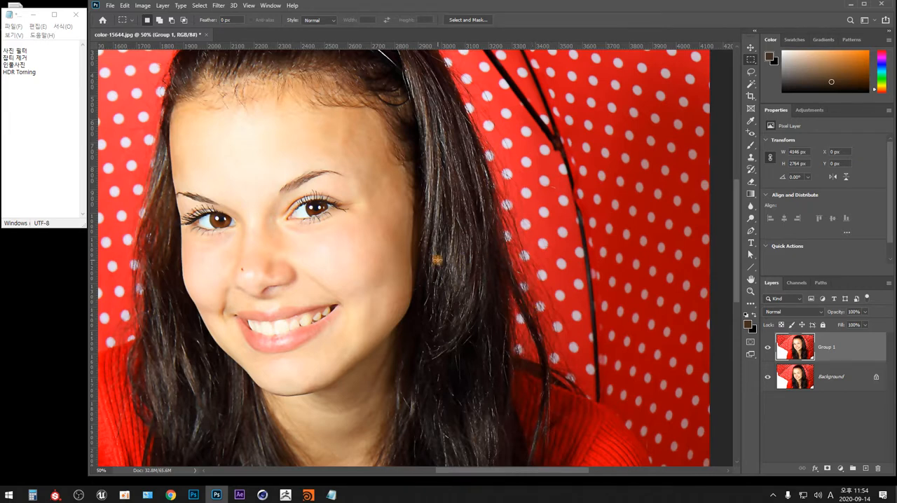
pyautogui.hotkey('ctrl', 'w')
pyautogui.click(492, 182)
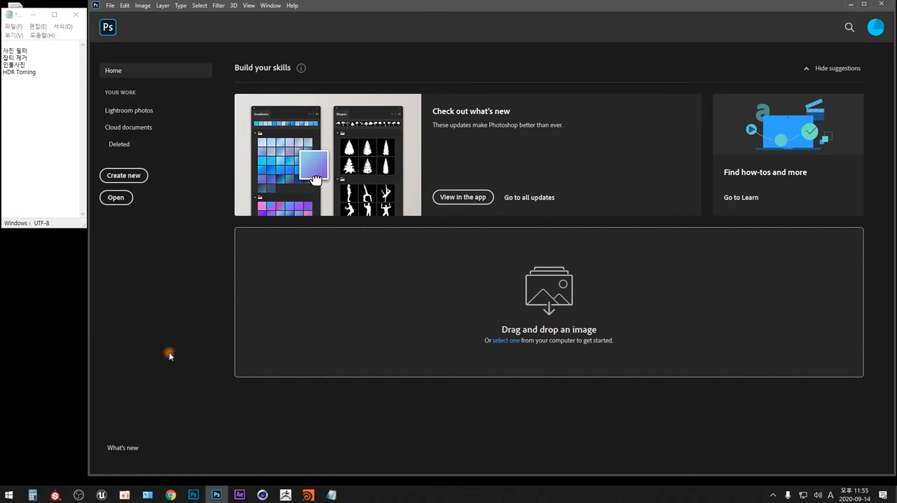
# Step: Open the photo 20180526_161809.jpg from the Downloads folder
pyautogui.click(110, 7)
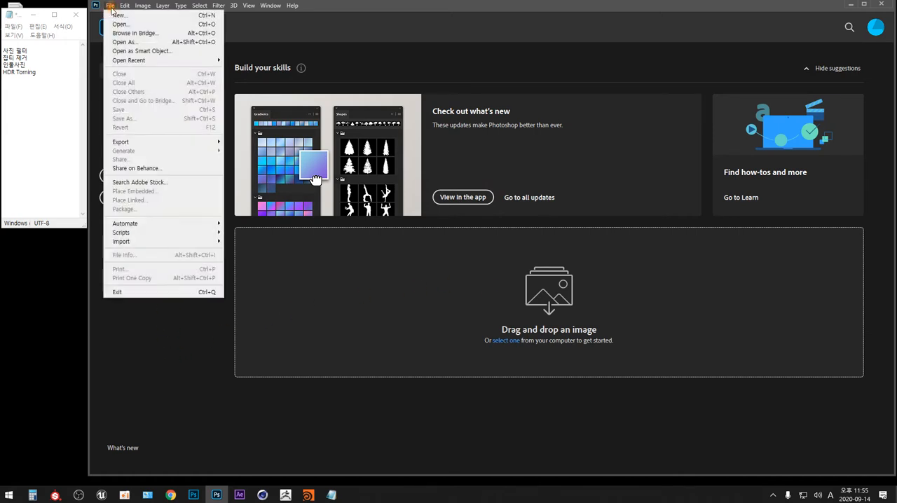
pyautogui.click(152, 28)
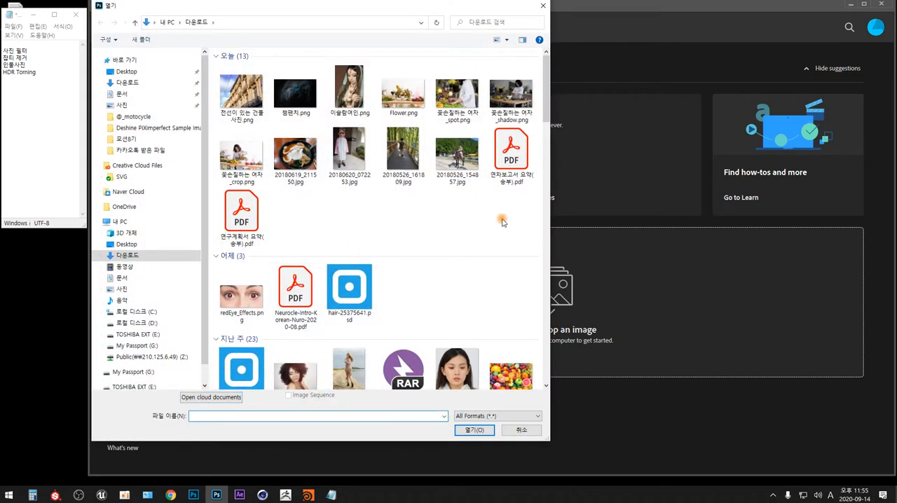
pyautogui.click(410, 184)
pyautogui.click(485, 430)
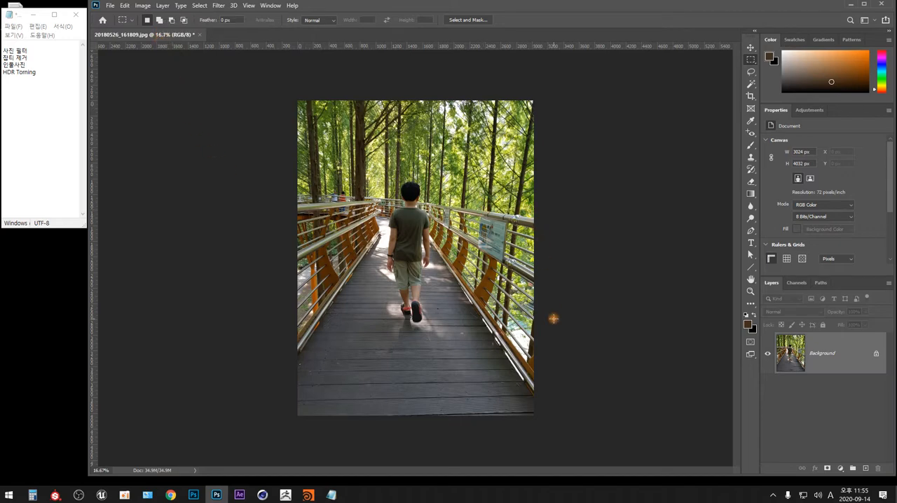
# Step: Examine the boy and the surrounding wooden walkway close up, and return to a view of the whole photo
pyautogui.hotkey('ctrl', '+')
pyautogui.hotkey('ctrl', '+')
pyautogui.hotkey('ctrl', '+')
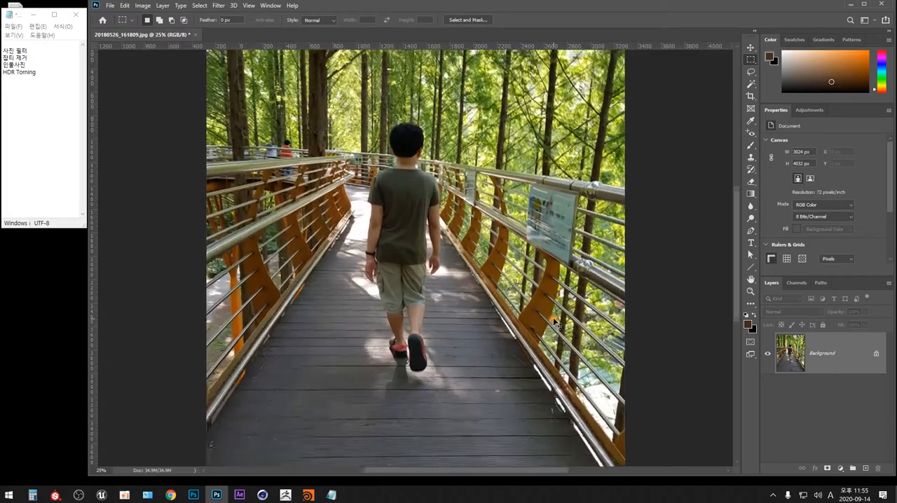
pyautogui.hotkey('ctrl', '+')
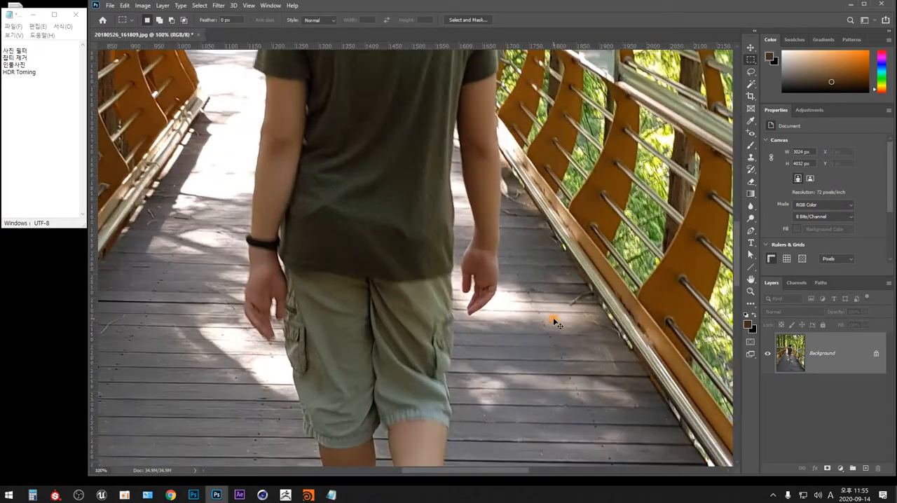
pyautogui.moveTo(553, 319); pyautogui.dragTo(387, 316)
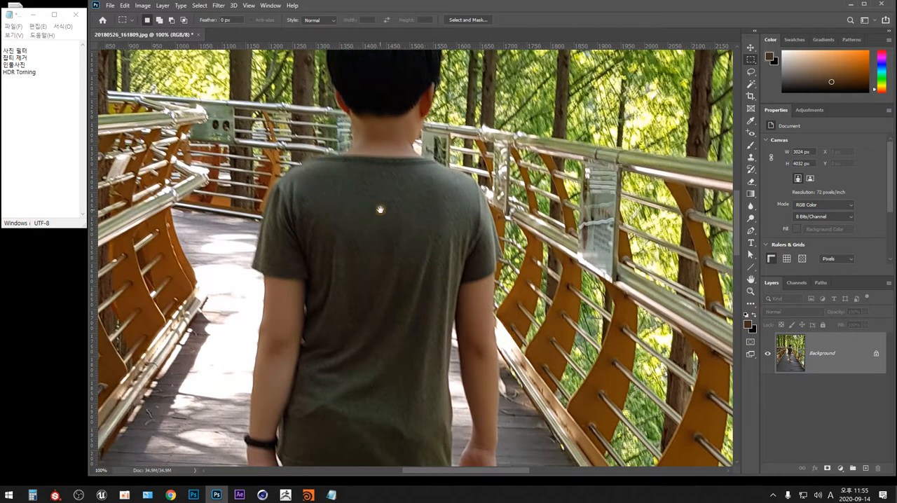
pyautogui.moveTo(382, 351); pyautogui.dragTo(396, 428)
pyautogui.scroll(-5, 405, 170)
pyautogui.hotkey('ctrl', '-')
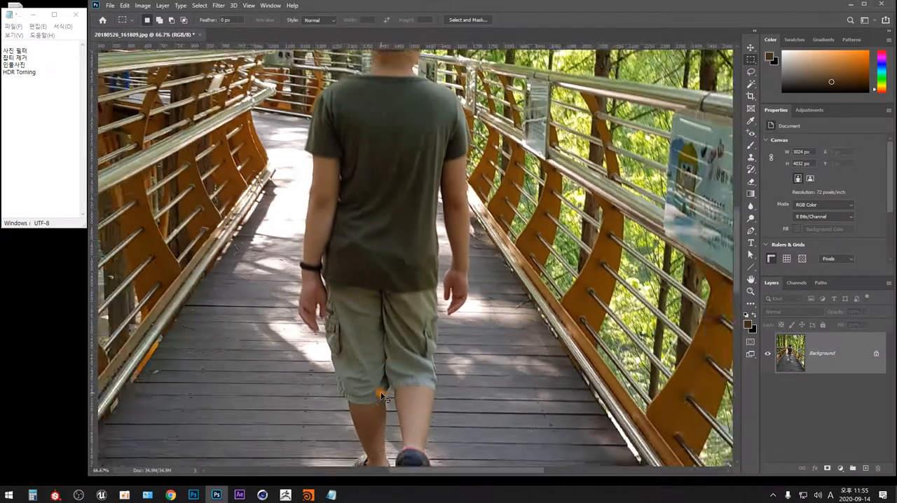
pyautogui.hotkey('ctrl', '-')
pyautogui.hotkey('ctrl', '-')
pyautogui.hotkey('ctrl', '-')
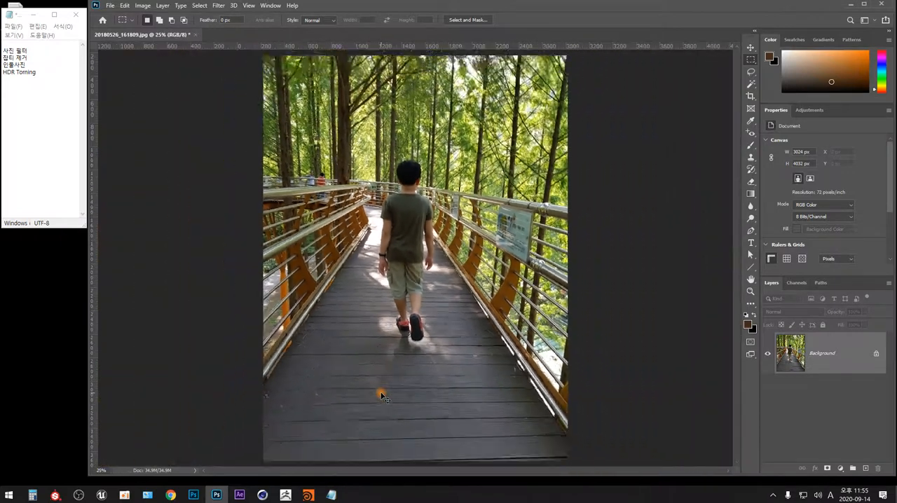
pyautogui.hotkey('ctrl', '-')
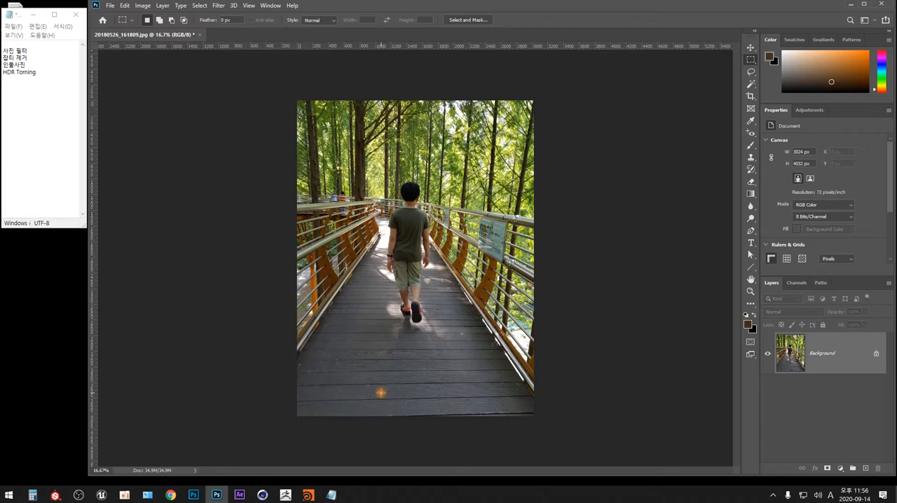
# Step: Try a tighter crop framing around the boy by trimming the sides and lower walkway and repositioning the photo inside the frame
pyautogui.click(751, 96)
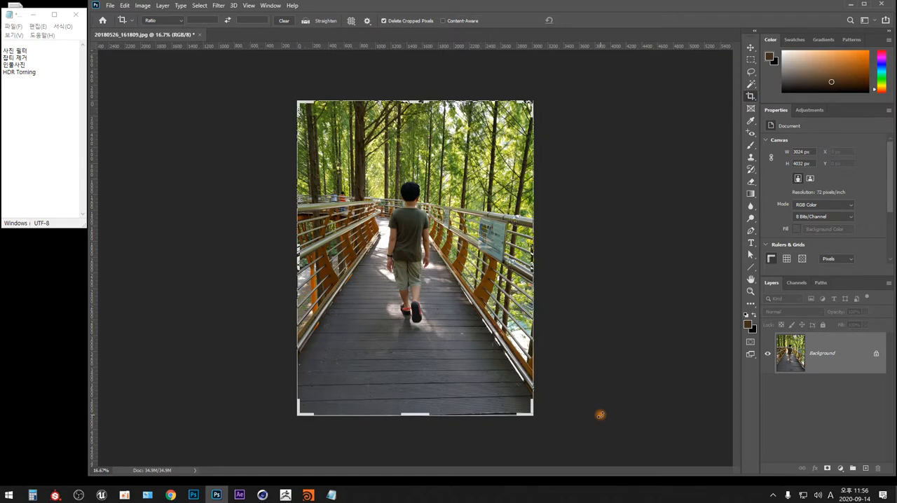
pyautogui.click(142, 6)
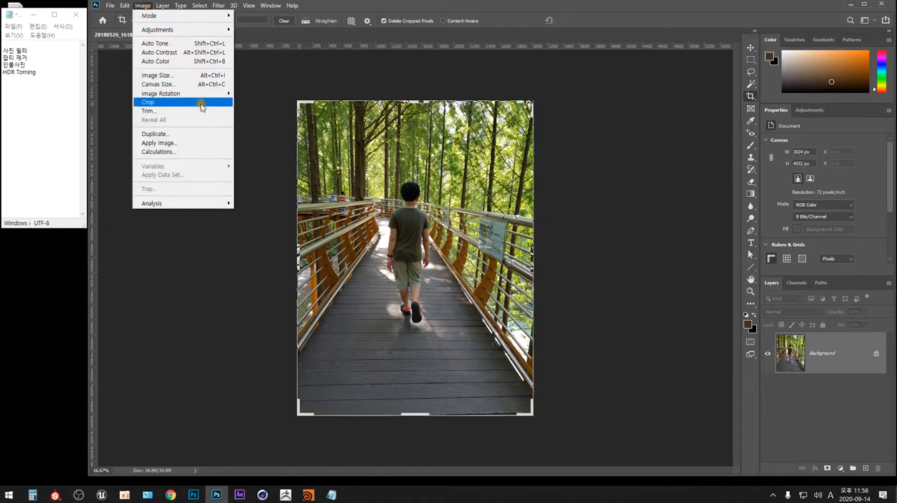
pyautogui.click(444, 283)
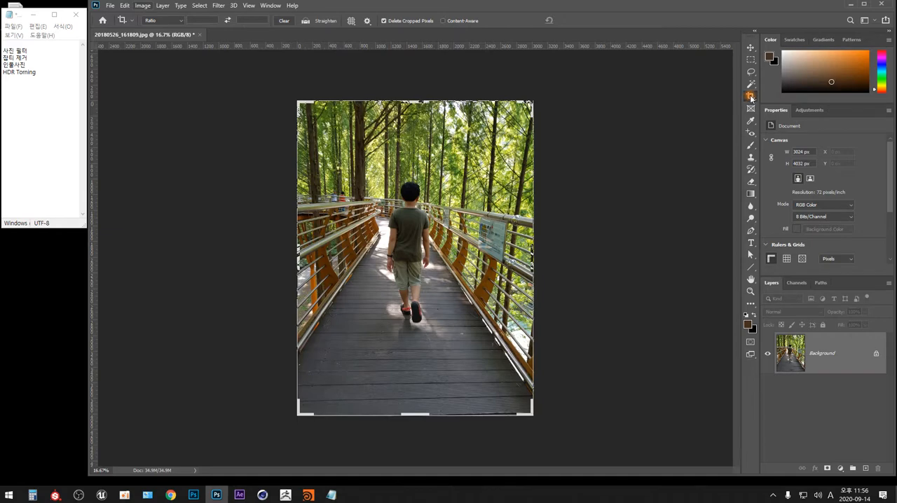
pyautogui.moveTo(532, 102); pyautogui.dragTo(426, 284)
pyautogui.moveTo(459, 192)
pyautogui.mouseDown()
pyautogui.moveTo(482, 164)
pyautogui.moveTo(459, 205)
pyautogui.mouseUp()
pyautogui.moveTo(485, 140); pyautogui.dragTo(457, 160)
pyautogui.moveTo(415, 138)
pyautogui.mouseDown()
pyautogui.moveTo(414, 164)
pyautogui.moveTo(419, 134)
pyautogui.moveTo(418, 166)
pyautogui.moveTo(419, 154)
pyautogui.mouseUp()
pyautogui.moveTo(436, 258); pyautogui.dragTo(463, 225)
pyautogui.moveTo(415, 153); pyautogui.dragTo(417, 127)
pyautogui.moveTo(458, 254); pyautogui.dragTo(458, 279)
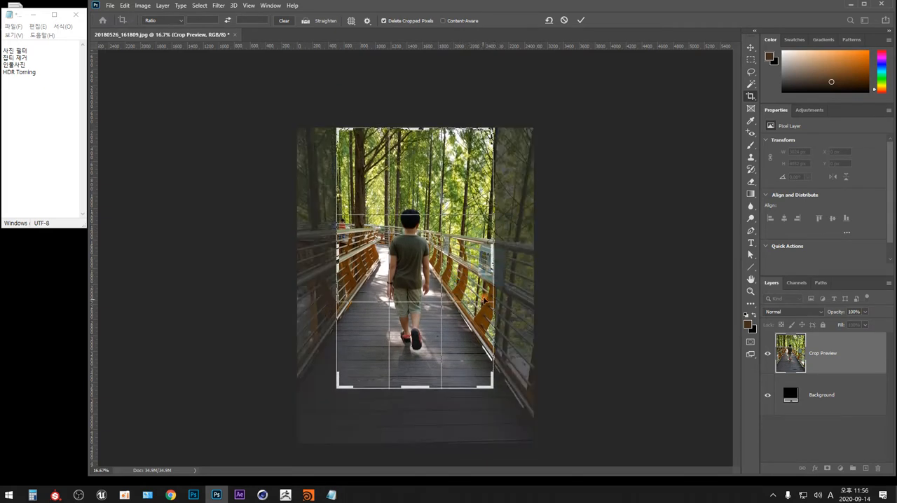
pyautogui.moveTo(423, 388)
pyautogui.mouseDown()
pyautogui.moveTo(424, 375)
pyautogui.moveTo(423, 391)
pyautogui.mouseUp()
pyautogui.moveTo(490, 384)
pyautogui.mouseDown()
pyautogui.moveTo(499, 371)
pyautogui.moveTo(489, 383)
pyautogui.mouseUp()
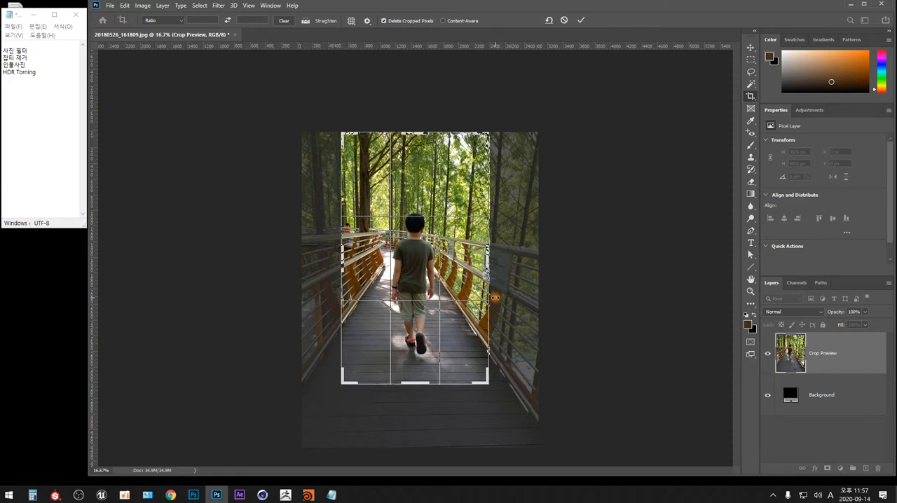
# Step: Inspect the crop framing around the boy's feet close up and leave the crop, keeping the full photo
pyautogui.hotkey('ctrl', '+')
pyautogui.hotkey('ctrl', '+')
pyautogui.moveTo(446, 390); pyautogui.dragTo(440, 253)
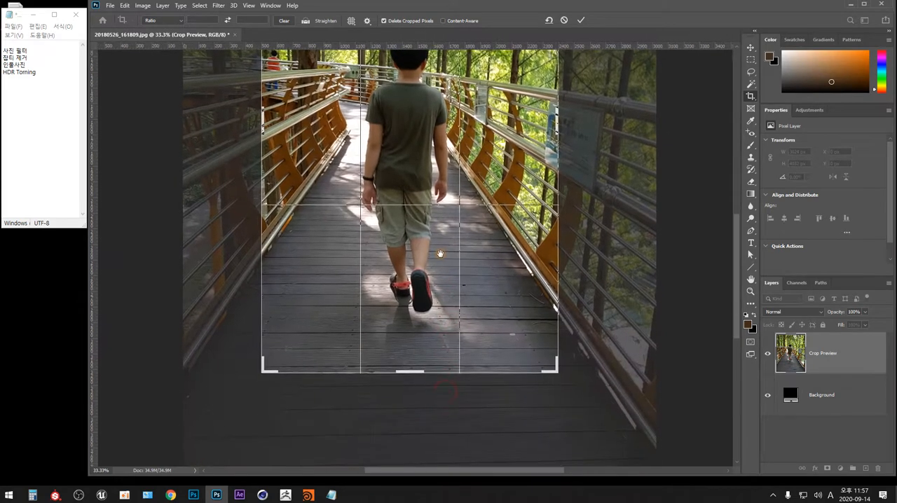
pyautogui.hotkey('ctrl', '+')
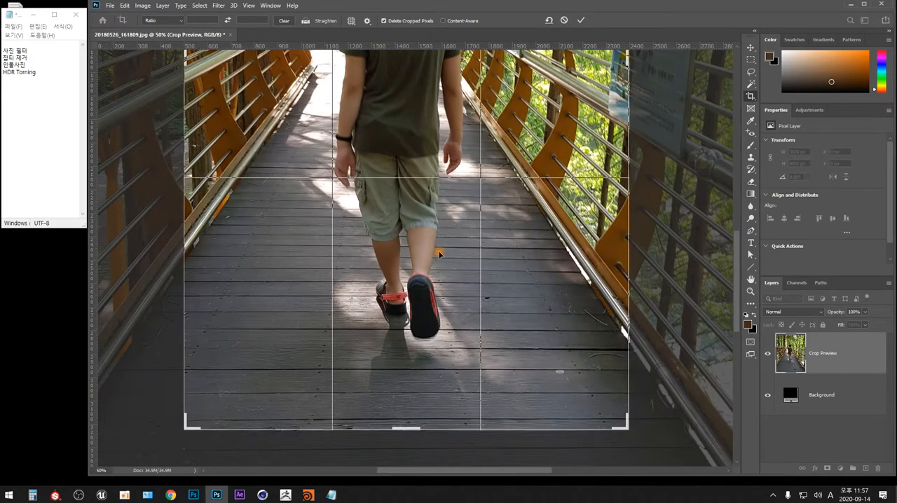
pyautogui.hotkey('ctrl', '-')
pyautogui.hotkey('ctrl', '-')
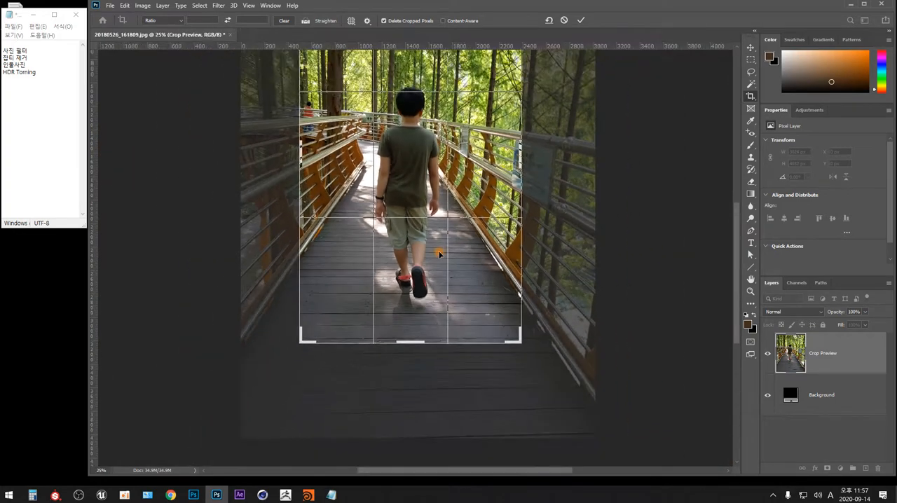
pyautogui.press('Return')
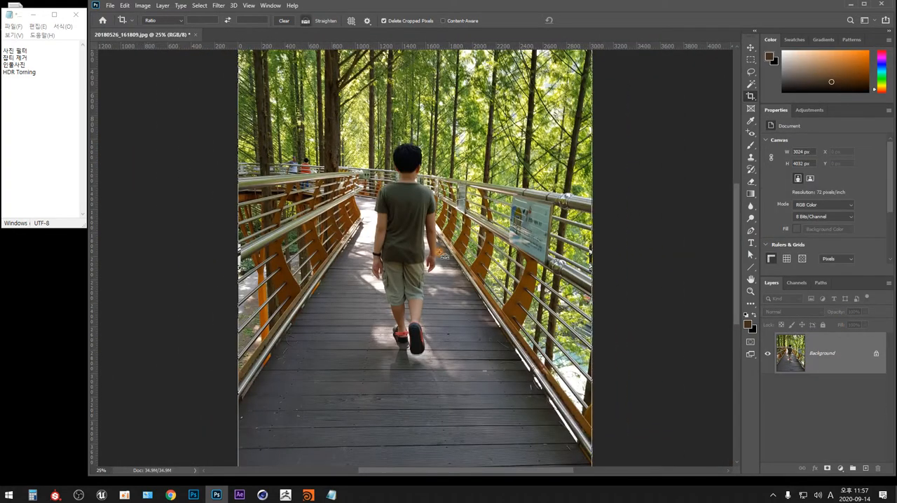
# Step: Rotate a duplicate of the Background layer 2.9° clockwise and merge it into the Background
pyautogui.hotkey('ctrl', 'j')
pyautogui.hotkey('ctrl', '-')
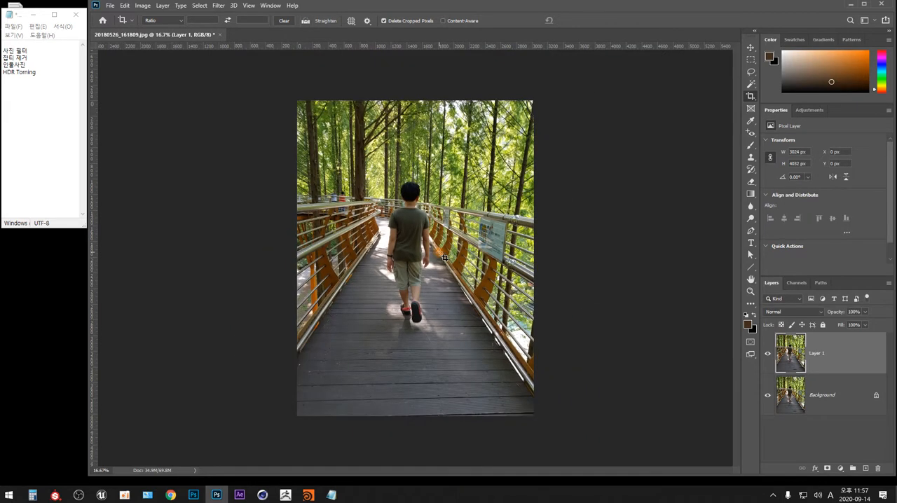
pyautogui.hotkey('ctrl', 't')
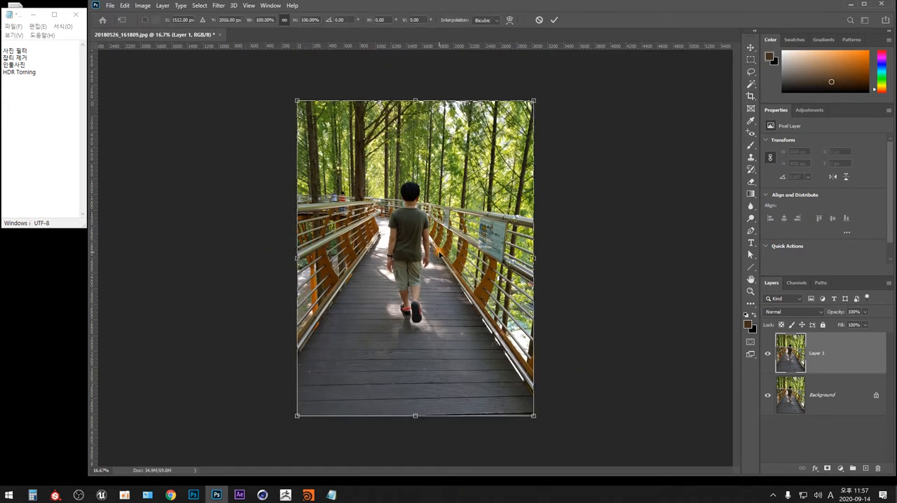
pyautogui.moveTo(587, 353); pyautogui.dragTo(589, 366)
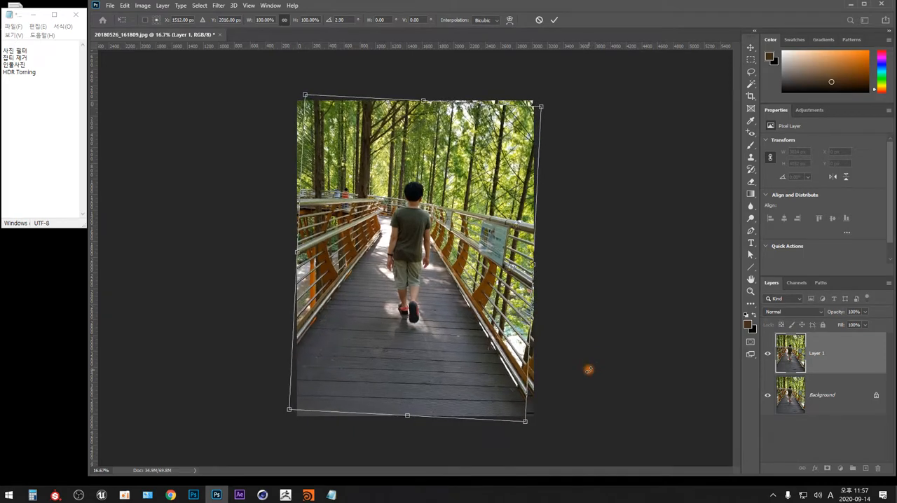
pyautogui.press('Escape')
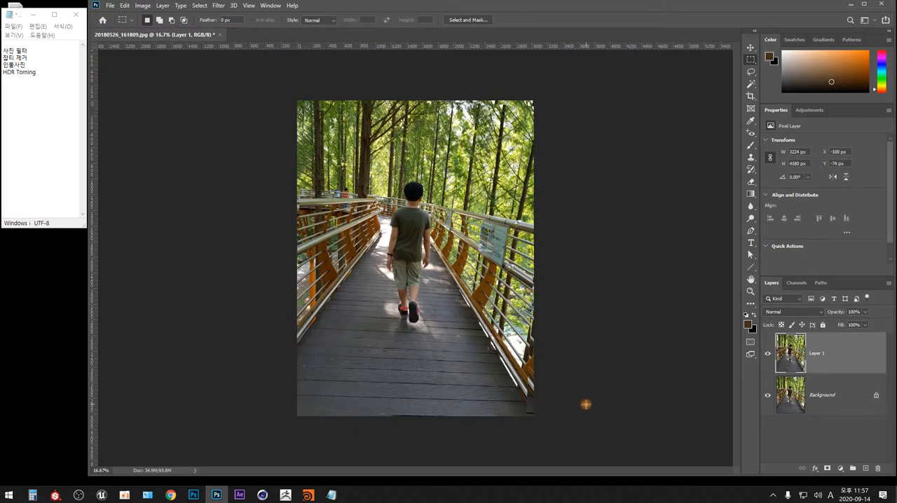
pyautogui.press('Delete')
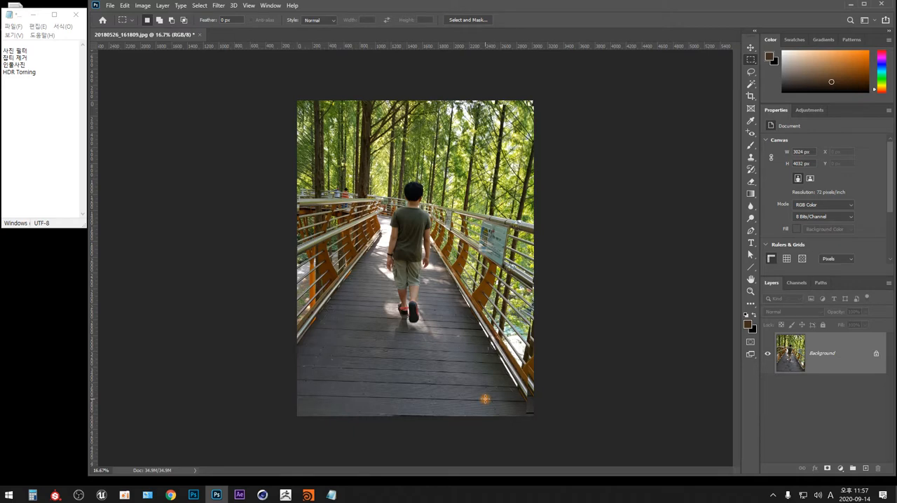
# Step: Frame a tighter crop of about 1671 × 3109 px around the boy, trimming the sides and the lower walkway
pyautogui.click(750, 96)
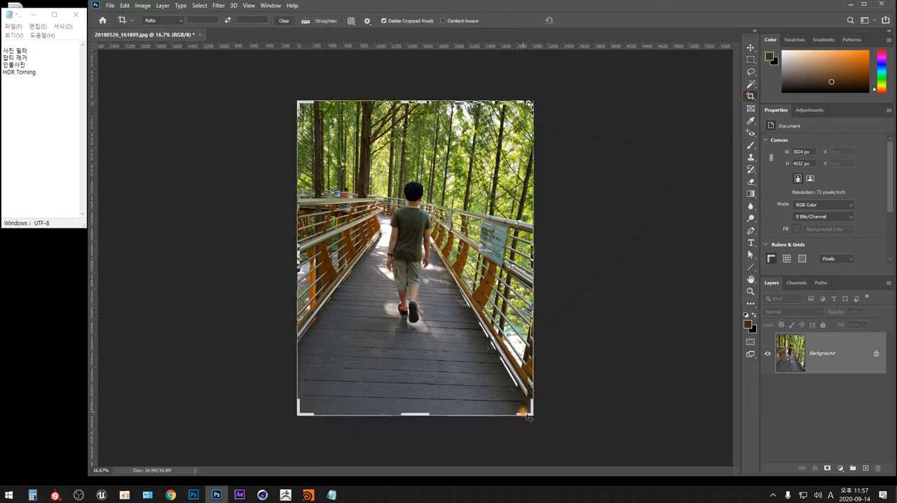
pyautogui.moveTo(529, 417); pyautogui.dragTo(479, 378)
pyautogui.moveTo(462, 346); pyautogui.dragTo(417, 337)
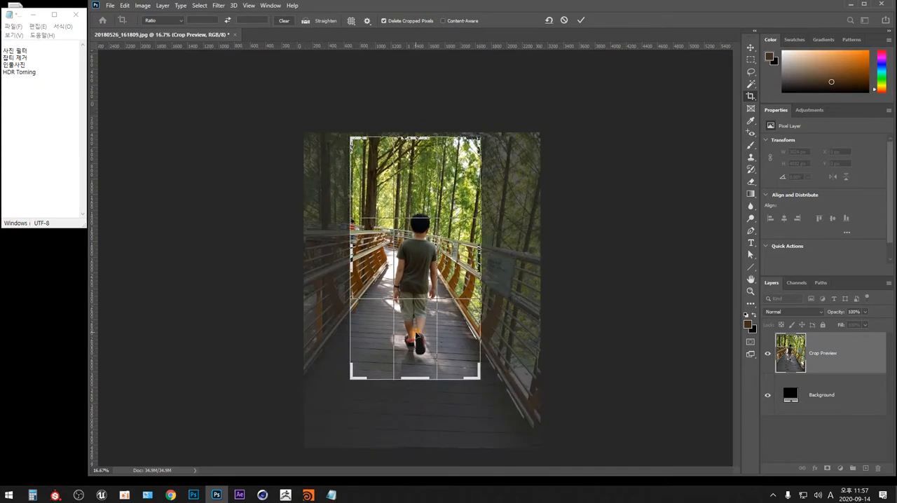
pyautogui.hotkey('ctrl', '+')
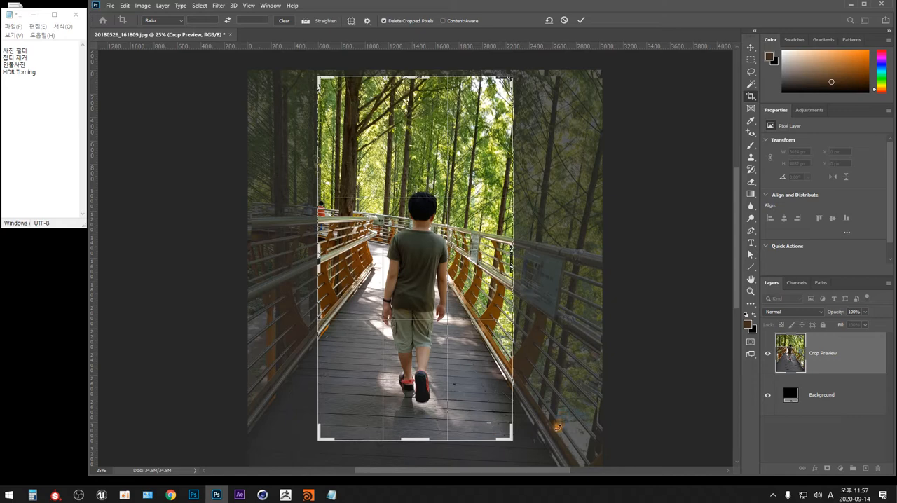
# Step: Straighten the photo along a walkway plank line below the boy's feet and apply the crop
pyautogui.press('ctrl')
pyautogui.press('ctrl')
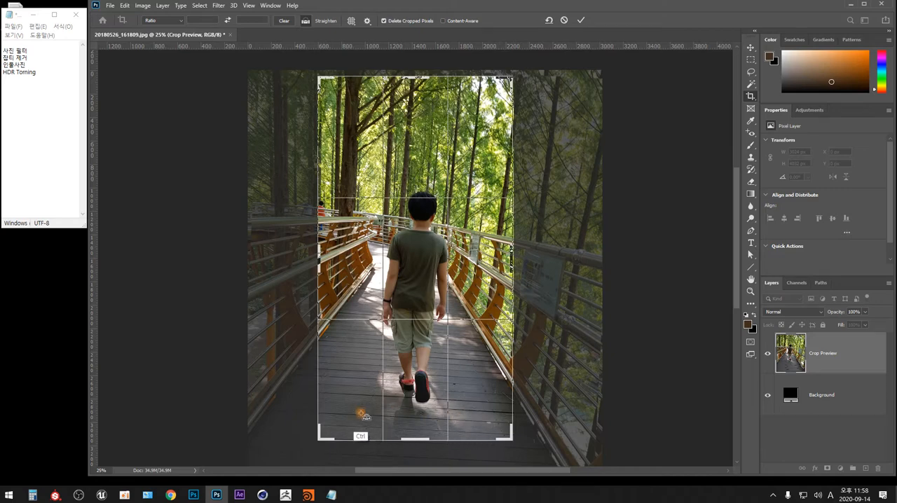
pyautogui.press('ctrl')
pyautogui.press('ctrl')
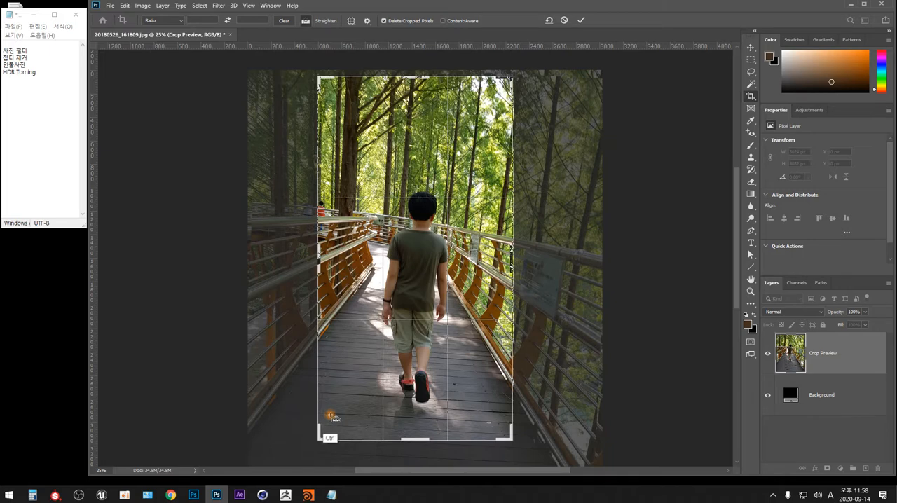
pyautogui.moveTo(330, 415); pyautogui.dragTo(508, 422)
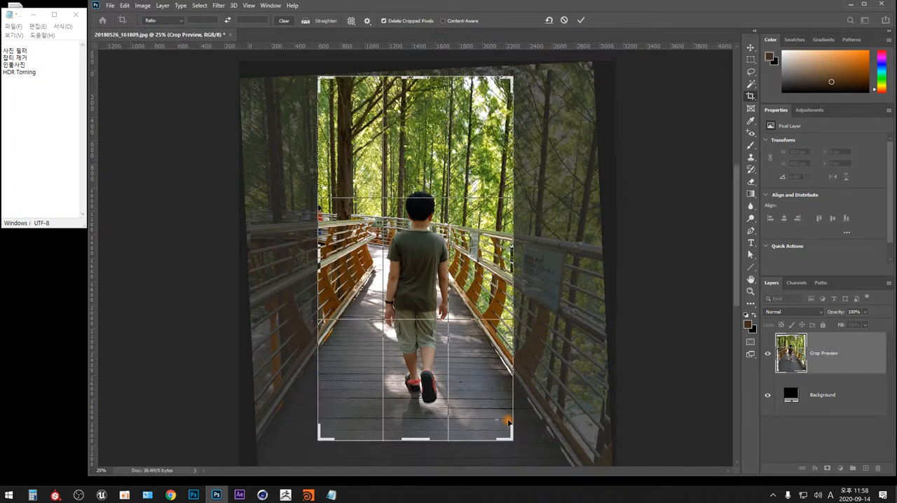
pyautogui.press('Return')
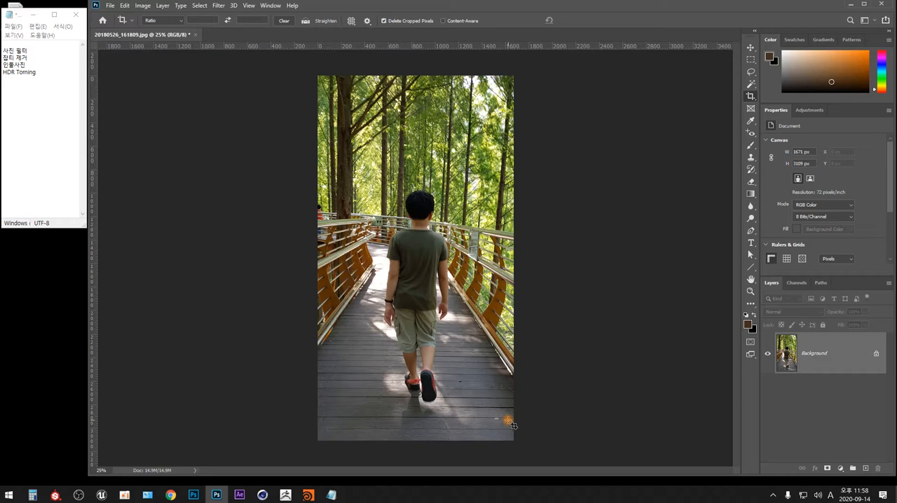
pyautogui.click(142, 5)
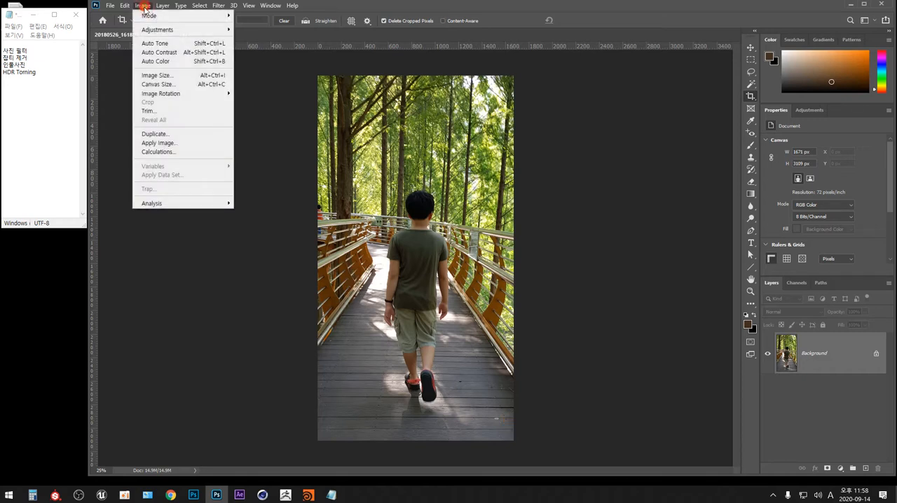
pyautogui.moveTo(168, 34)
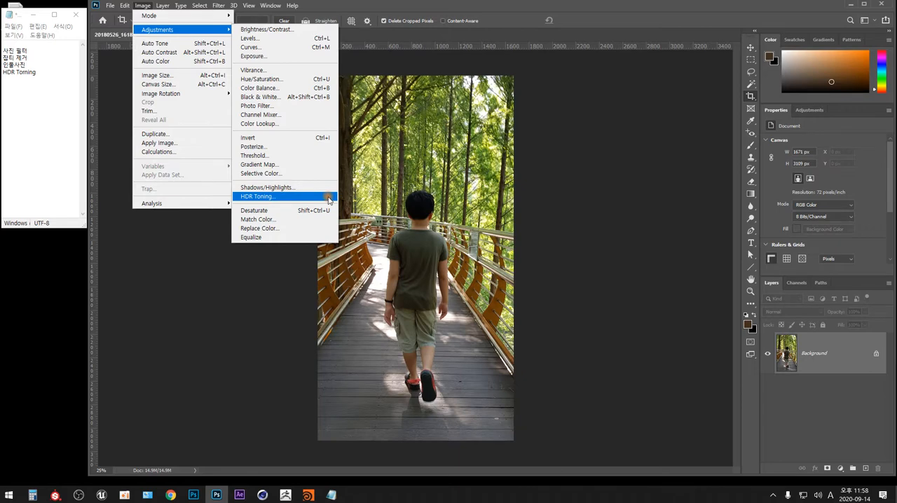
pyautogui.click(567, 203)
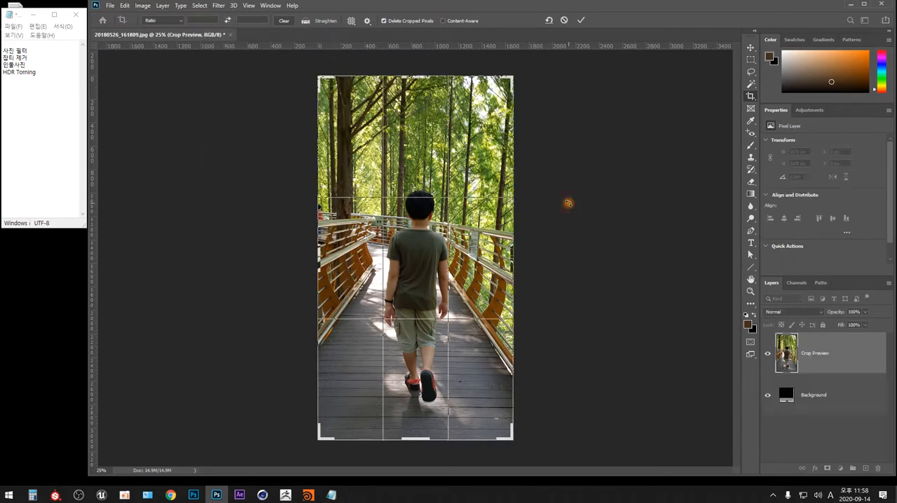
pyautogui.press('Escape')
# Step: Switch to the Rectangular Marquee tool and duplicate the Background layer
pyautogui.click(751, 60)
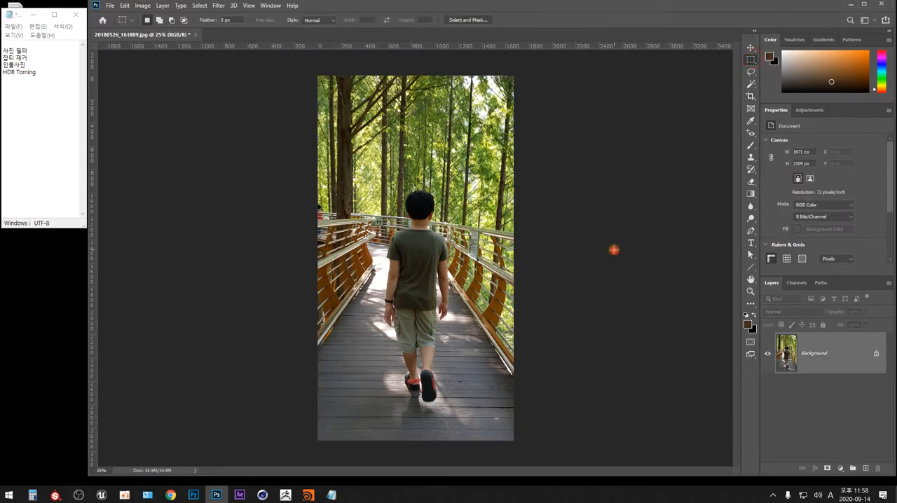
pyautogui.click(815, 353)
pyautogui.hotkey('ctrl', 'j')
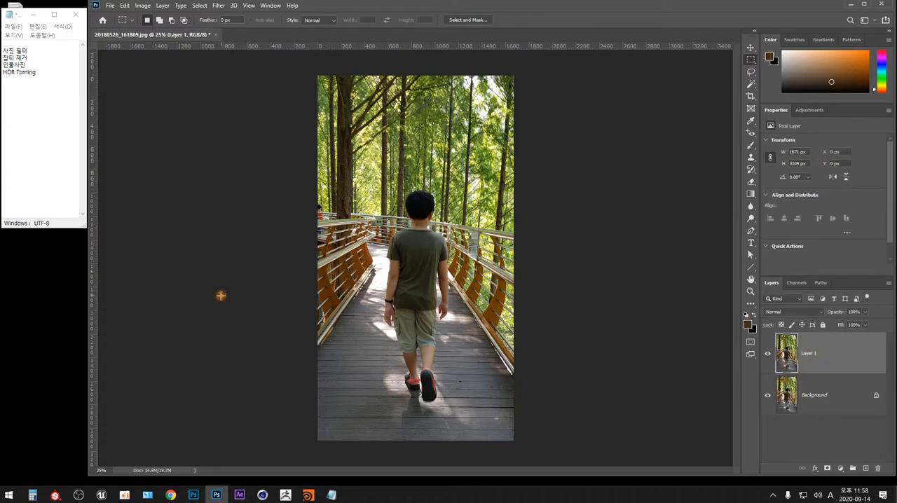
# Step: Start the HDR Toning adjustment and agree to flatten the document
pyautogui.click(144, 6)
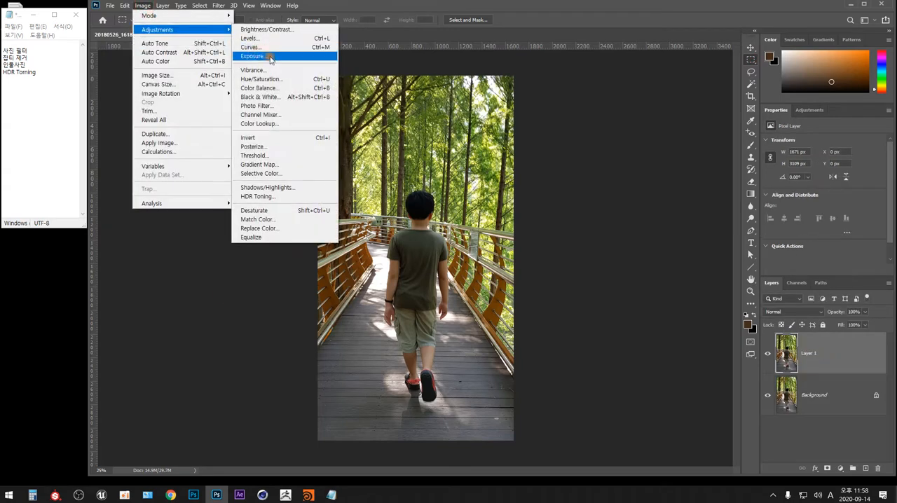
pyautogui.click(313, 197)
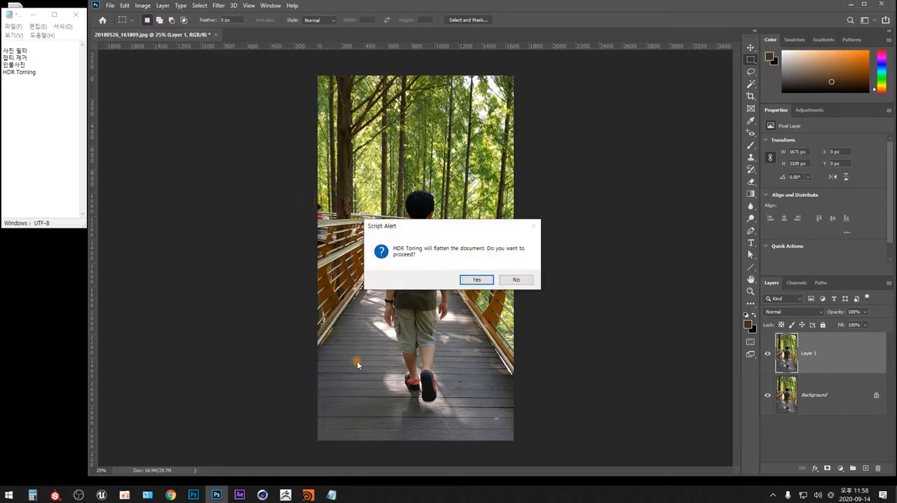
pyautogui.moveTo(498, 237); pyautogui.dragTo(634, 187)
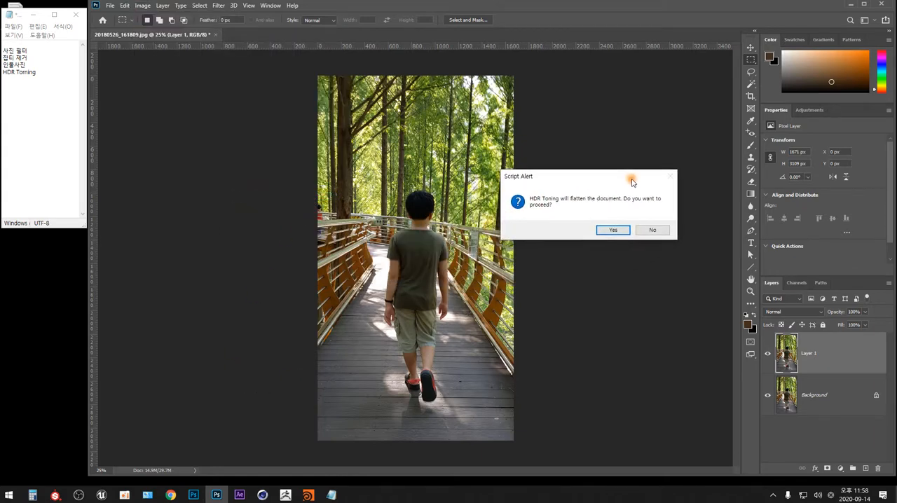
pyautogui.click(614, 231)
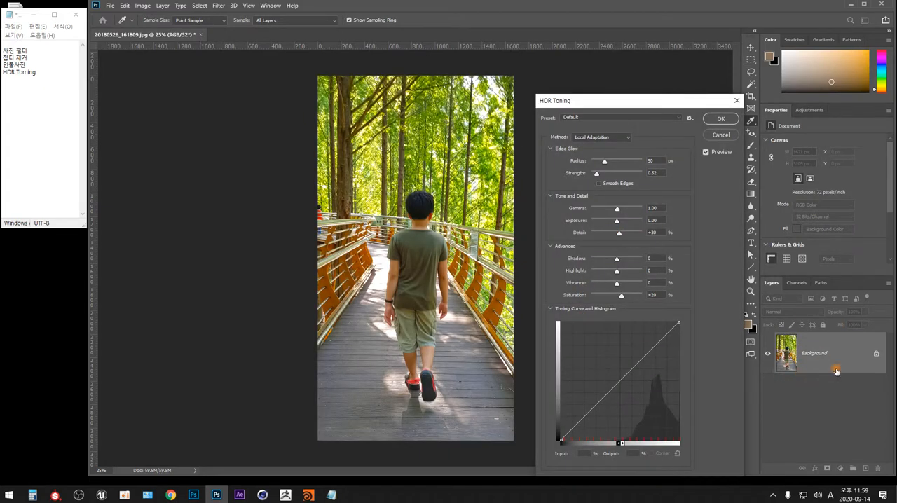
# Step: Move the HDR Toning dialog clear of the photo and compare the image with the preview off and on
pyautogui.moveTo(620, 102); pyautogui.dragTo(602, 77)
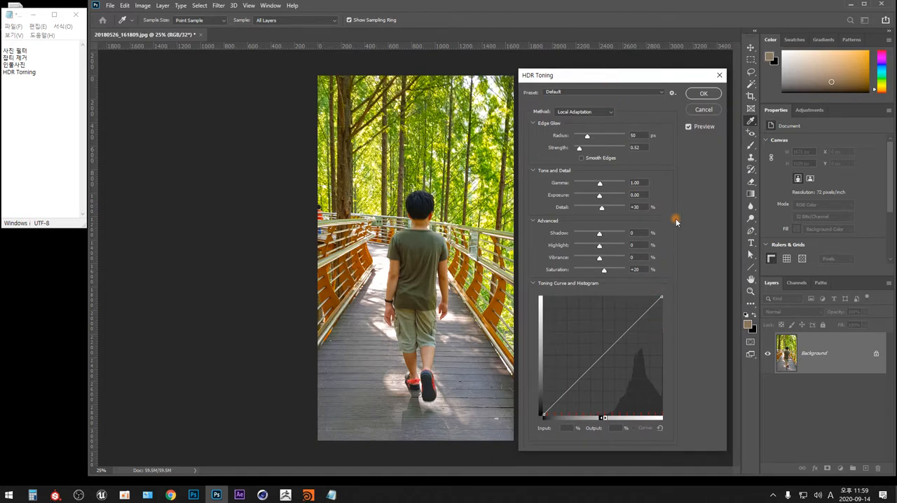
pyautogui.click(688, 128)
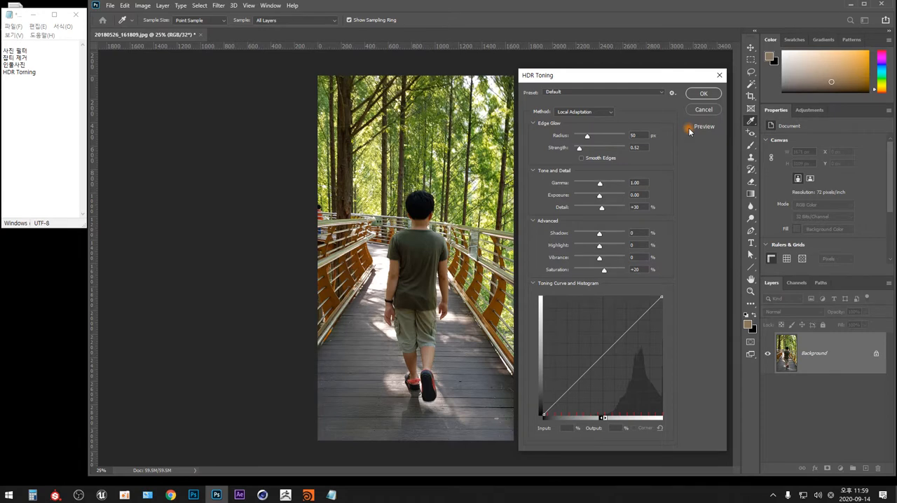
pyautogui.click(688, 126)
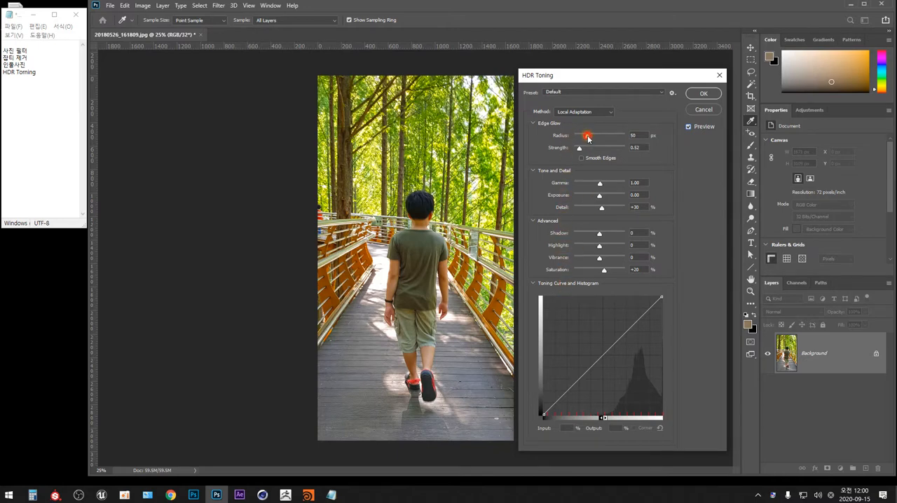
# Step: Set the Edge Glow radius to 80 px and bend the toning curve into an S through input 43/output 33 and input 74/output 78
pyautogui.moveTo(587, 137); pyautogui.dragTo(592, 138)
pyautogui.moveTo(600, 356); pyautogui.dragTo(597, 367)
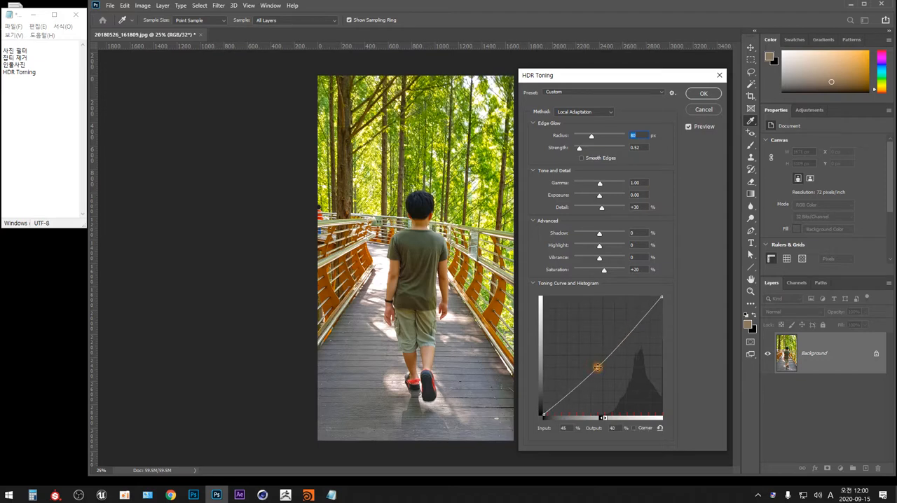
pyautogui.moveTo(631, 328); pyautogui.dragTo(633, 329)
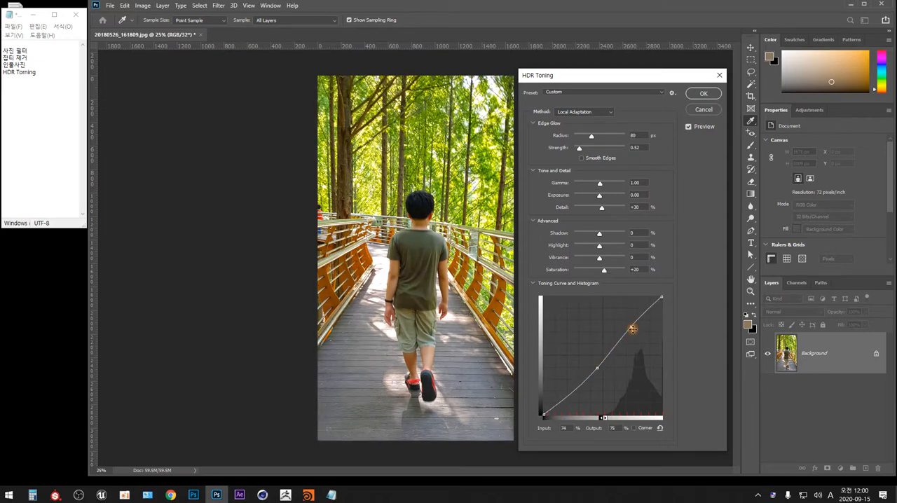
pyautogui.moveTo(598, 367); pyautogui.dragTo(595, 376)
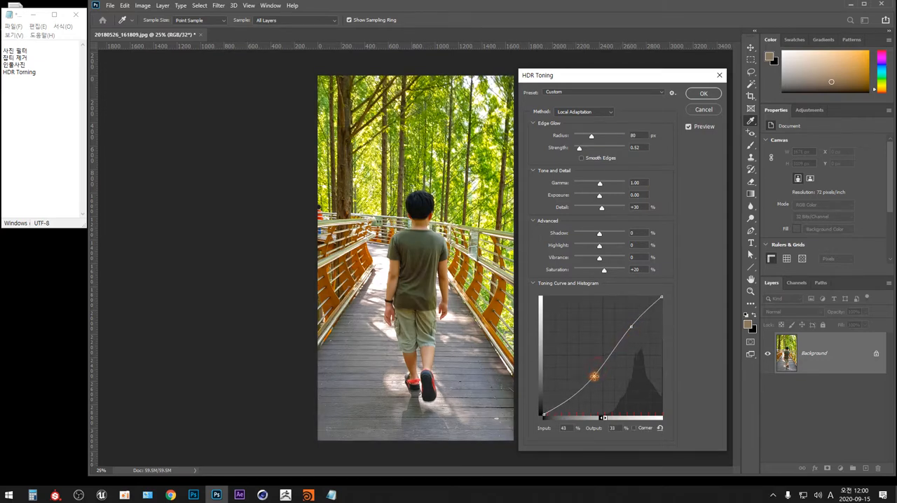
pyautogui.moveTo(631, 327); pyautogui.dragTo(631, 323)
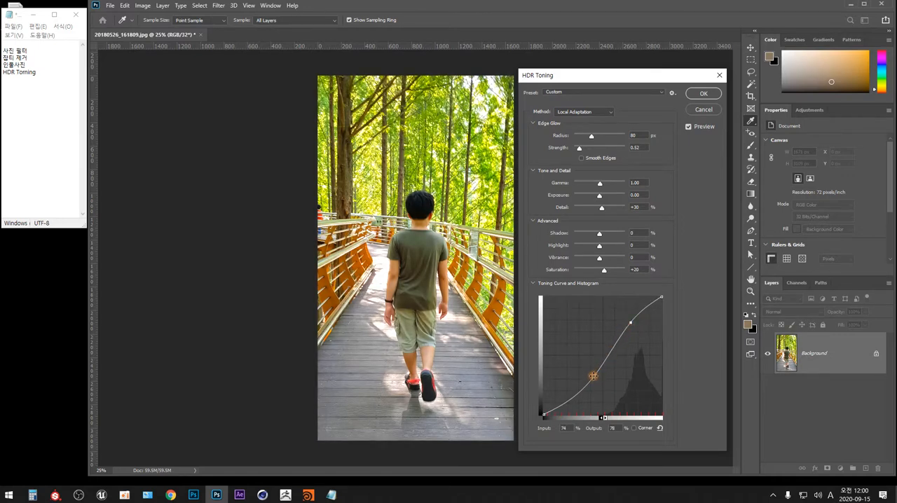
# Step: Reshape the toning curve with its upper point at input 76, output 77, then apply the HDR Toning and undo it
pyautogui.moveTo(593, 376); pyautogui.dragTo(582, 367)
pyautogui.moveTo(631, 323); pyautogui.dragTo(635, 328)
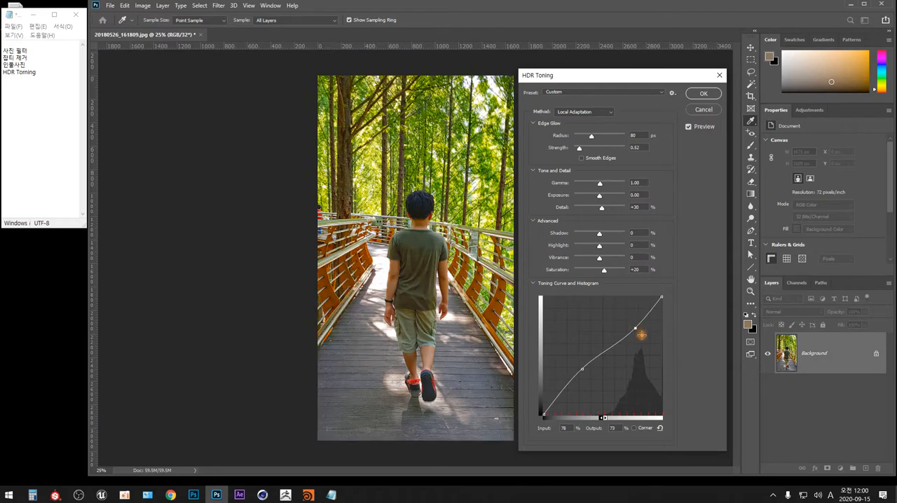
pyautogui.moveTo(581, 369); pyautogui.dragTo(581, 382)
pyautogui.moveTo(636, 326); pyautogui.dragTo(632, 324)
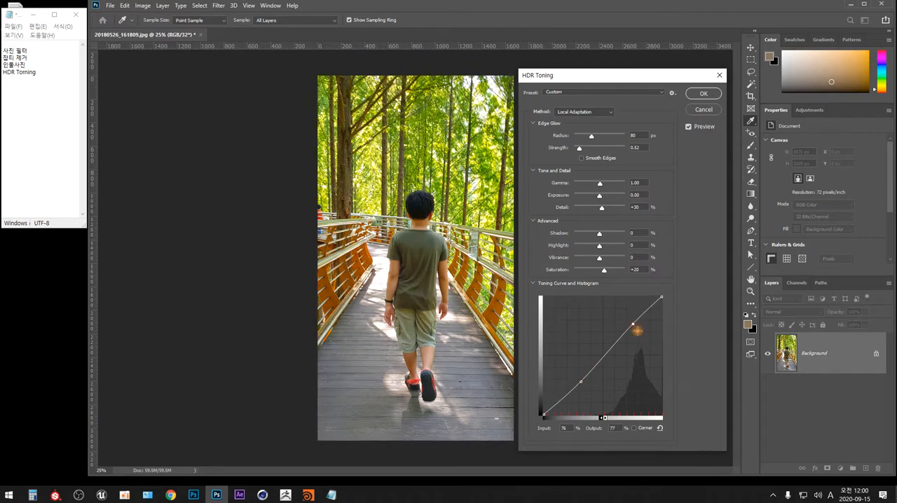
pyautogui.click(703, 94)
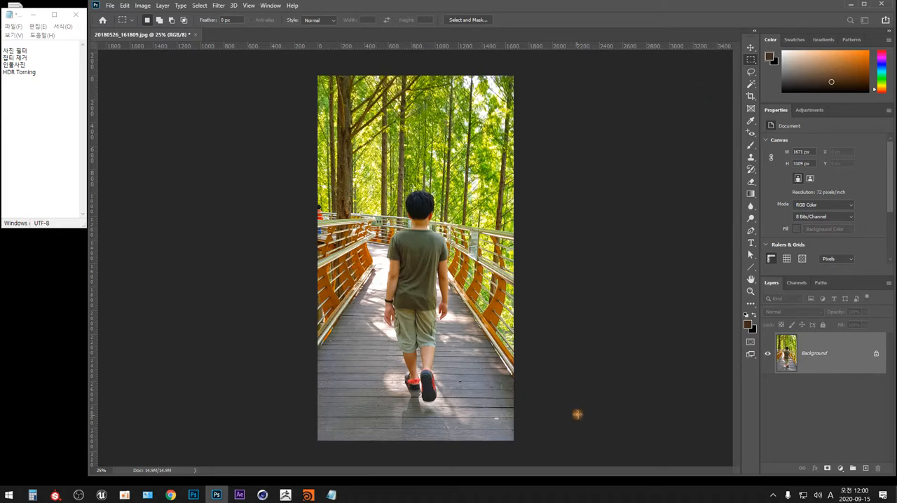
pyautogui.hotkey('ctrl', 'z')
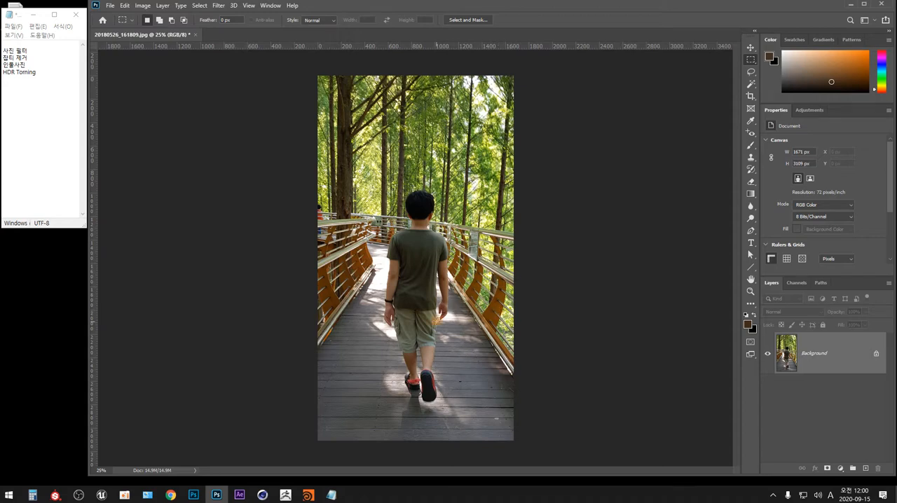
# Step: Duplicate the image as 20180526_161809 copy and arrange both documents in a 2-up Vertical layout
pyautogui.hotkey('alt', 'i')
pyautogui.press('d')
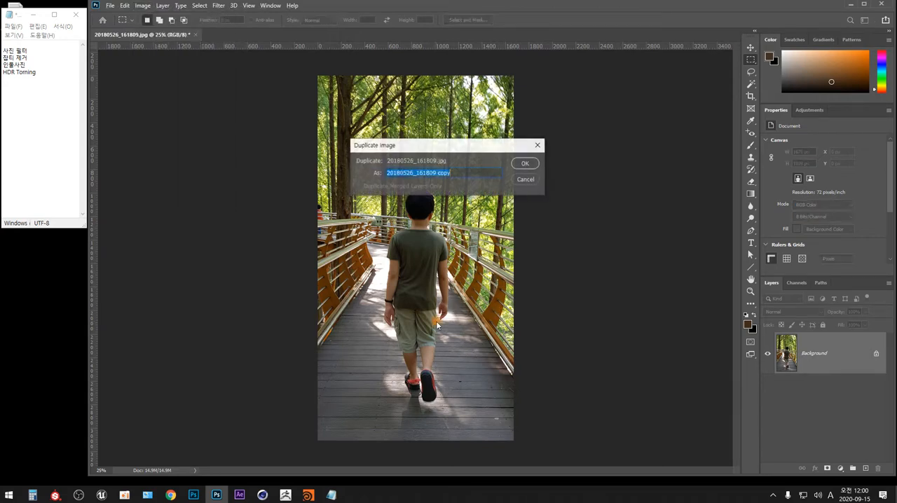
pyautogui.press('Return')
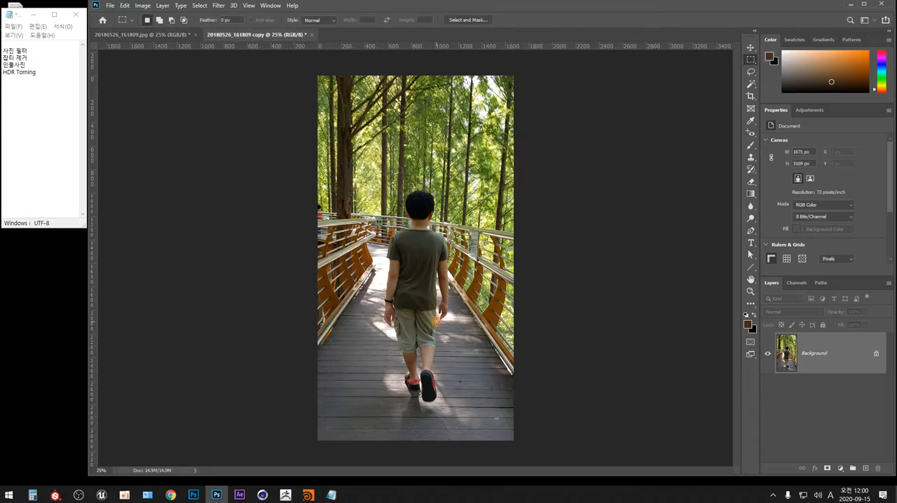
pyautogui.click(272, 6)
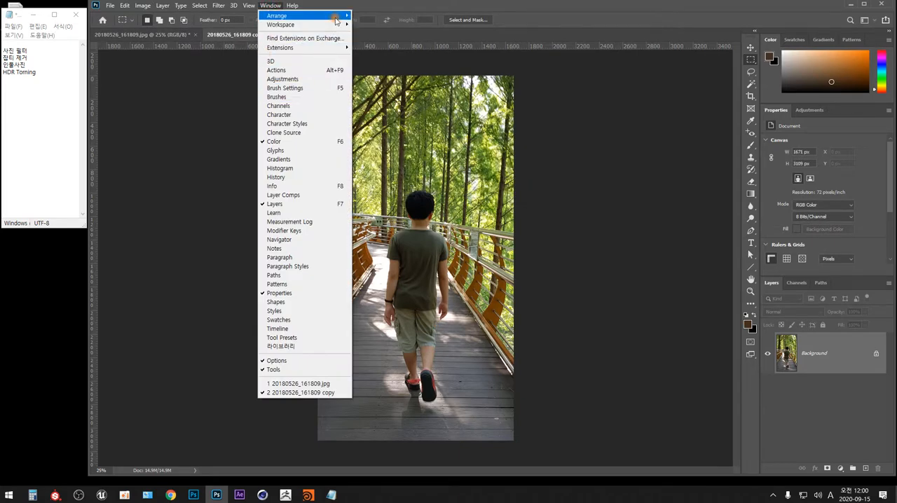
pyautogui.moveTo(336, 21)
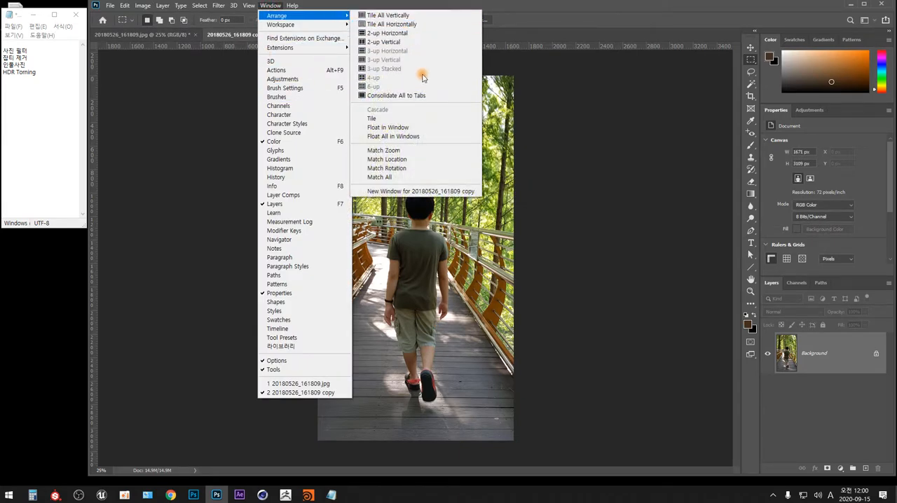
pyautogui.click(414, 41)
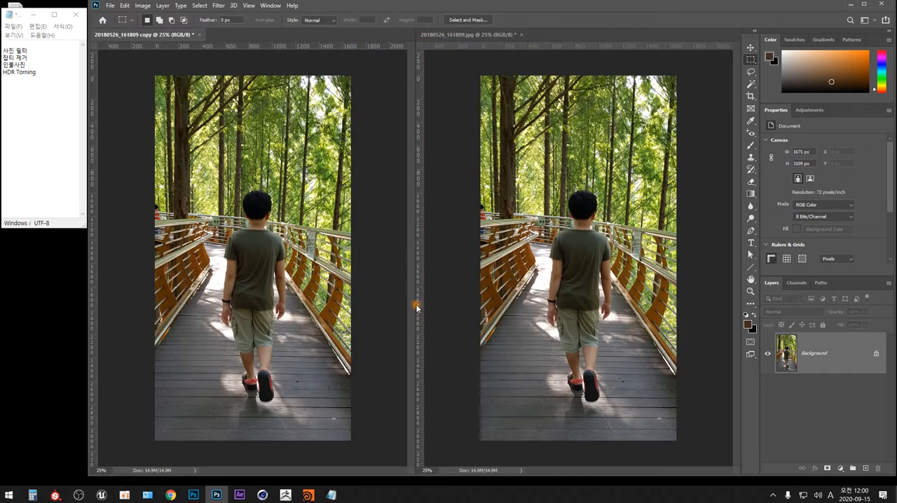
# Step: Apply HDR Toning with the Default preset to the original 20180526_161809.jpg and make the copy document active
pyautogui.click(443, 287)
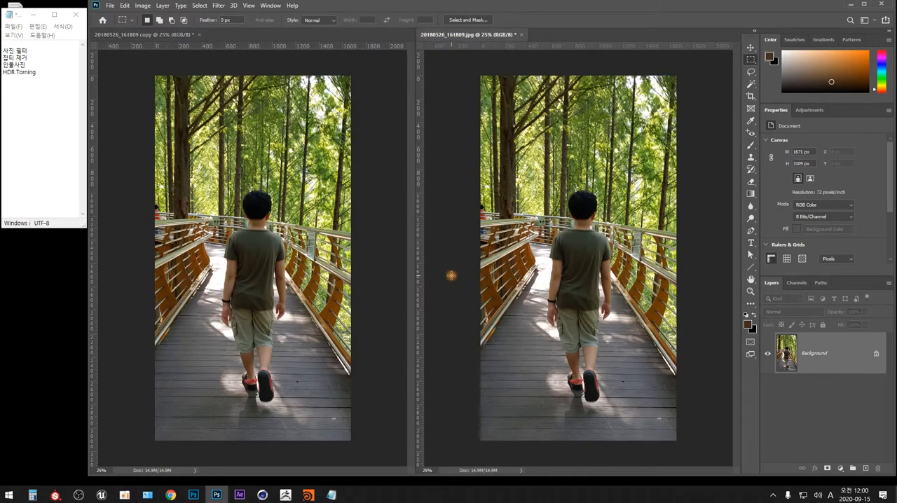
pyautogui.click(142, 5)
pyautogui.moveTo(181, 33)
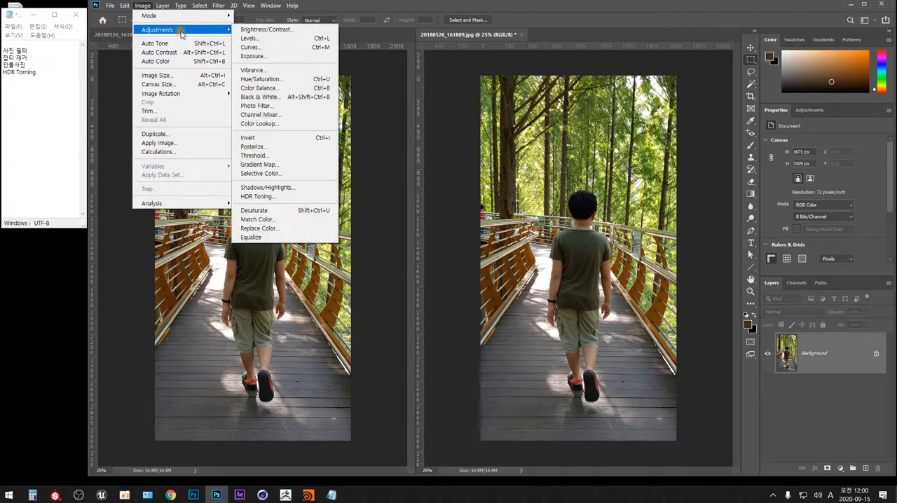
pyautogui.click(302, 197)
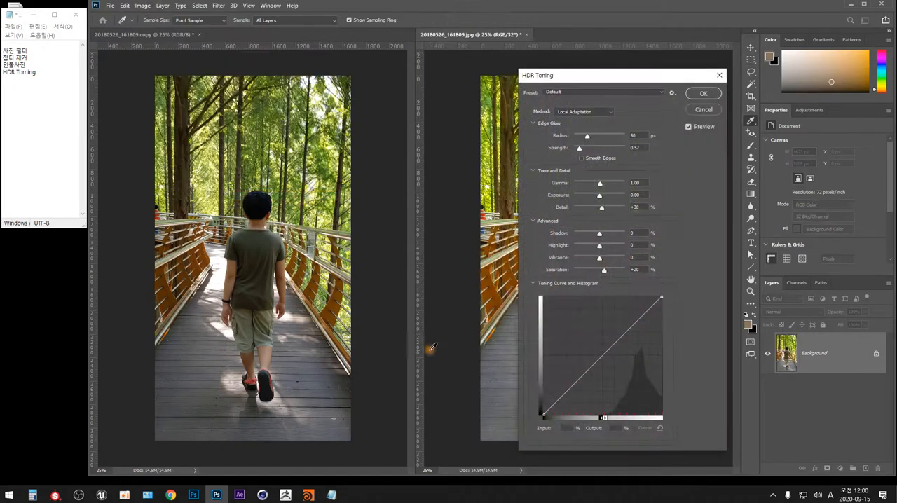
pyautogui.click(707, 93)
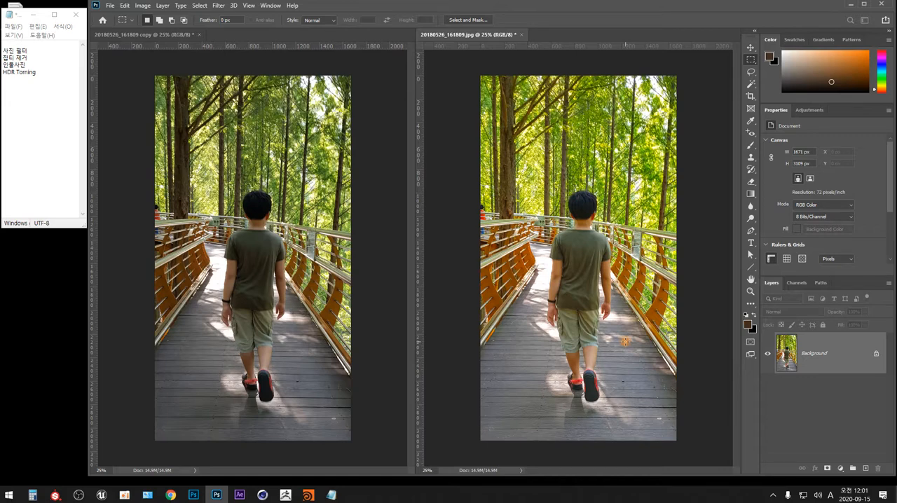
pyautogui.click(372, 320)
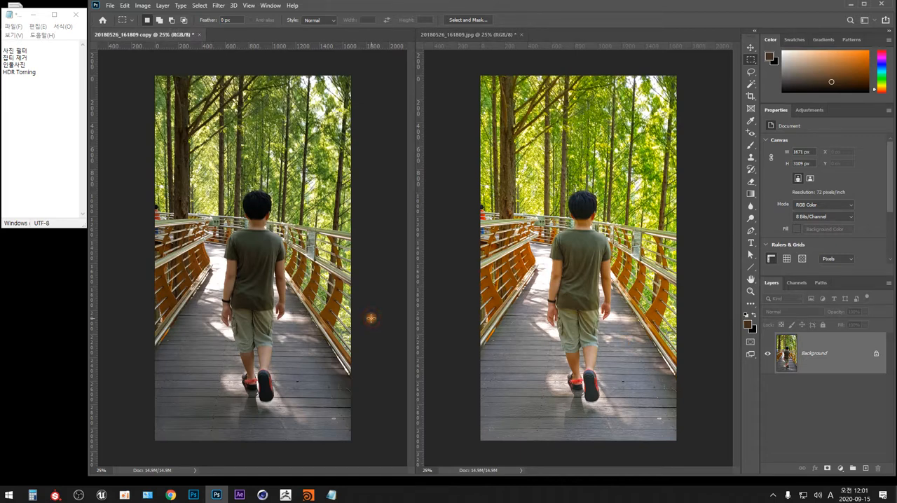